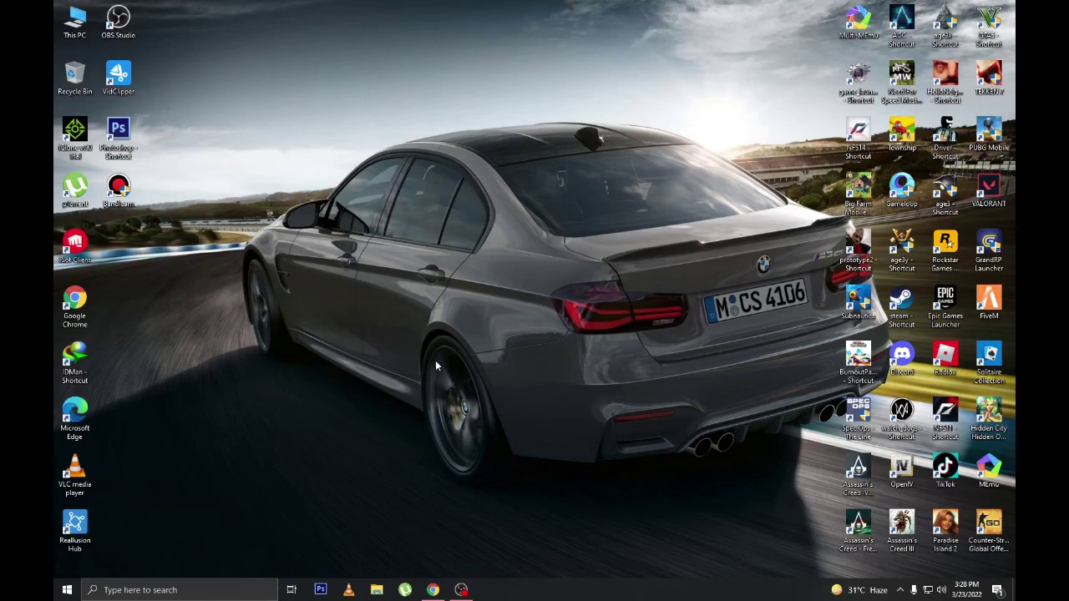
Open the Fleeca Bank Heists, Pacific Standard Heist, Cayo Perico Heist in SP and Diamond Casino Heist BETA mod pages in separate Chrome tabs.
click(433, 590)
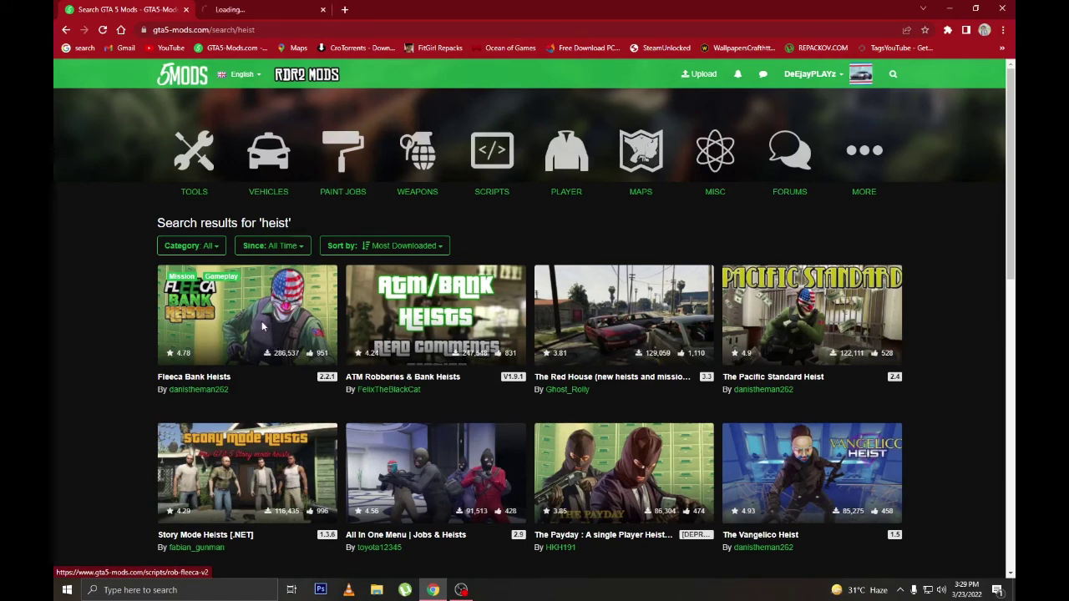
click(322, 10)
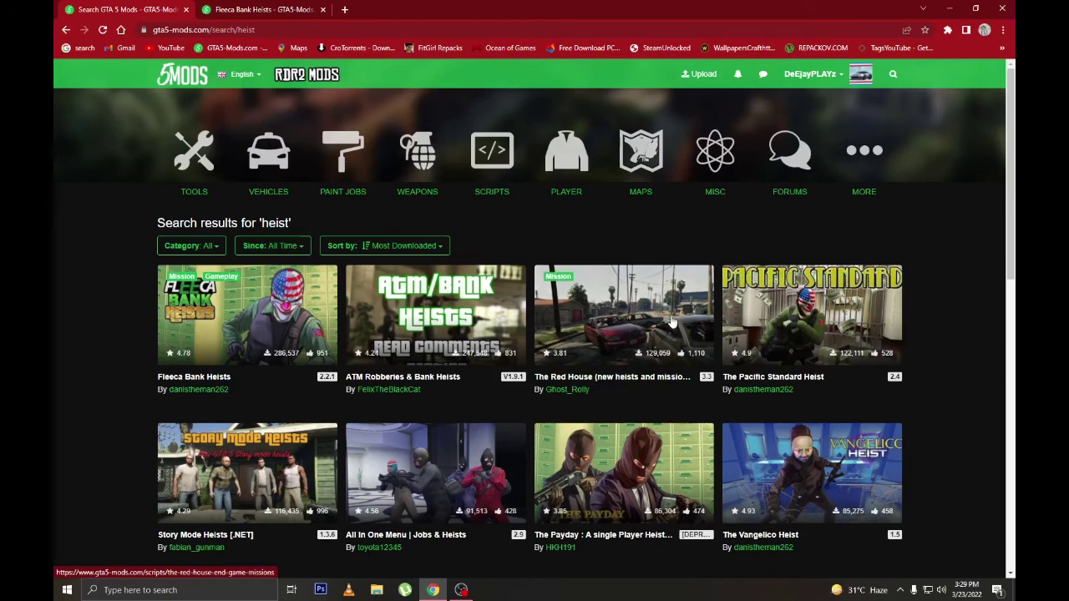
middle_click(949, 345)
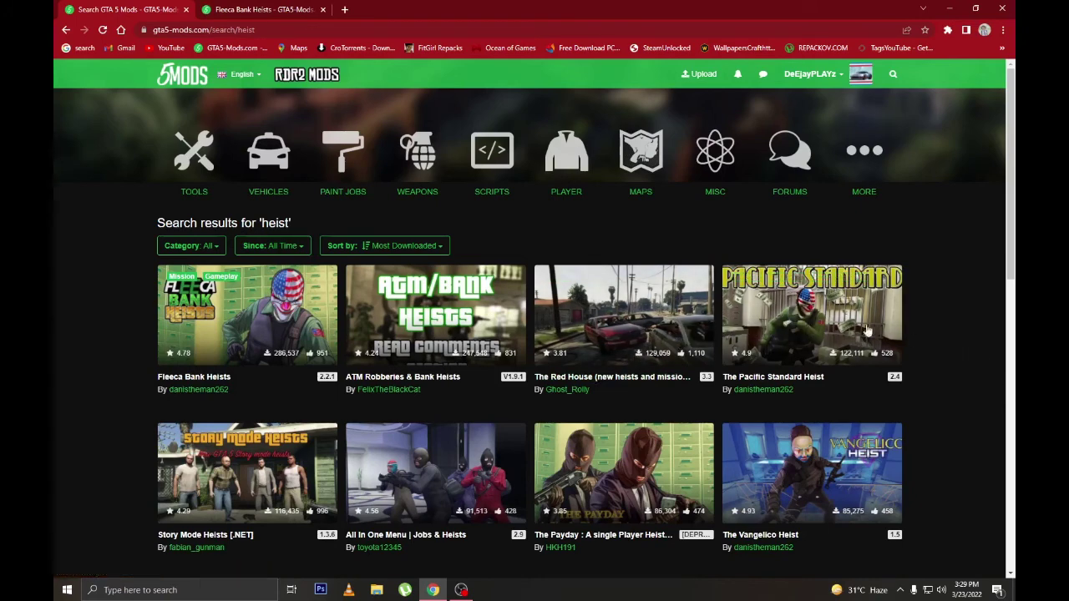
scroll(776, 297, down, 3)
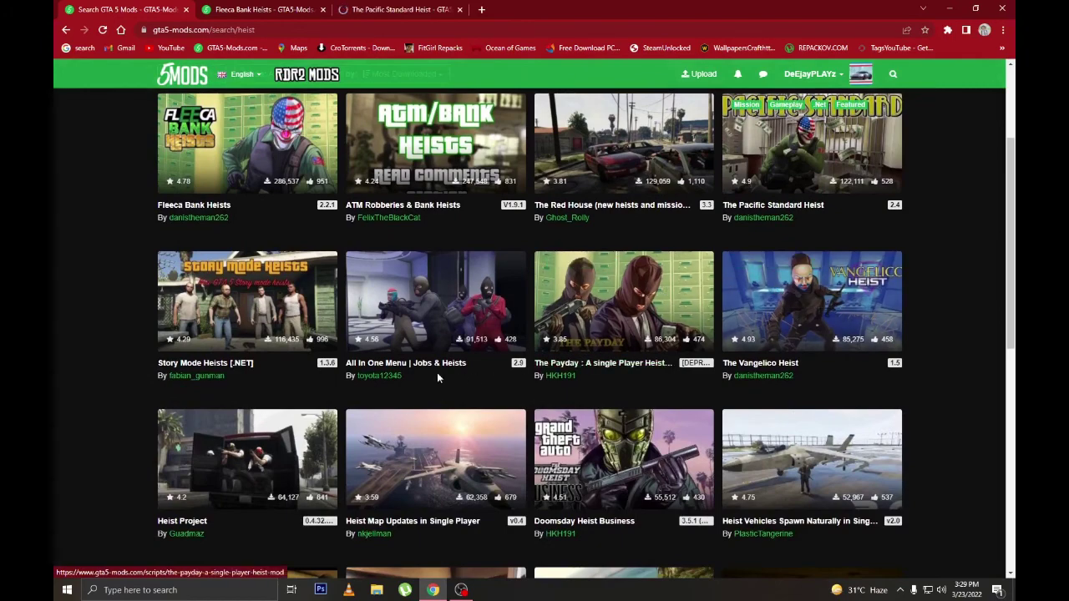
scroll(430, 368, down, 5)
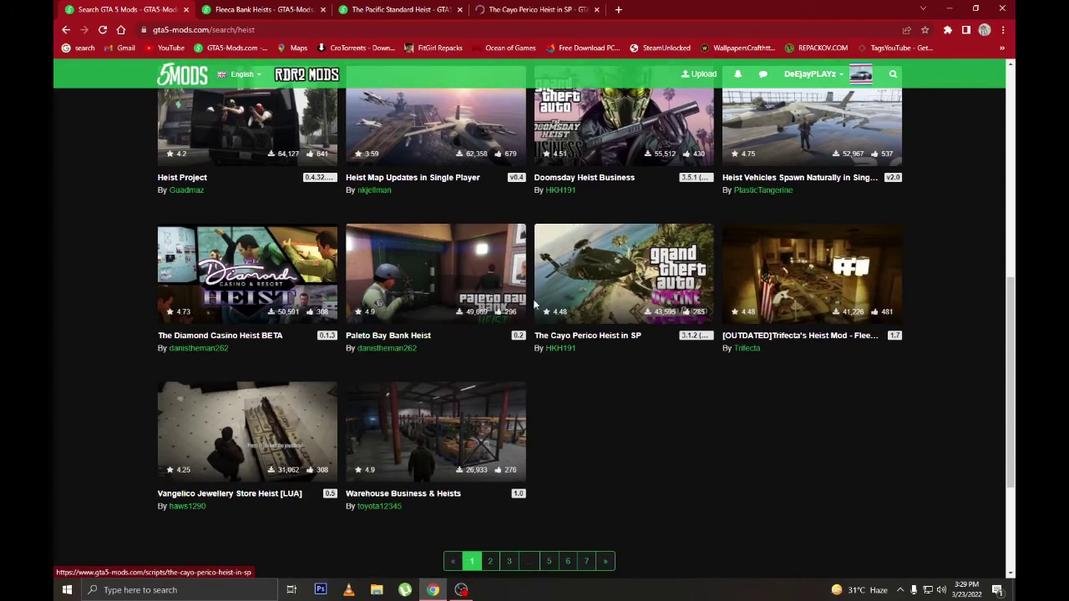
middle_click(278, 287)
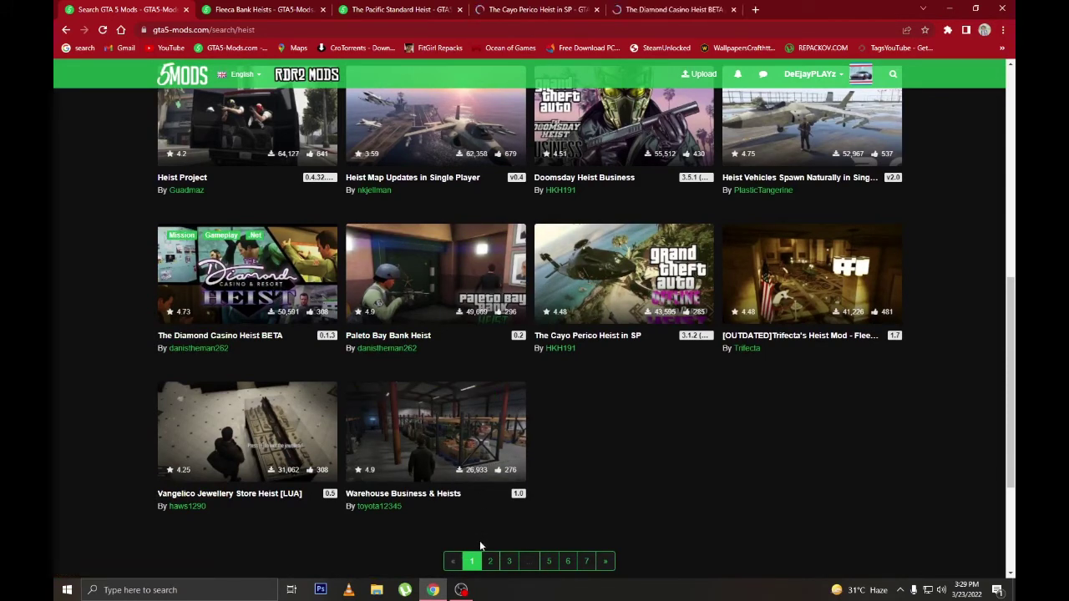
Look through page 2 of the heist search results, and close the search results tab.
click(490, 561)
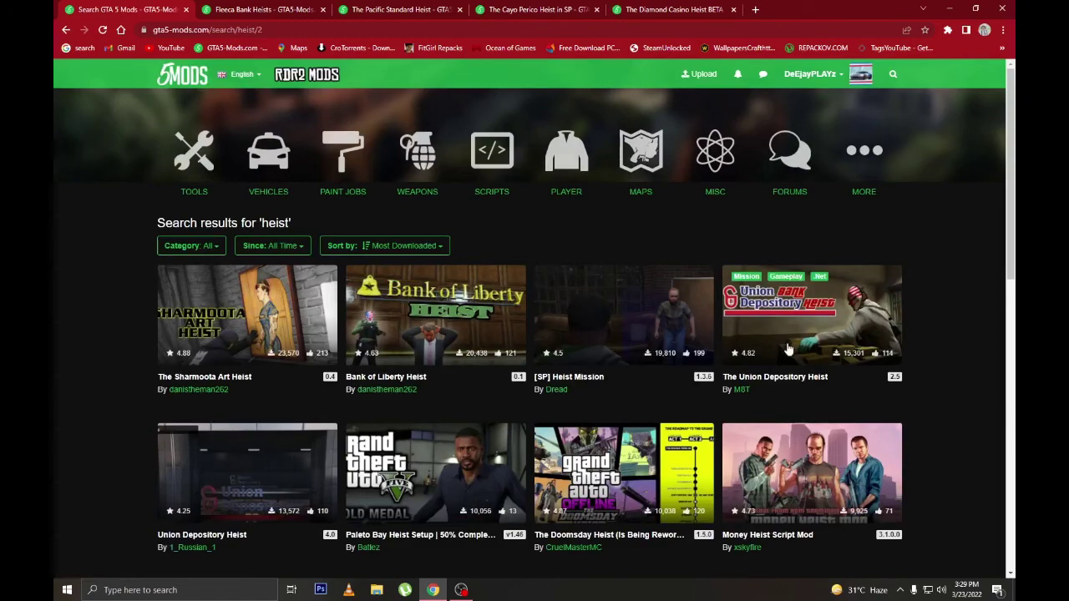
scroll(566, 311, down, 3)
scroll(350, 304, up, 3)
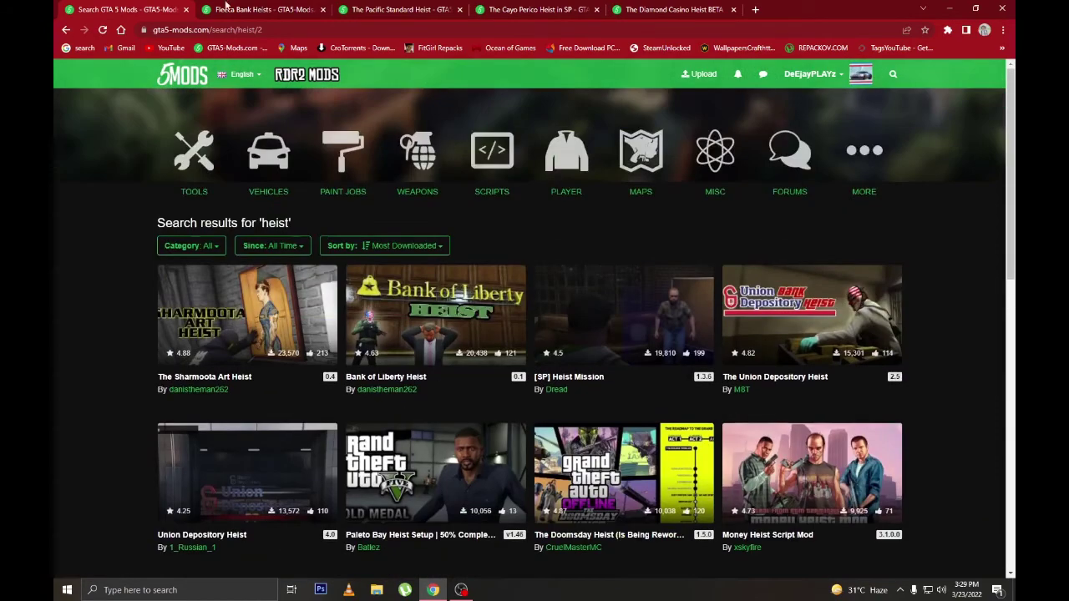
click(188, 10)
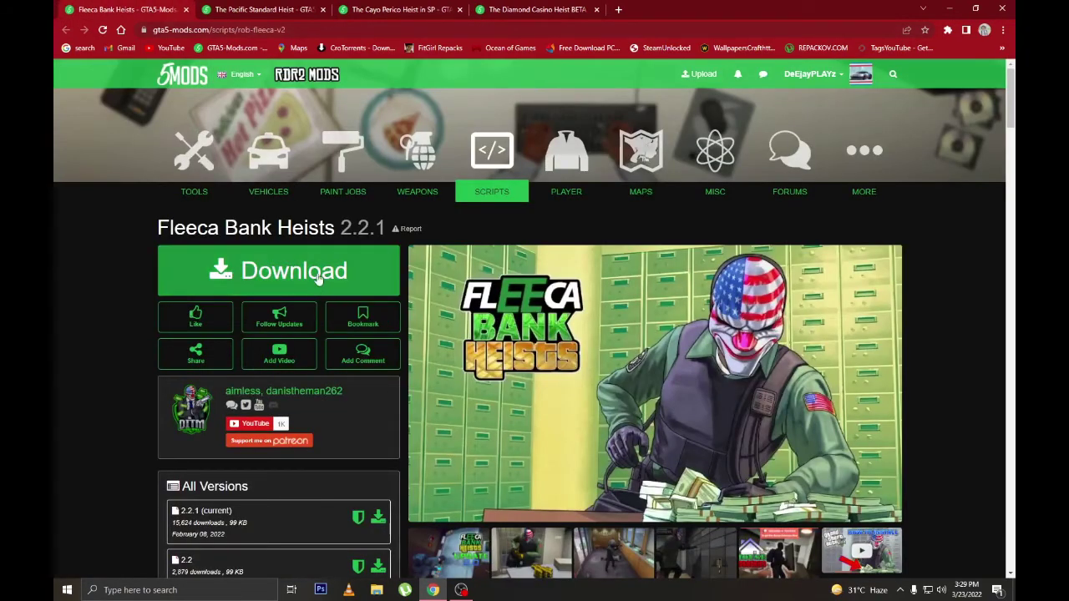
Request the downloads of Fleeca Bank Heists, The Pacific Standard Heist and The Cayo Perico Heist in SP from their mod pages.
click(316, 275)
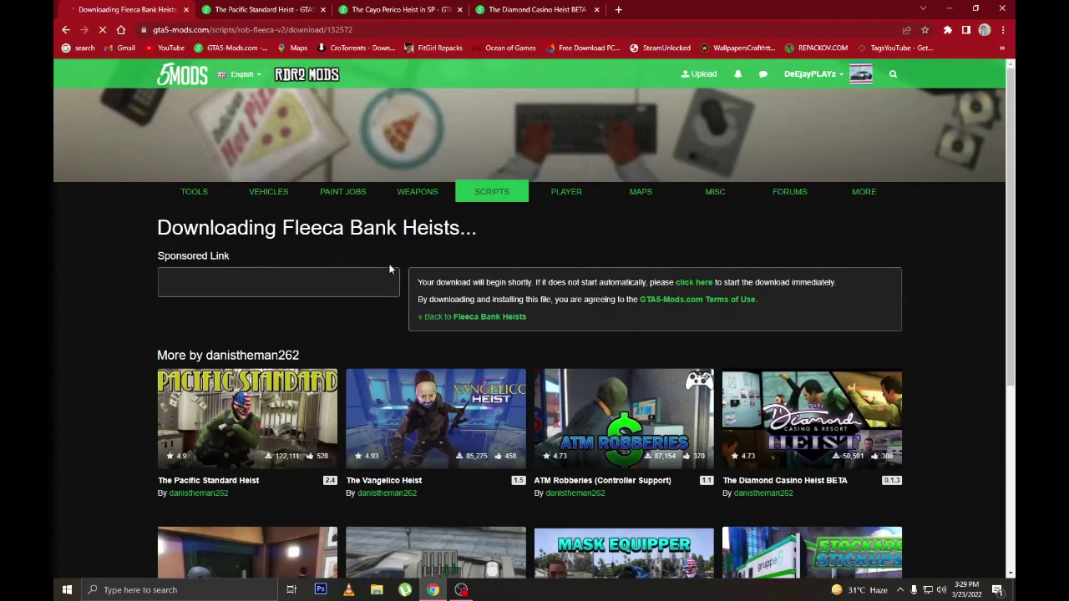
click(284, 9)
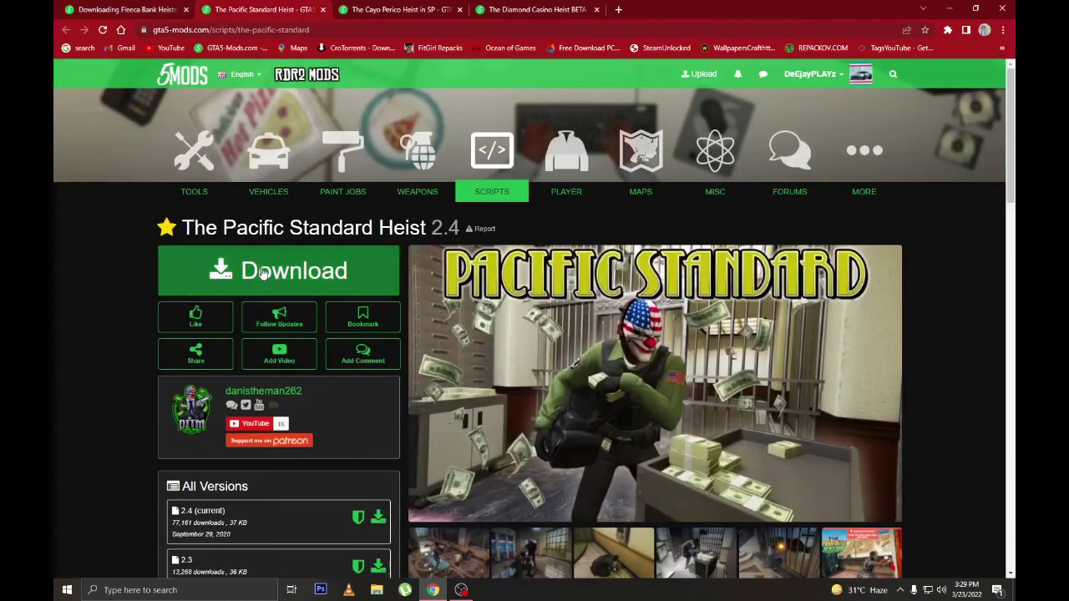
click(394, 8)
click(336, 269)
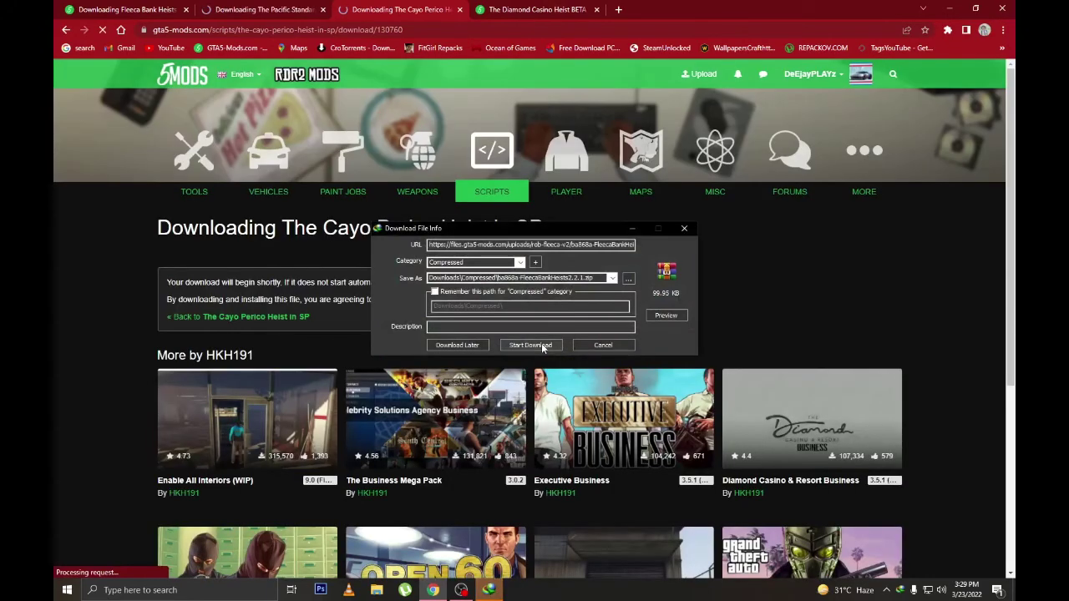
Start the Fleeca, Cayo Perico and Pacific Standard zip downloads in the download manager, dismissing each completion notice.
click(541, 344)
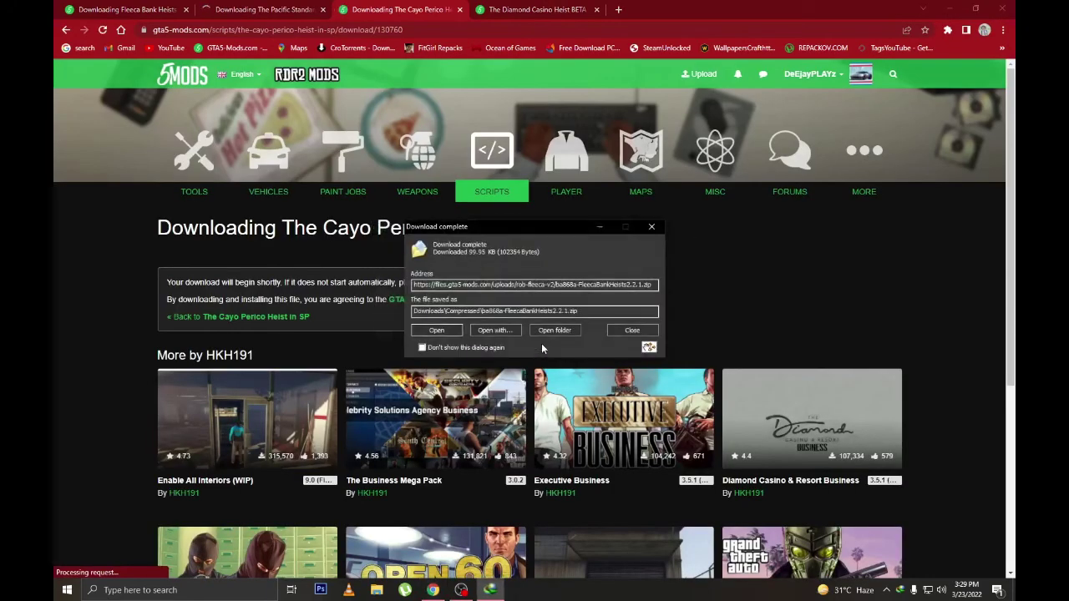
click(632, 331)
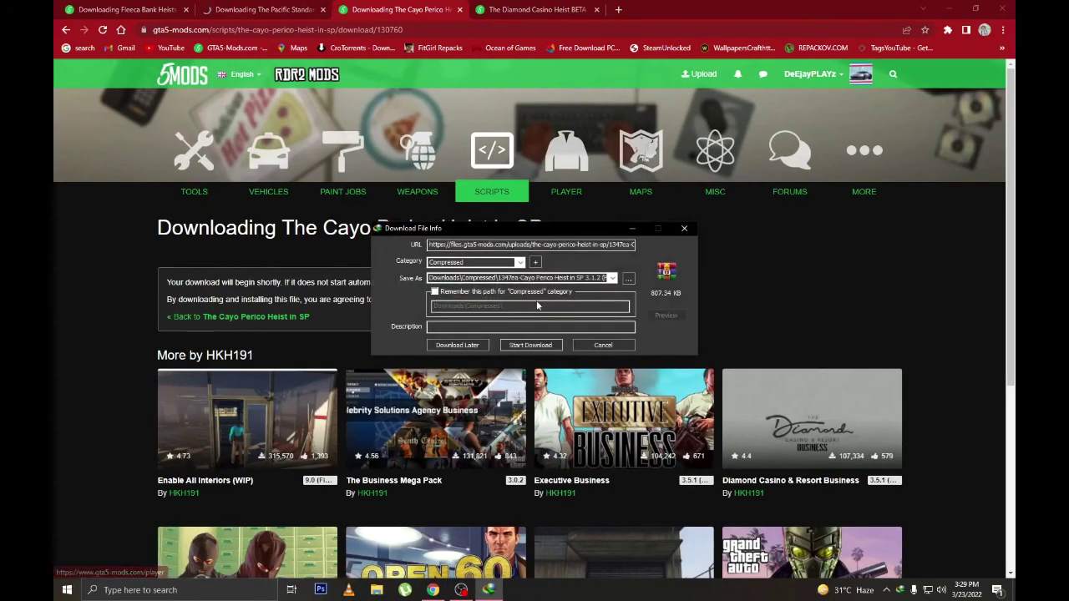
click(551, 350)
click(632, 331)
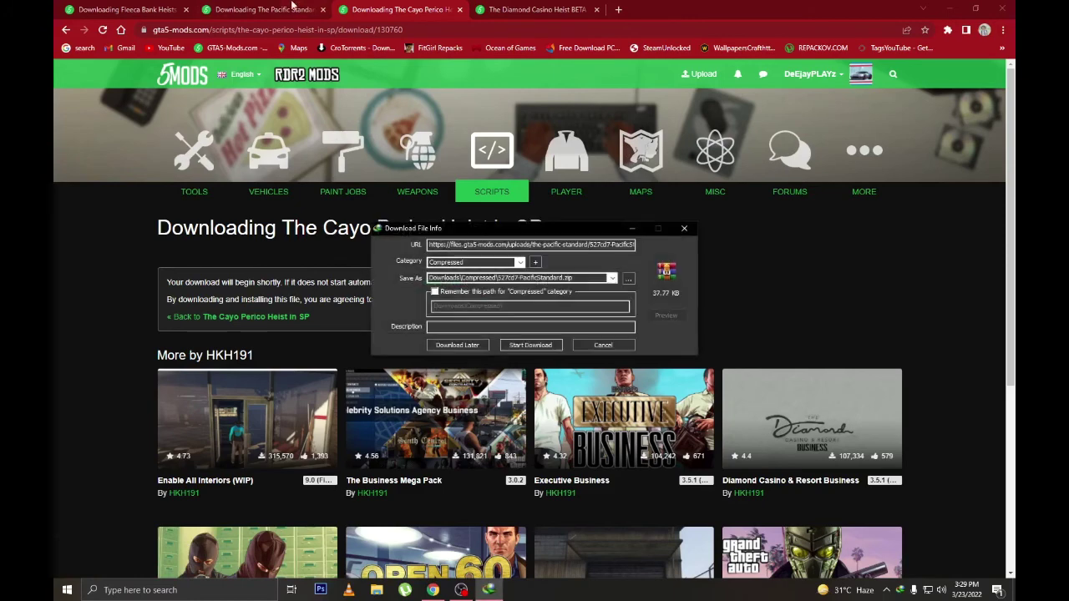
click(543, 351)
click(622, 332)
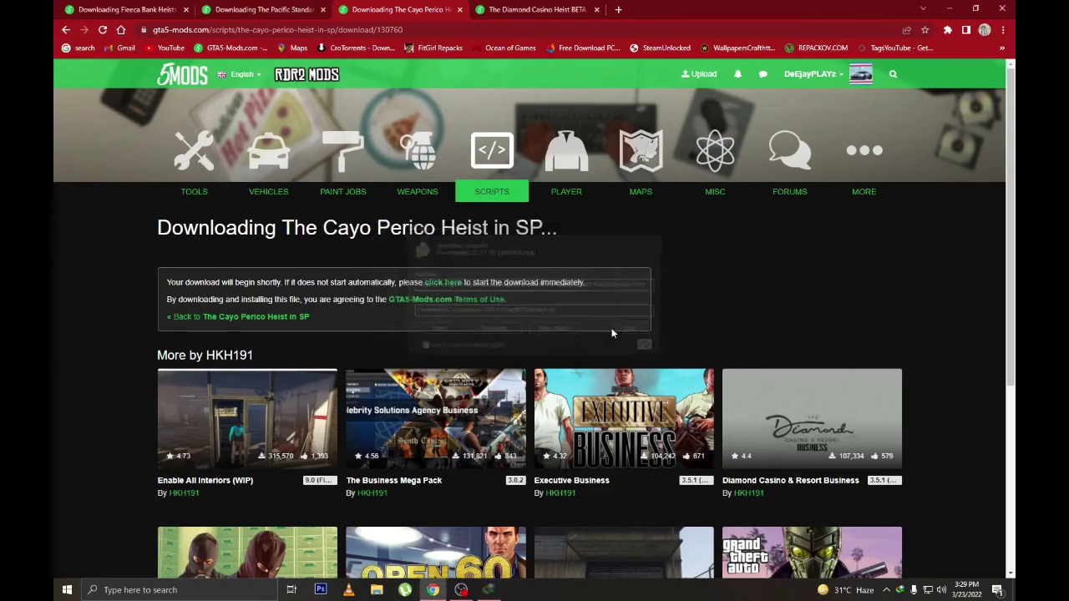
Close the tabs of the three downloaded mods and download The Diamond Casino Heist BETA zip.
click(186, 9)
click(186, 9)
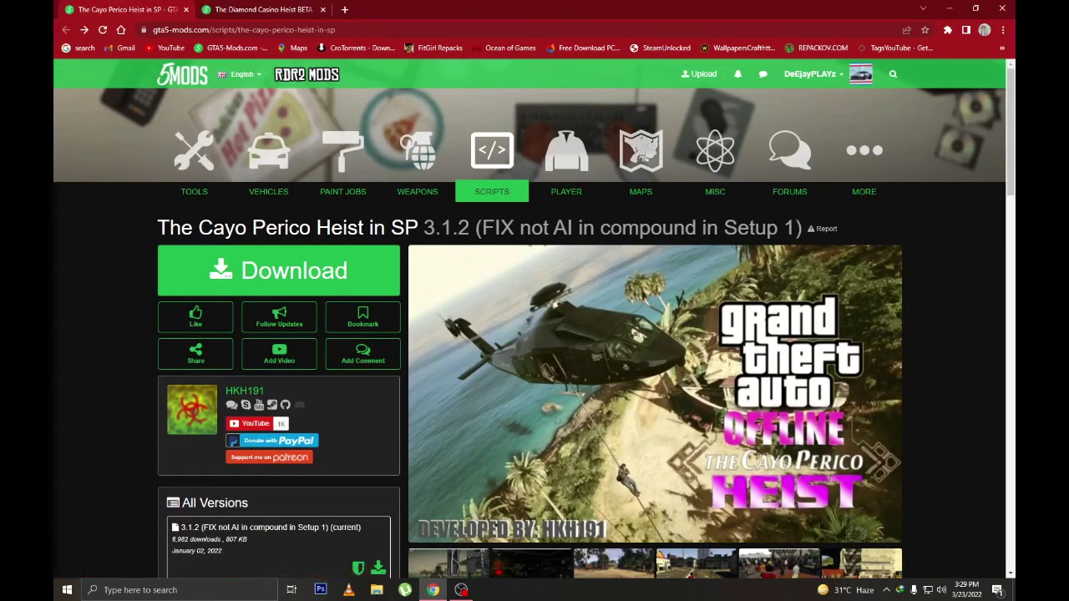
click(185, 9)
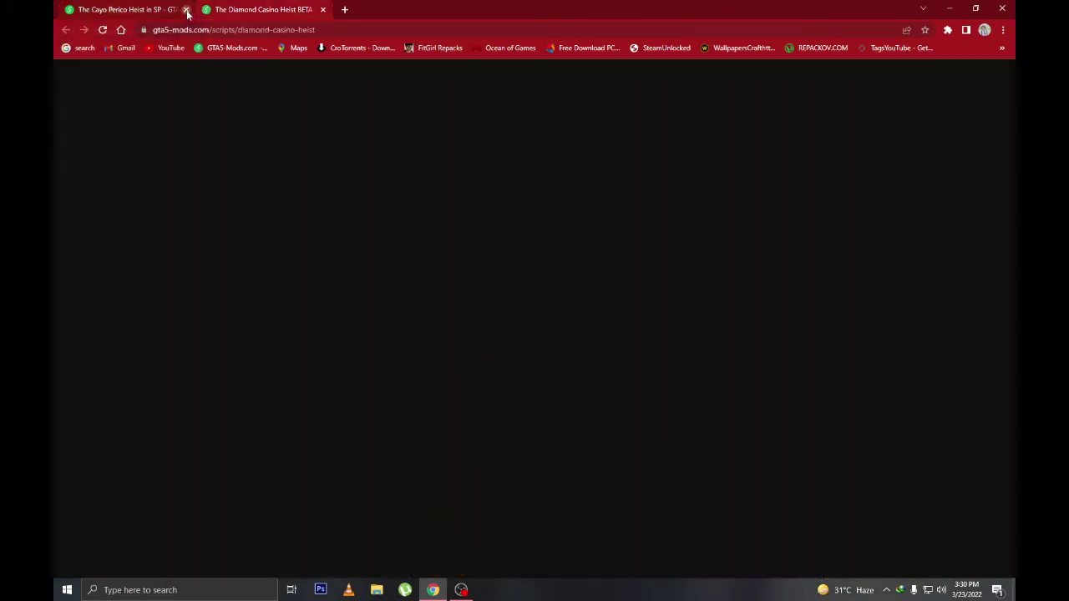
click(384, 288)
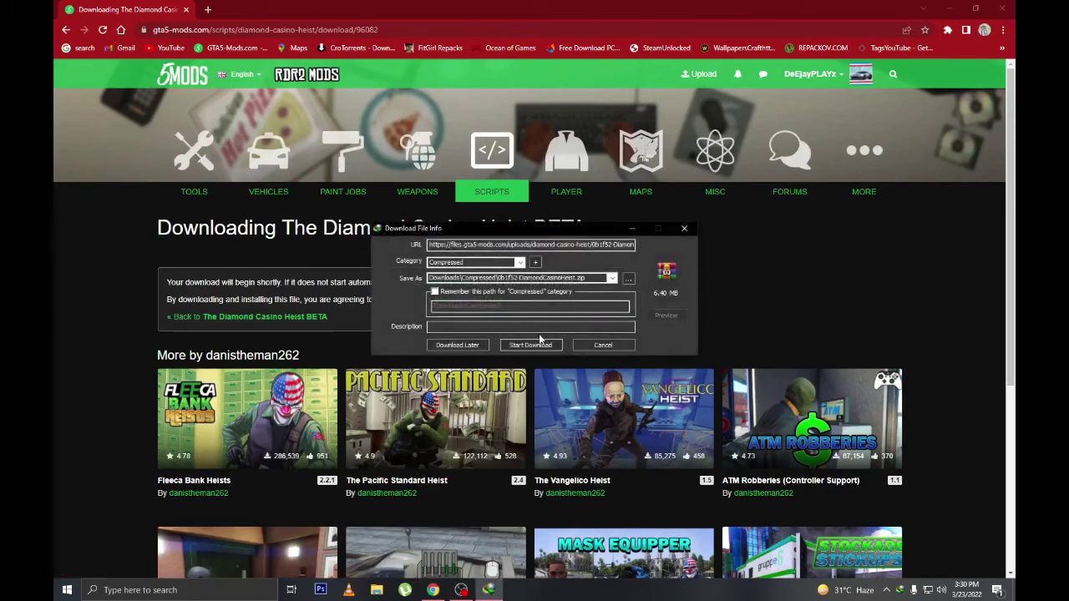
click(530, 344)
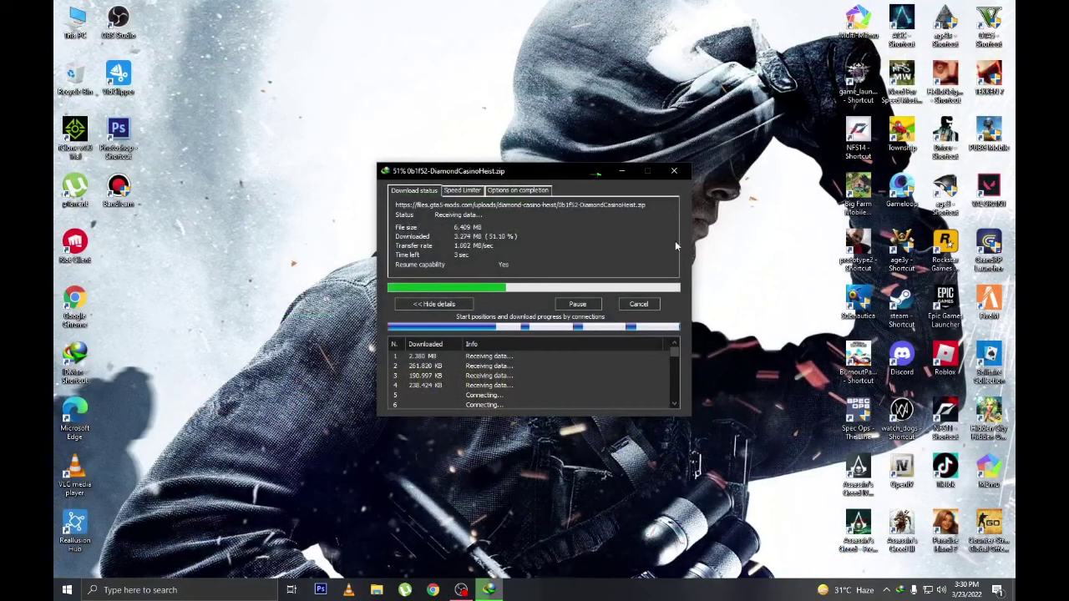
Open the file location of the GTA5 desktop shortcut, refresh the Grand Theft Auto V folder and select its Scripts folder.
right_click(989, 20)
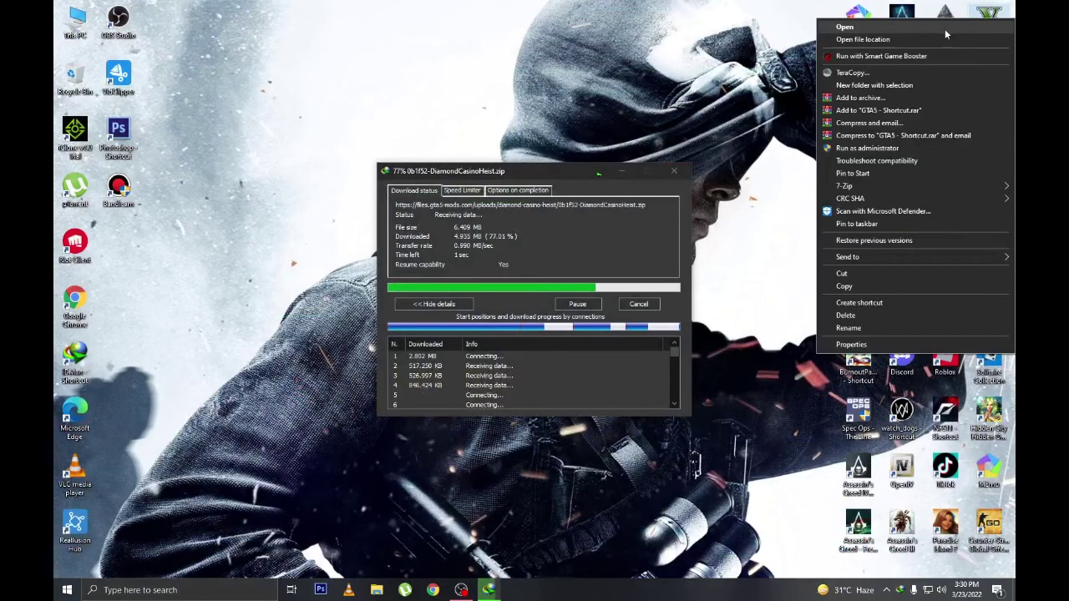
click(926, 38)
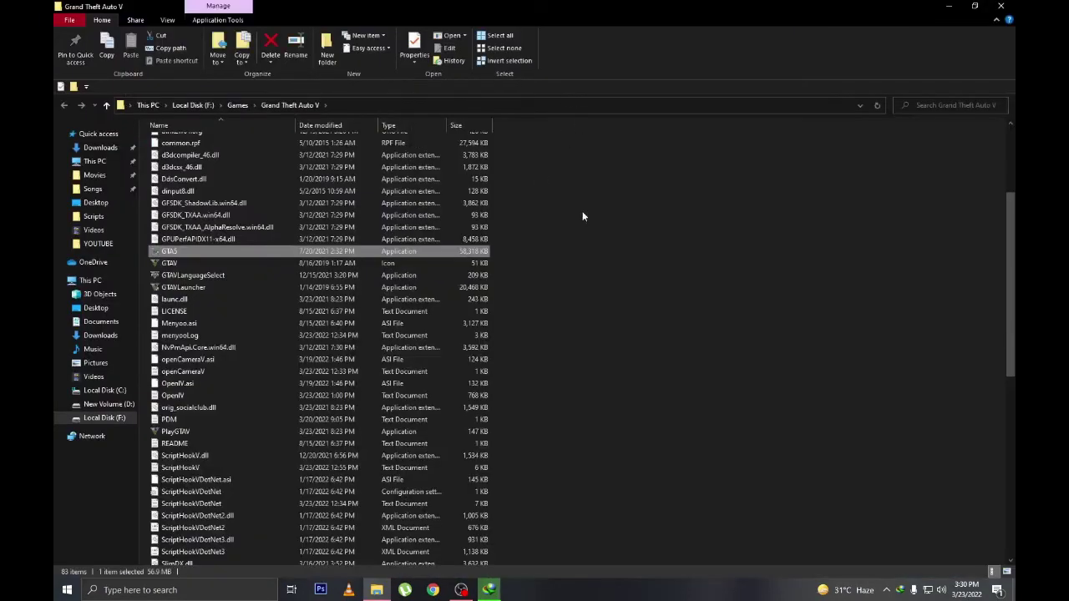
right_click(582, 213)
click(632, 329)
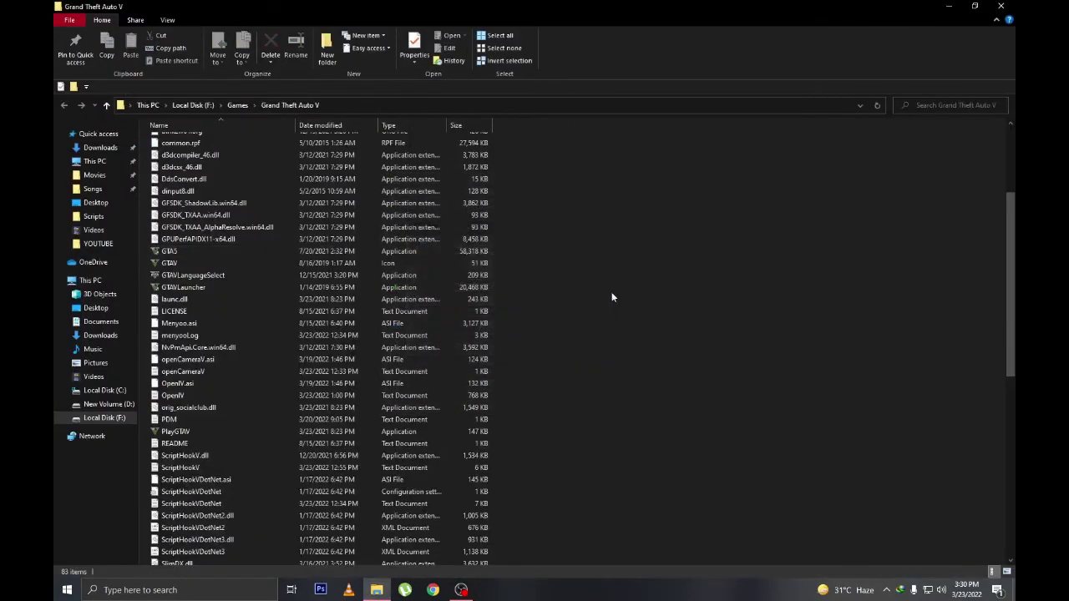
right_click(609, 258)
click(643, 303)
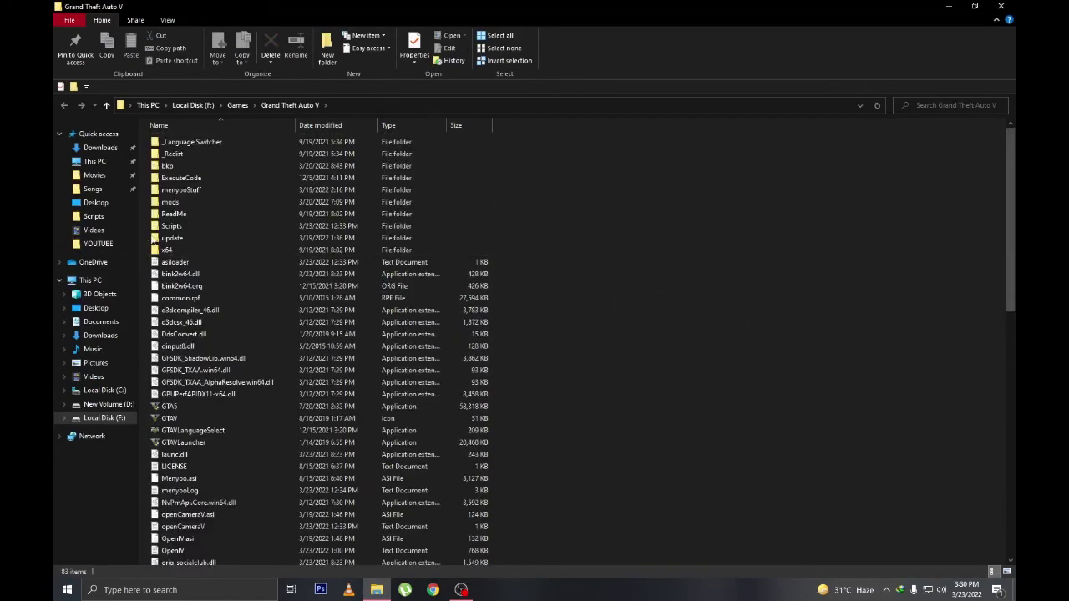
click(167, 227)
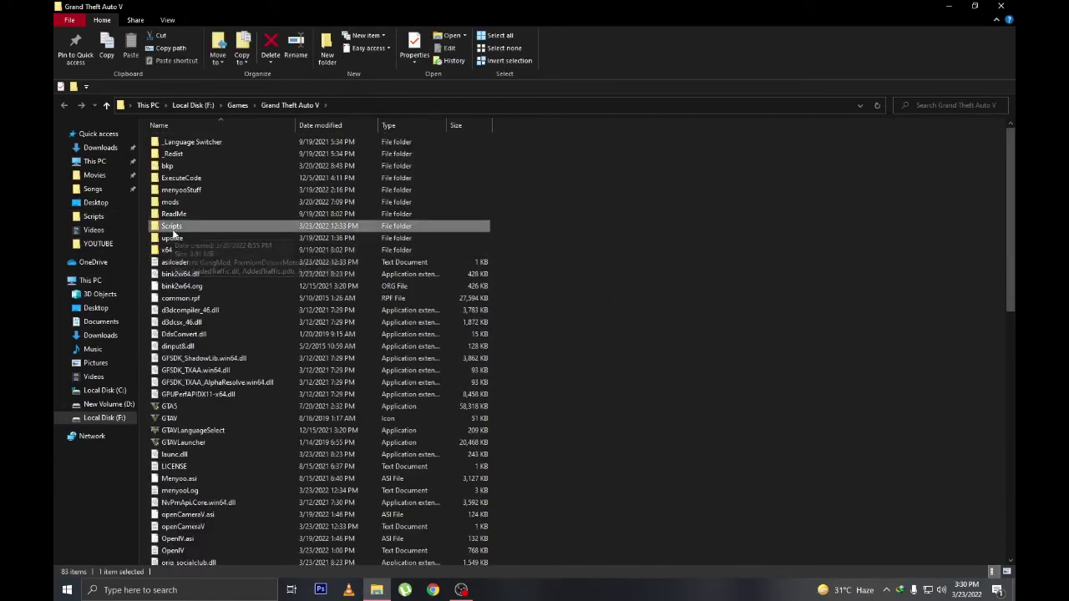
Arrange the Grand Theft Auto V folder and a new File Explorer window side by side, minimizing OBS.
key(super+Right)
click(297, 70)
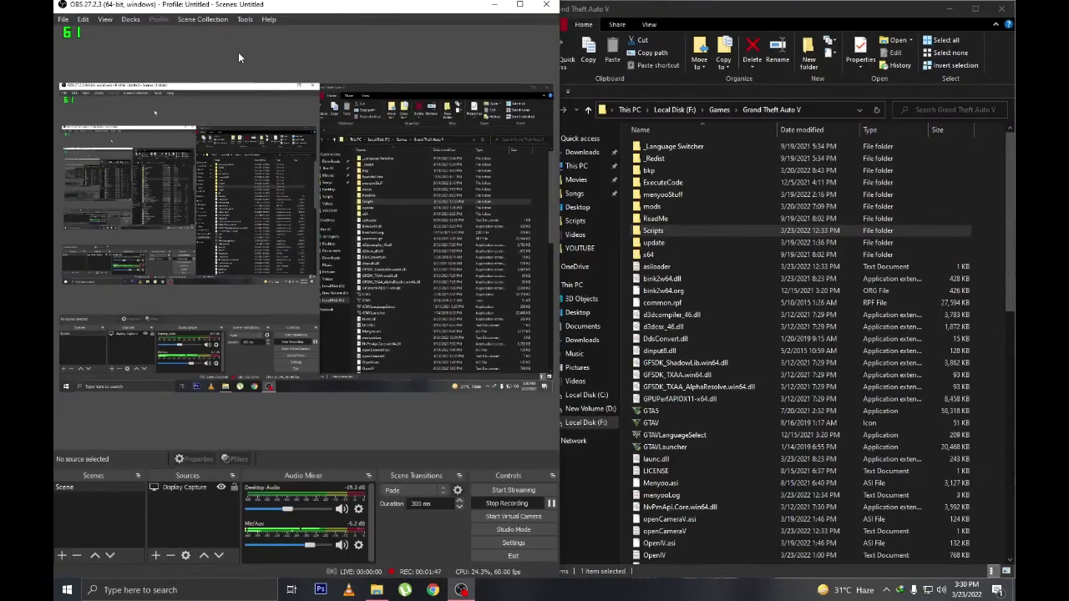
click(492, 5)
key(super+e)
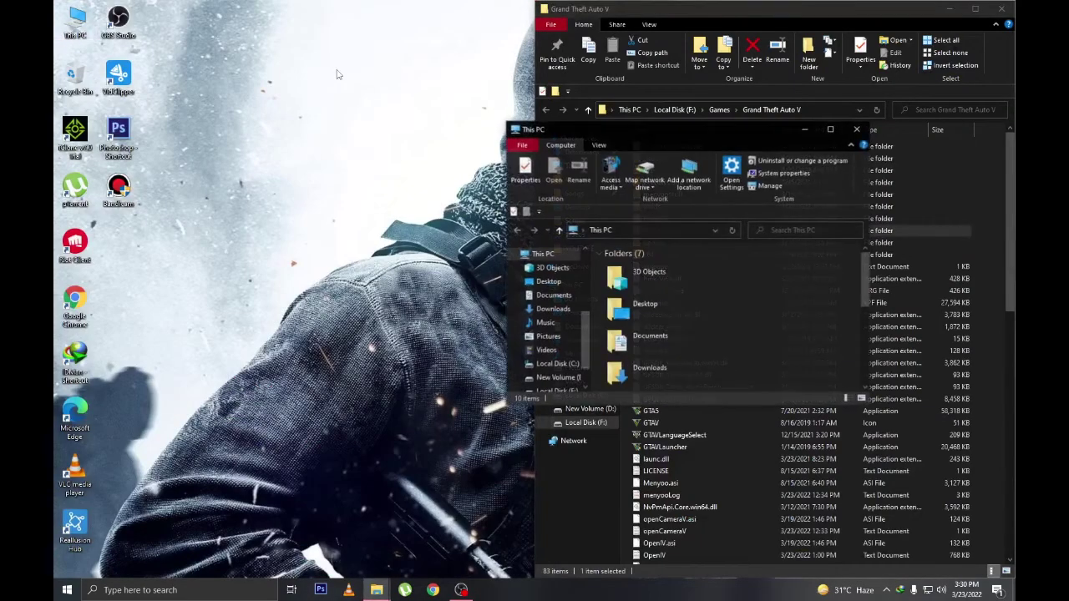
key(super+Left)
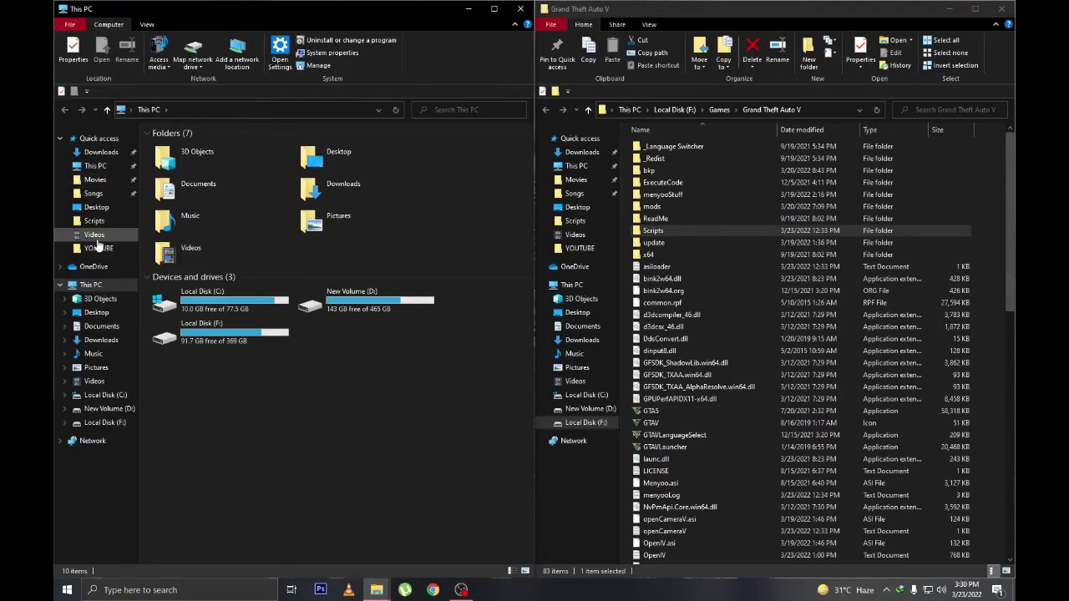
Extract all four heist archives in the Compressed folder of Downloads, each to its own separate folder.
click(101, 152)
double_click(172, 151)
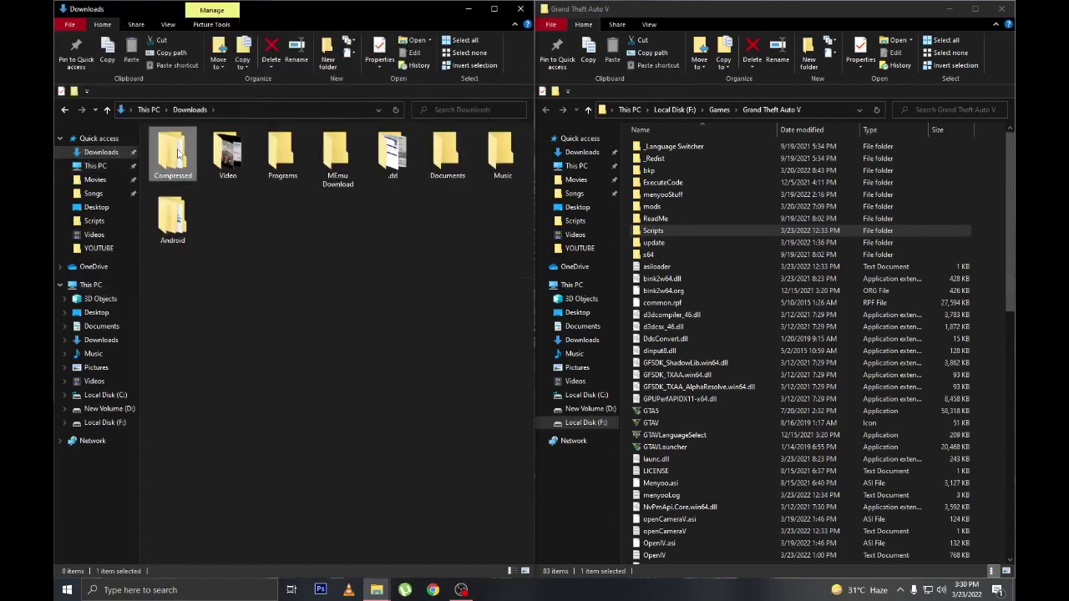
drag(417, 280, 167, 159)
right_click(170, 160)
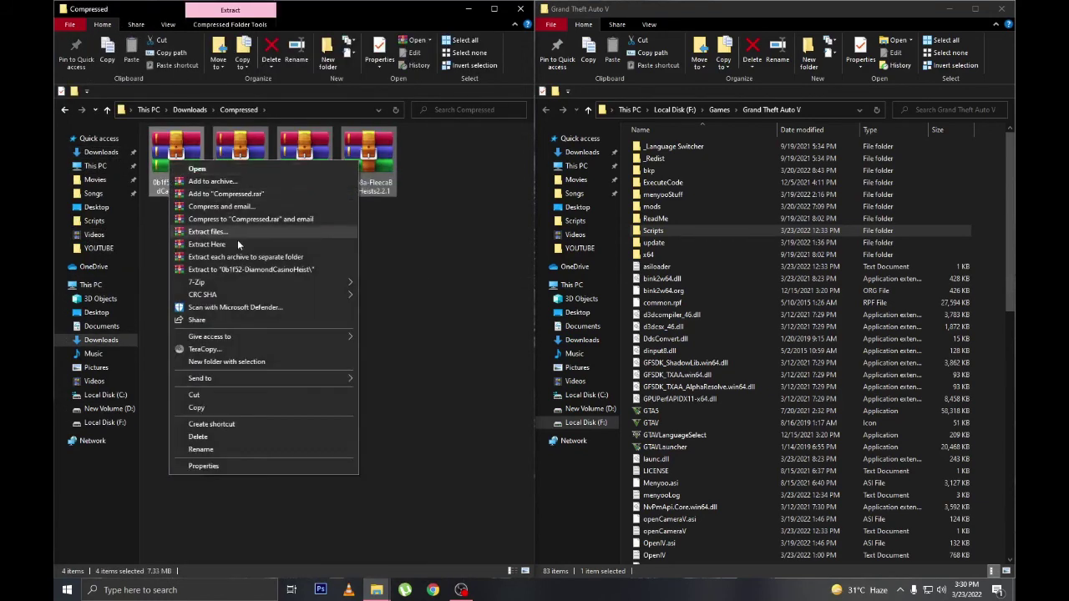
click(238, 257)
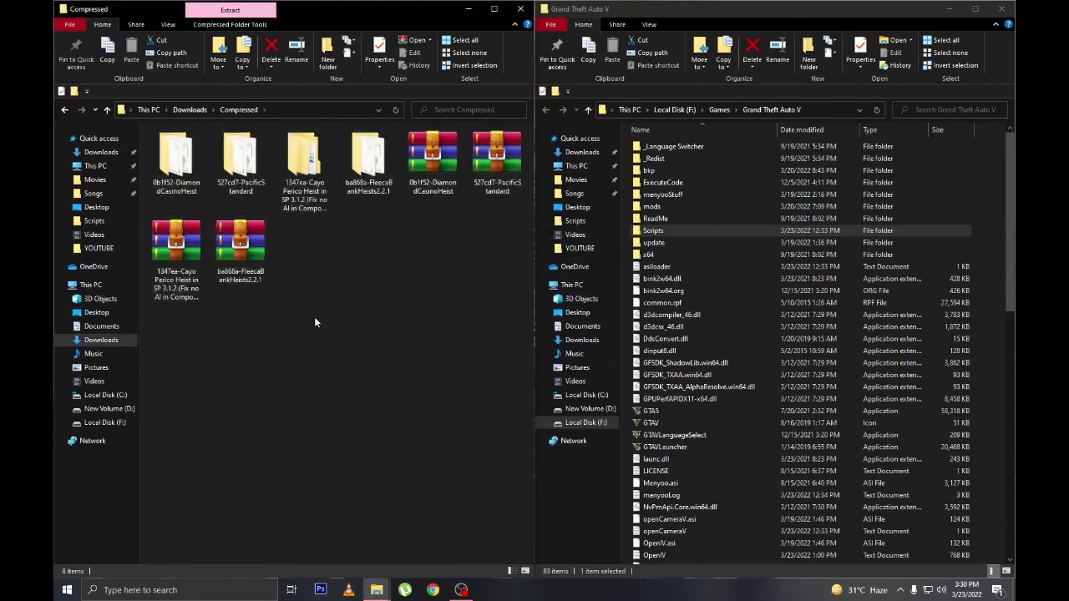
Transfer Rob_Fleeca_V2.dll, Rob_Fleeca_V2.pdb and RobFleeca from the extracted Fleeca folder into the game's Scripts folder.
double_click(350, 193)
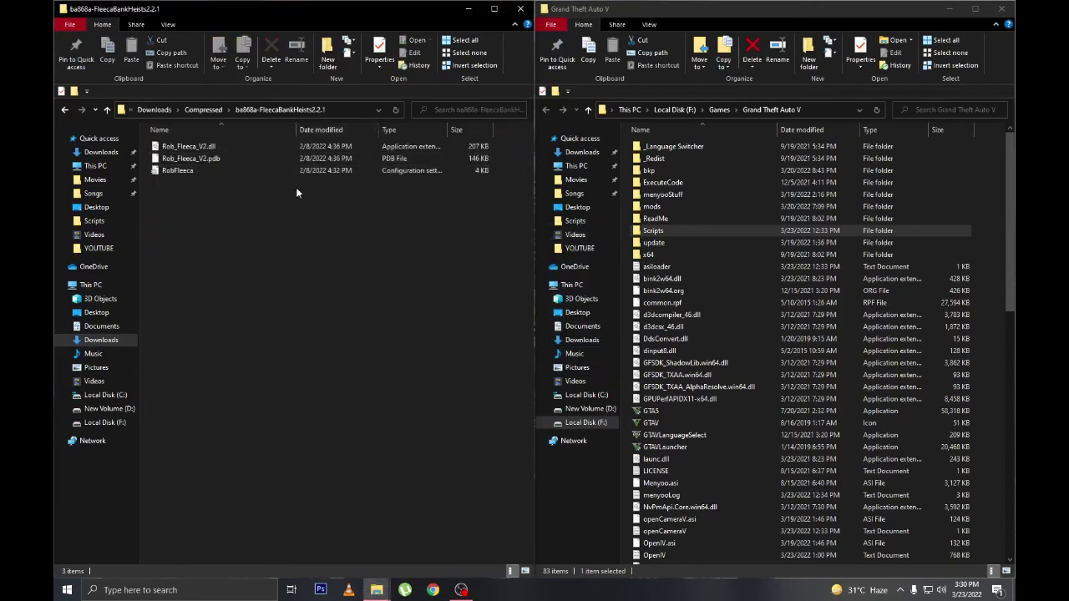
drag(269, 178, 257, 146)
drag(188, 164, 654, 232)
click(727, 339)
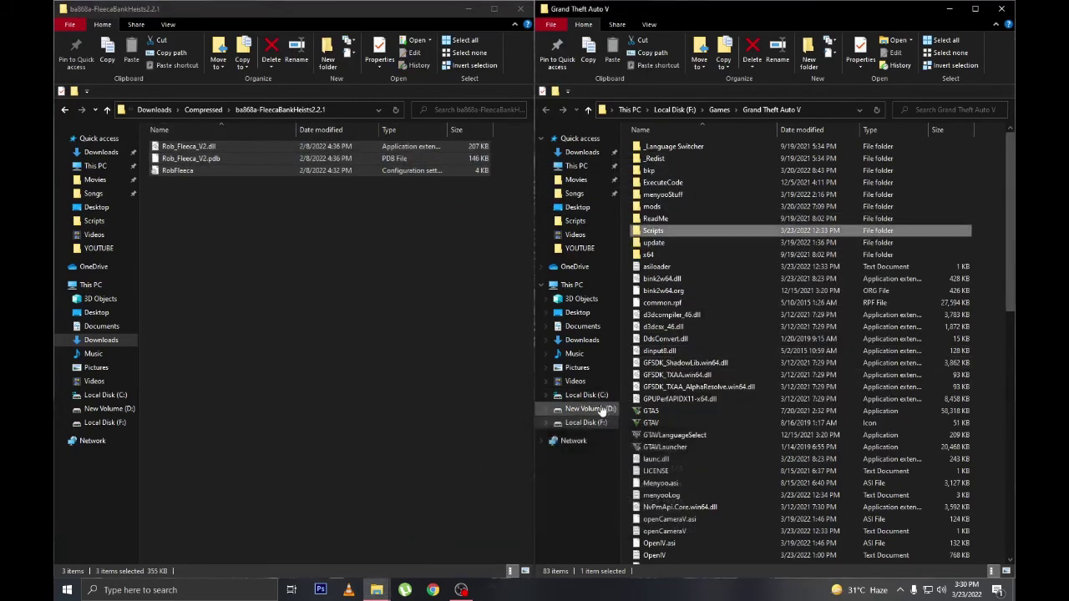
Return to the Compressed folder and delete the extracted ba868a-FleecaBankHeists2.2.1 folder.
click(289, 246)
key(BackSpace)
key(Delete)
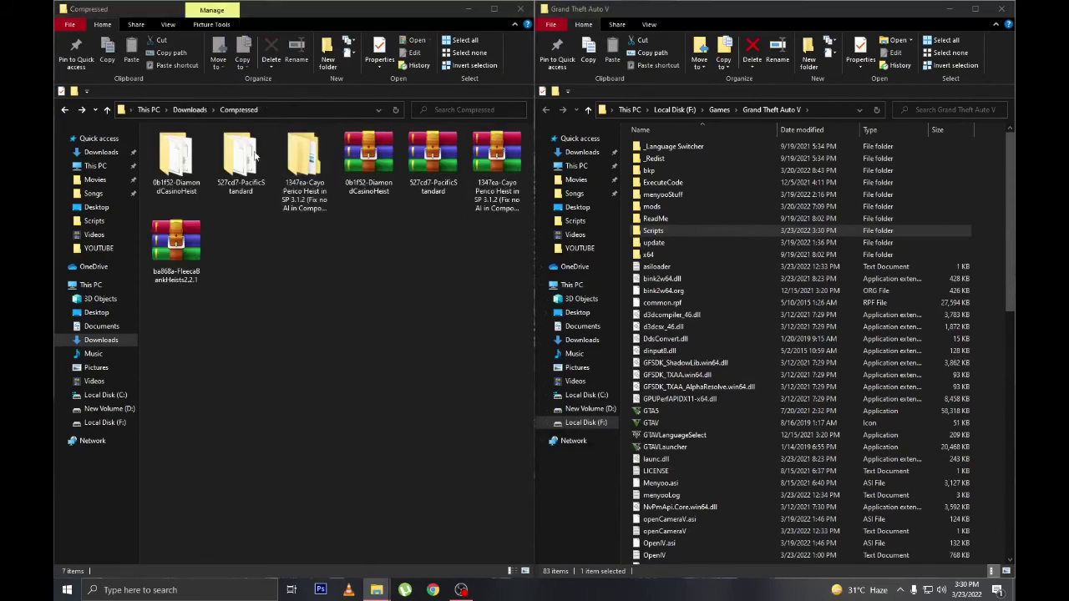
Open the extracted 527cd7-PacificStandard folder and read the installation instructions in its readme file.
click(253, 157)
double_click(252, 153)
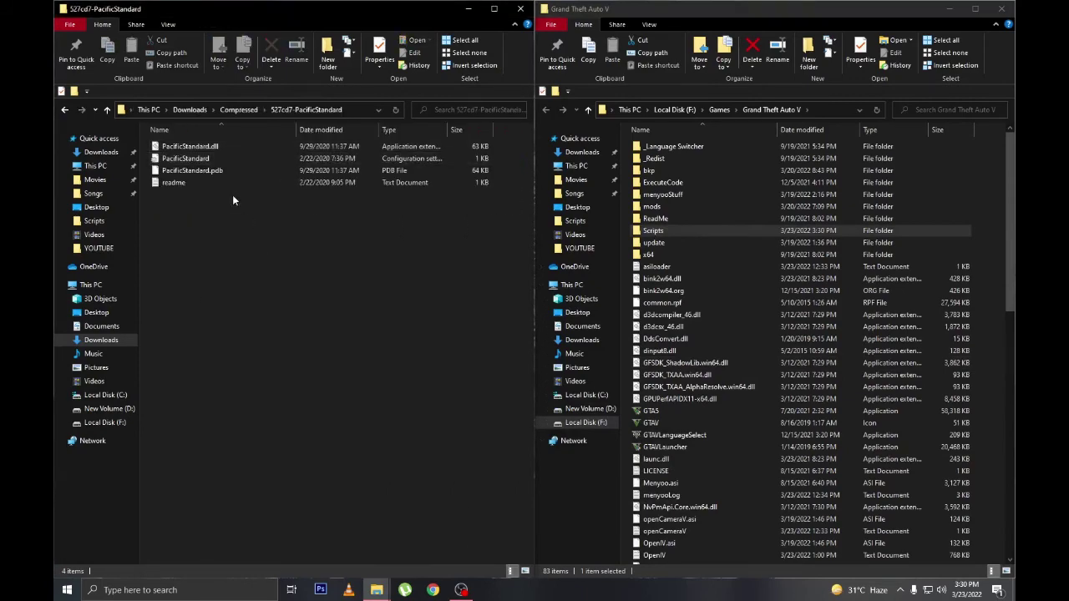
double_click(222, 181)
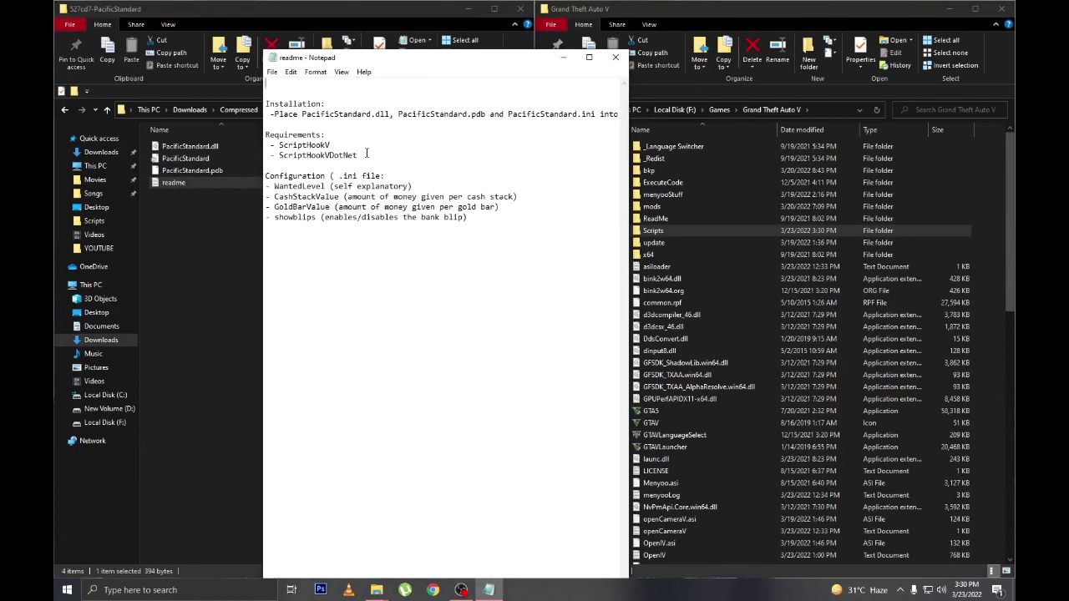
double_click(448, 63)
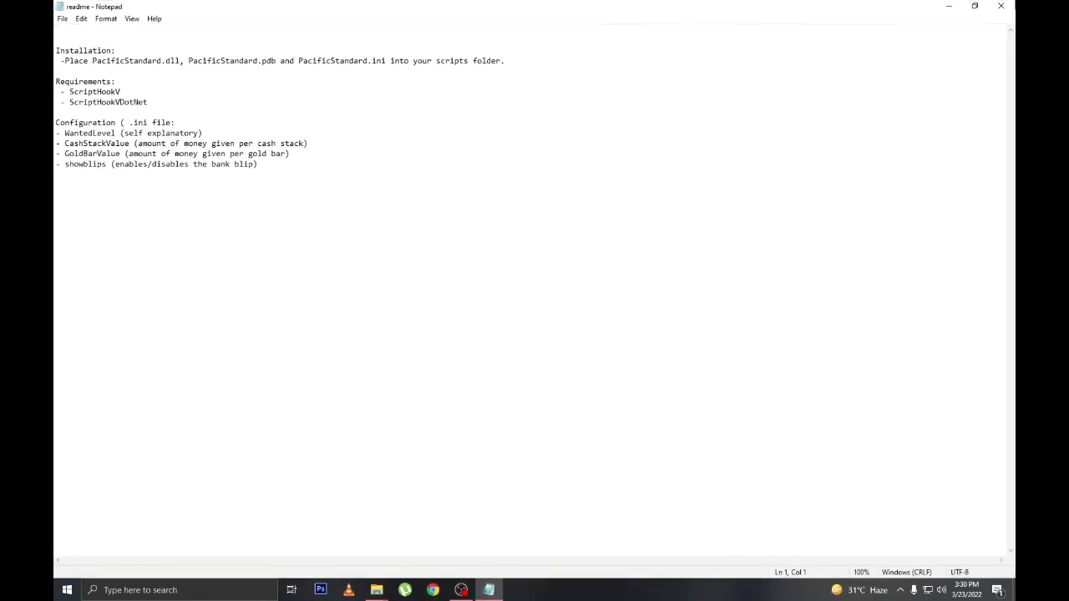
click(1004, 5)
click(249, 219)
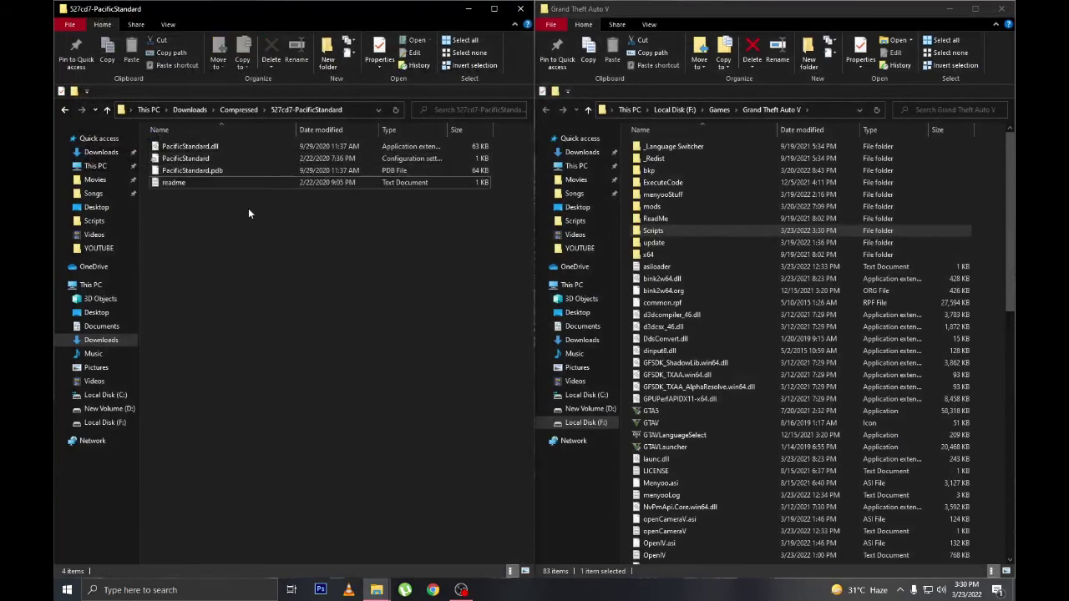
Copy PacificStandard.dll, PacificStandard.ini and PacificStandard.pdb into the game's Scripts folder with TeraCopy and recheck the readme.
drag(227, 174, 663, 244)
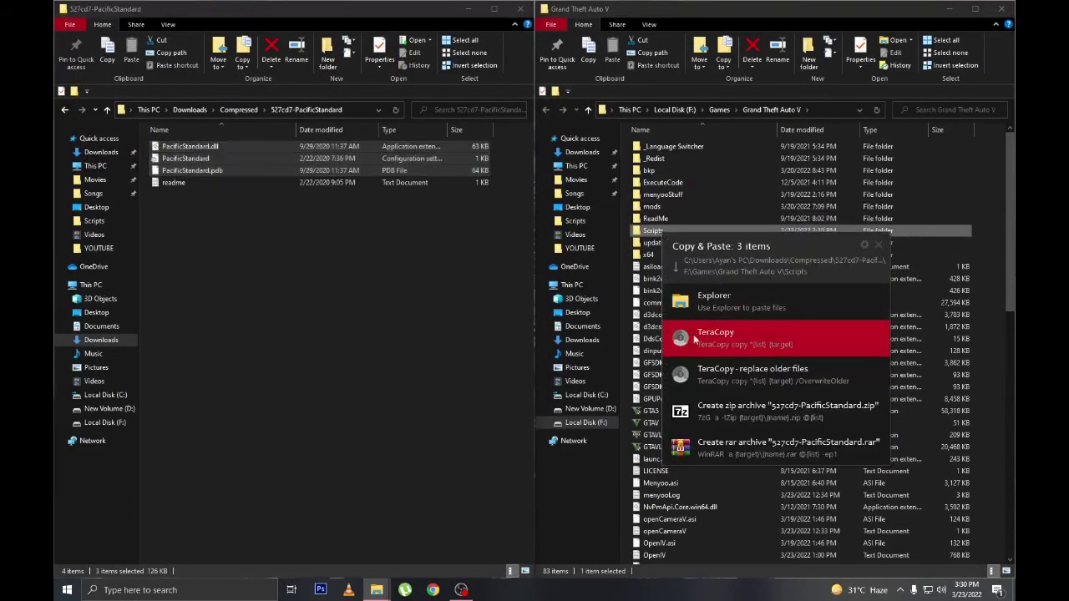
click(742, 337)
double_click(233, 182)
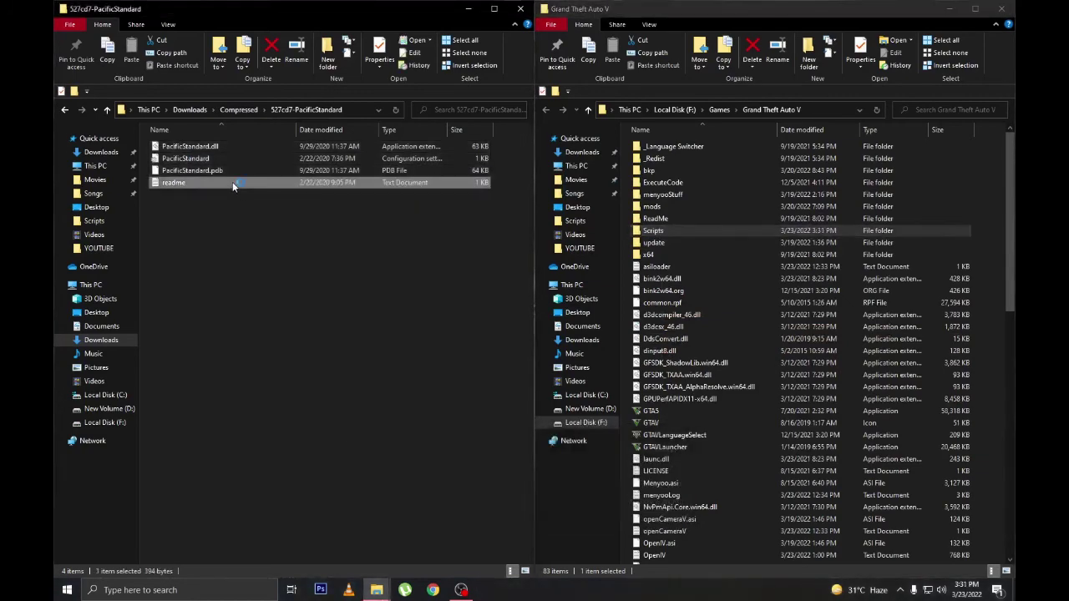
double_click(440, 36)
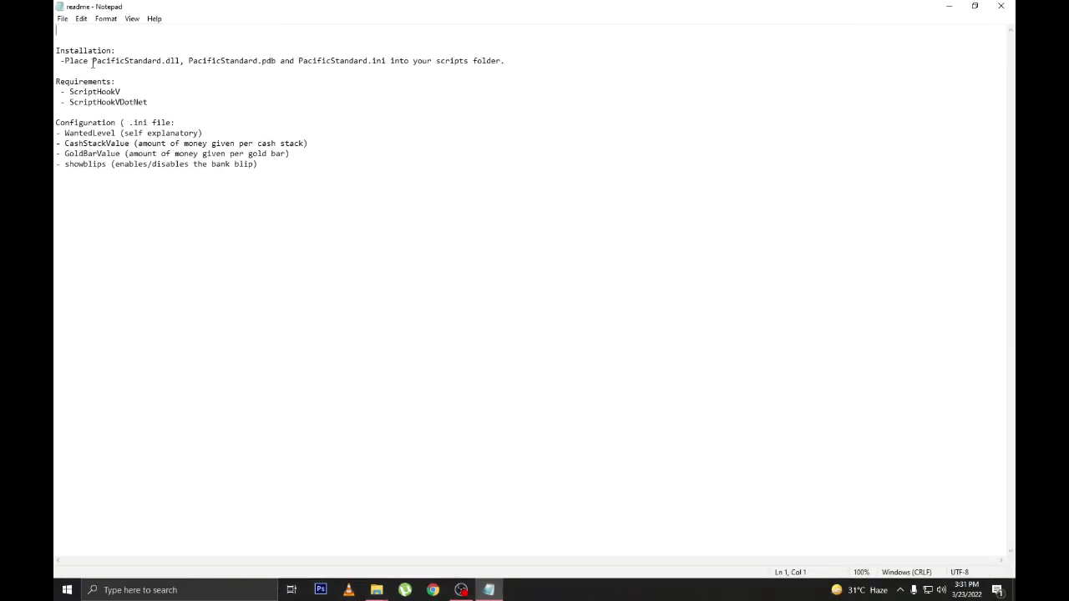
click(1001, 6)
Return to the Compressed folder and delete the extracted 527cd7-PacificStandard folder.
key(alt+Left)
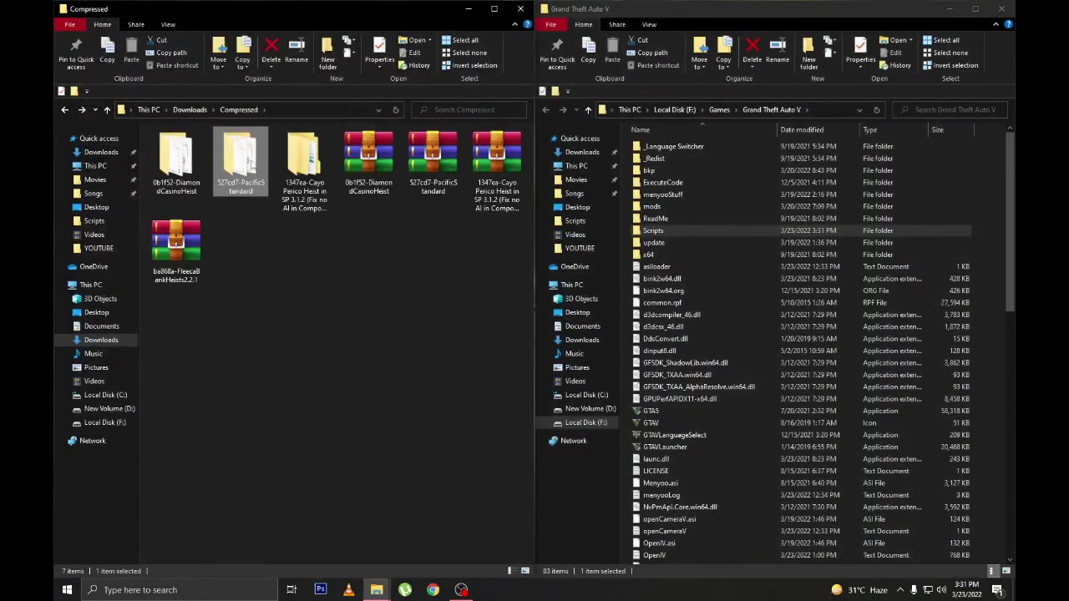
key(Delete)
click(392, 244)
key(Delete)
Open the inner Cayo Perico Heist in SP 3.1.2 folder within the extracted 1347ea-Cayo Perico Heist folder.
double_click(247, 148)
double_click(236, 147)
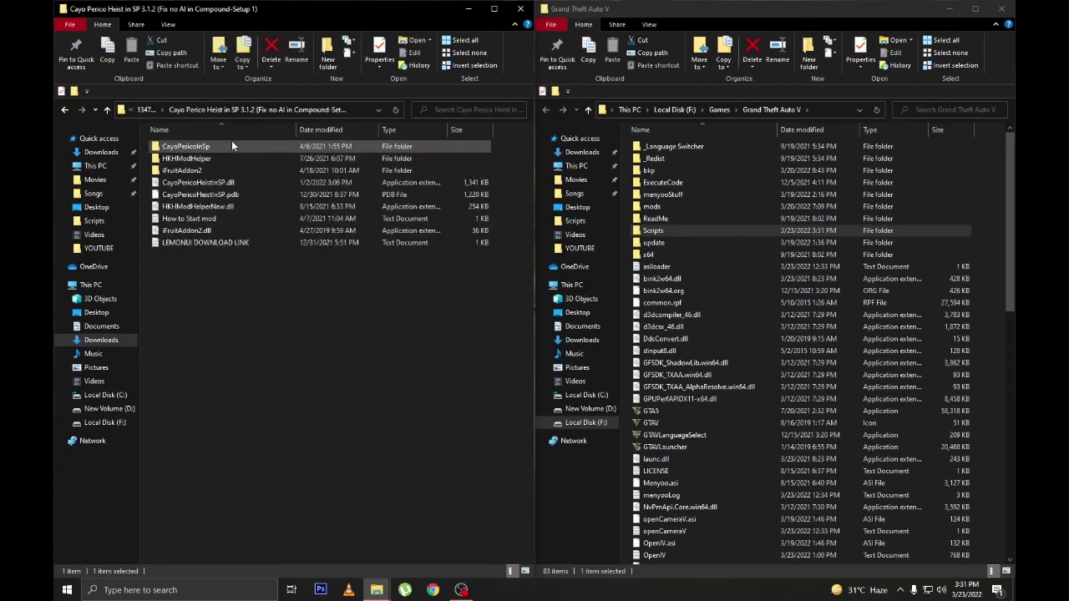
key(alt+Left)
click(256, 151)
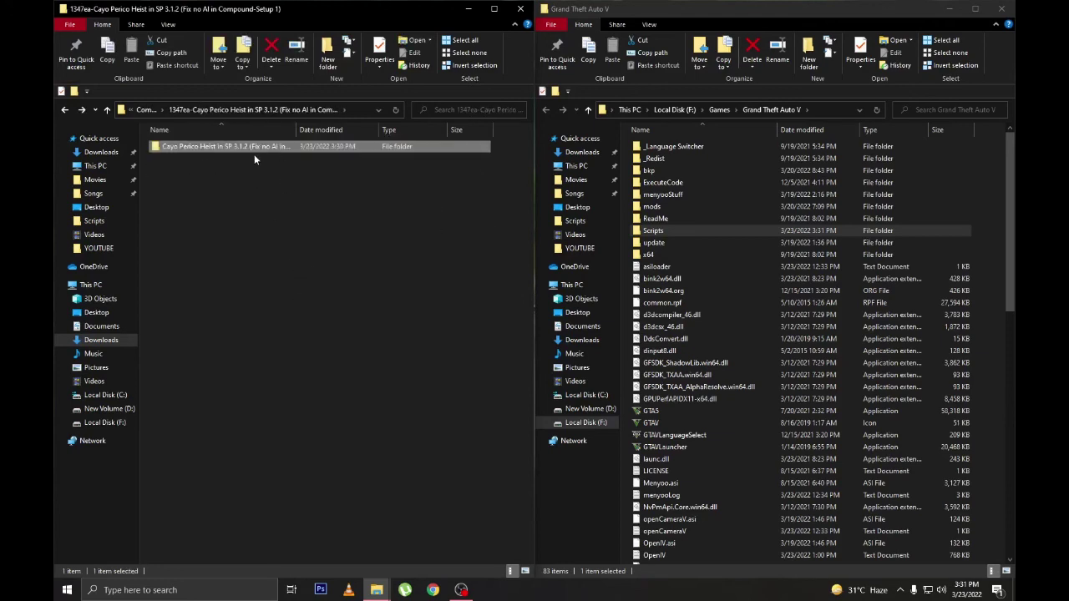
double_click(242, 147)
click(338, 178)
double_click(346, 144)
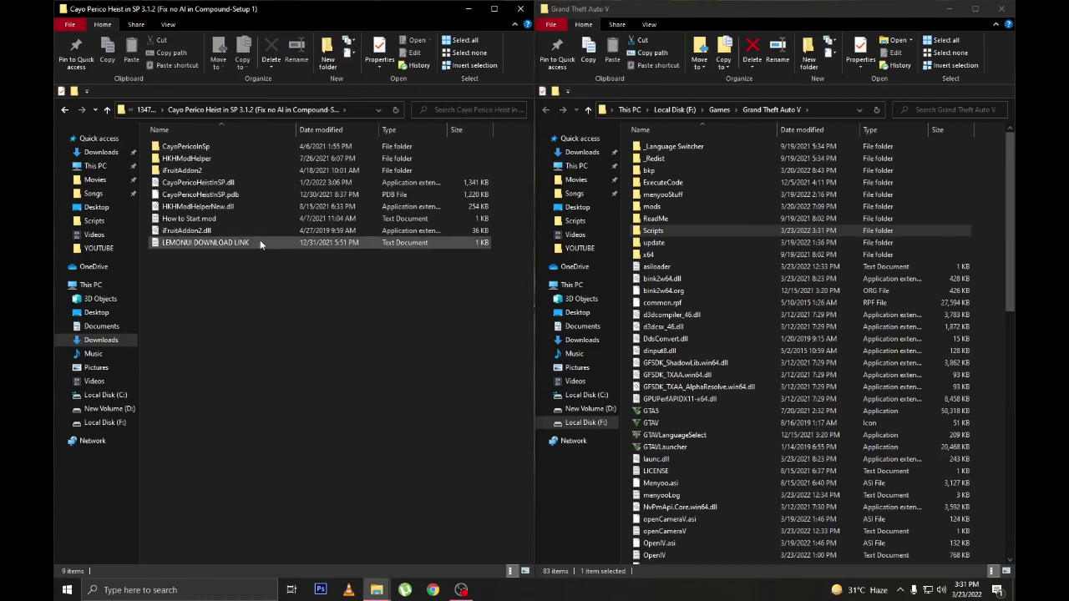
Read the How to Start mod text file of the Cayo Perico heist and close it.
click(230, 222)
double_click(230, 221)
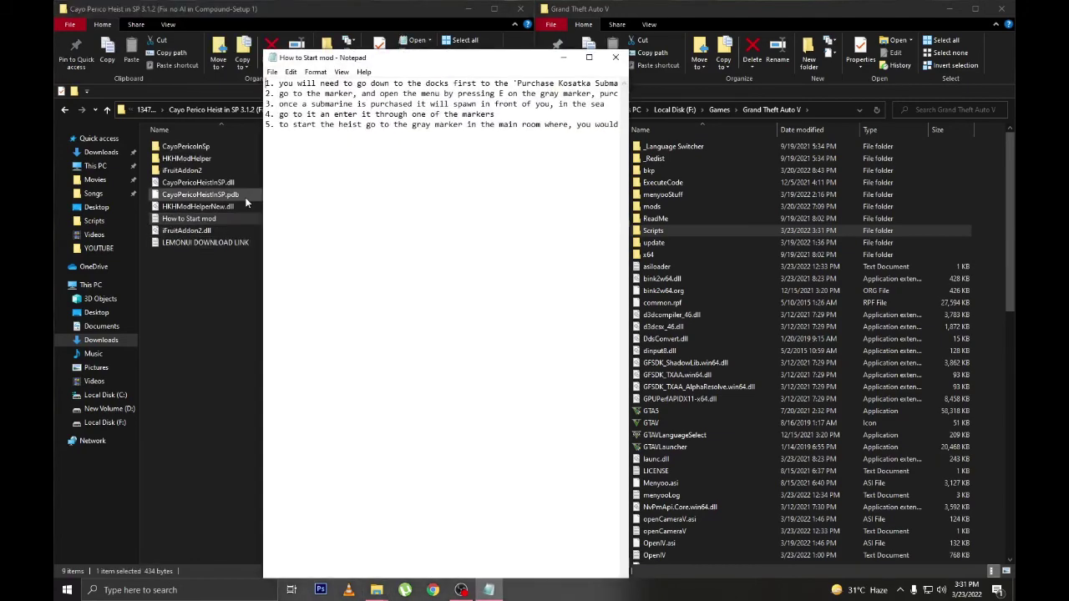
click(589, 58)
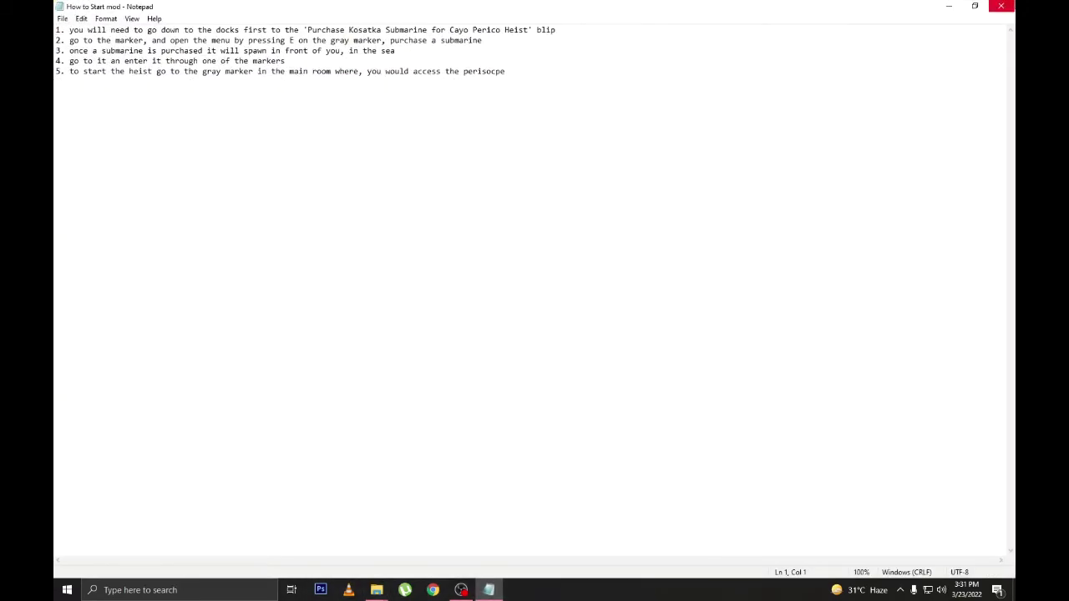
click(1001, 6)
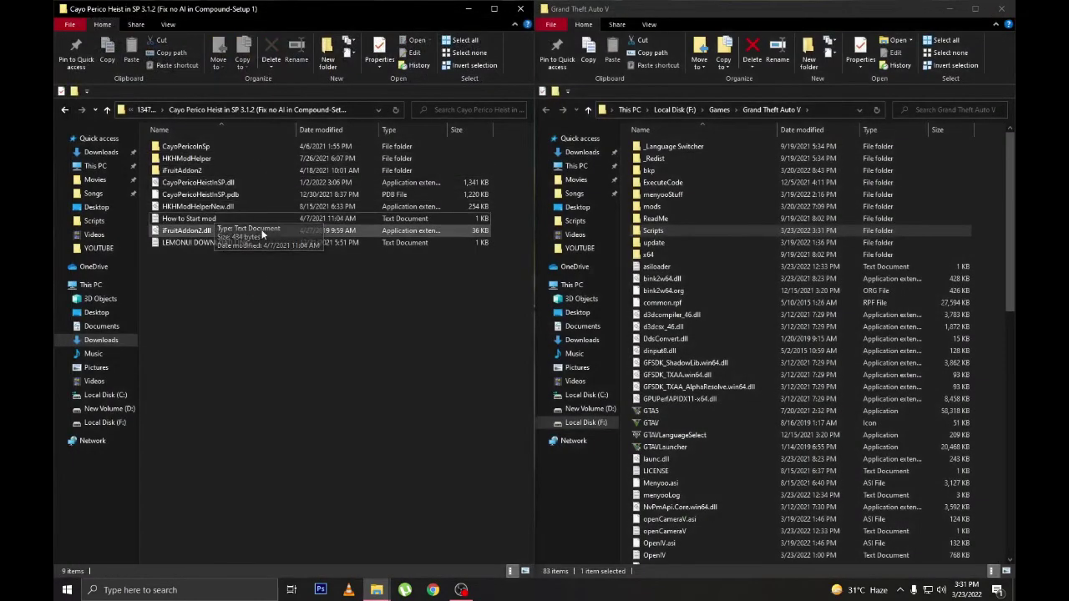
Copy all Cayo Perico heist files and folders except LEMONUI DOWNLOAD LINK into the game's Scripts folder with TeraCopy.
key(ctrl+a)
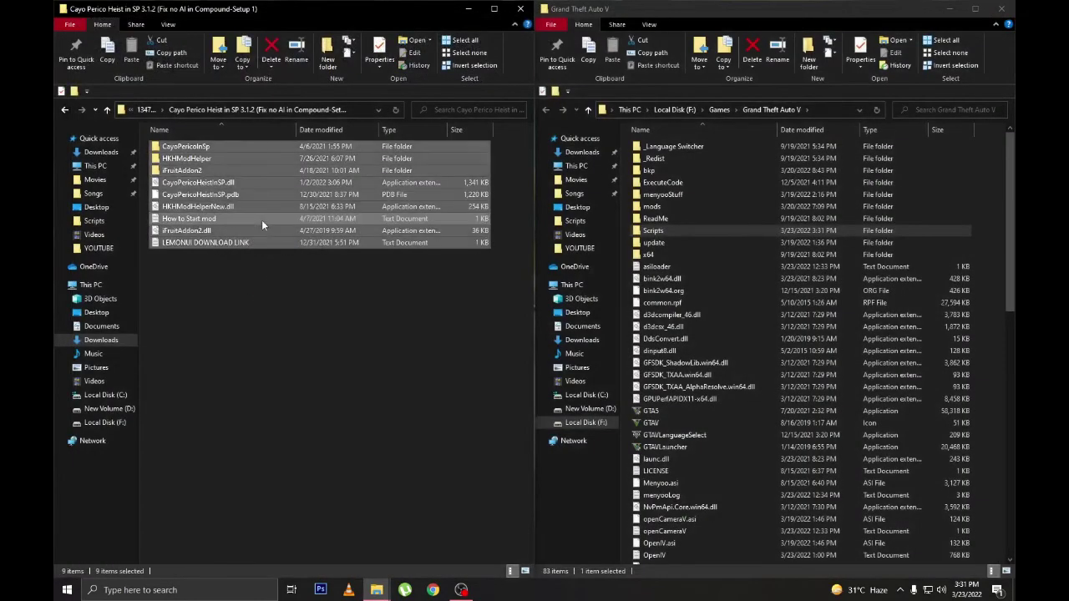
ctrl+click(221, 243)
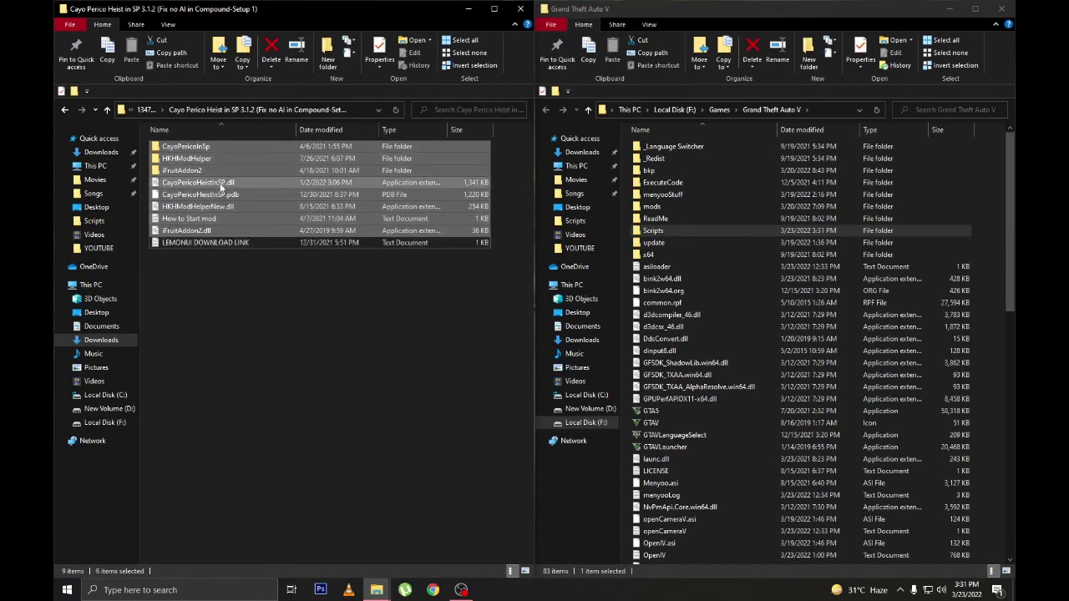
drag(222, 185, 654, 230)
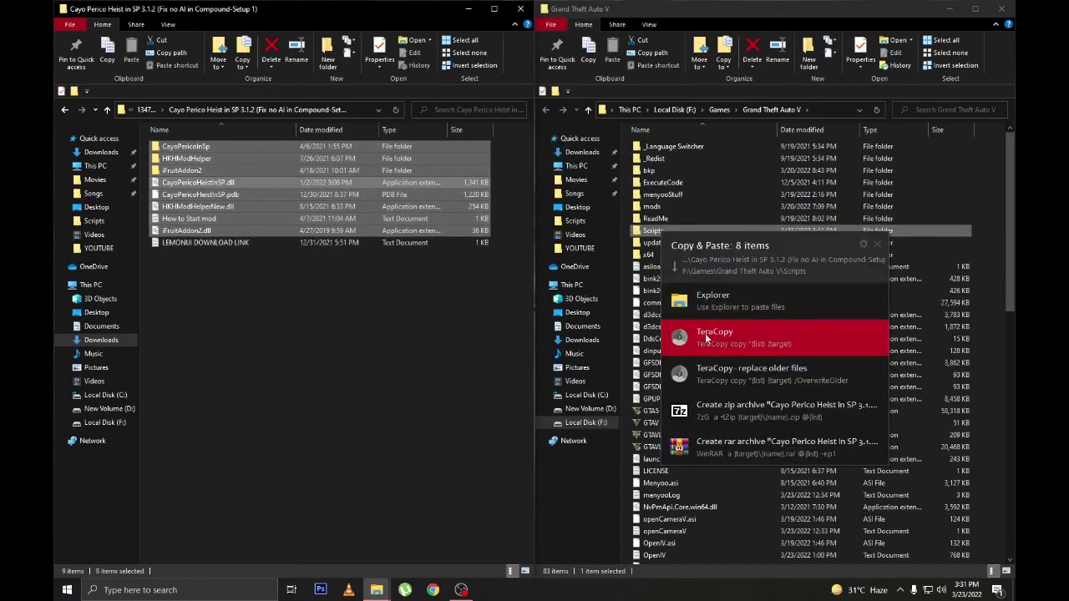
click(706, 338)
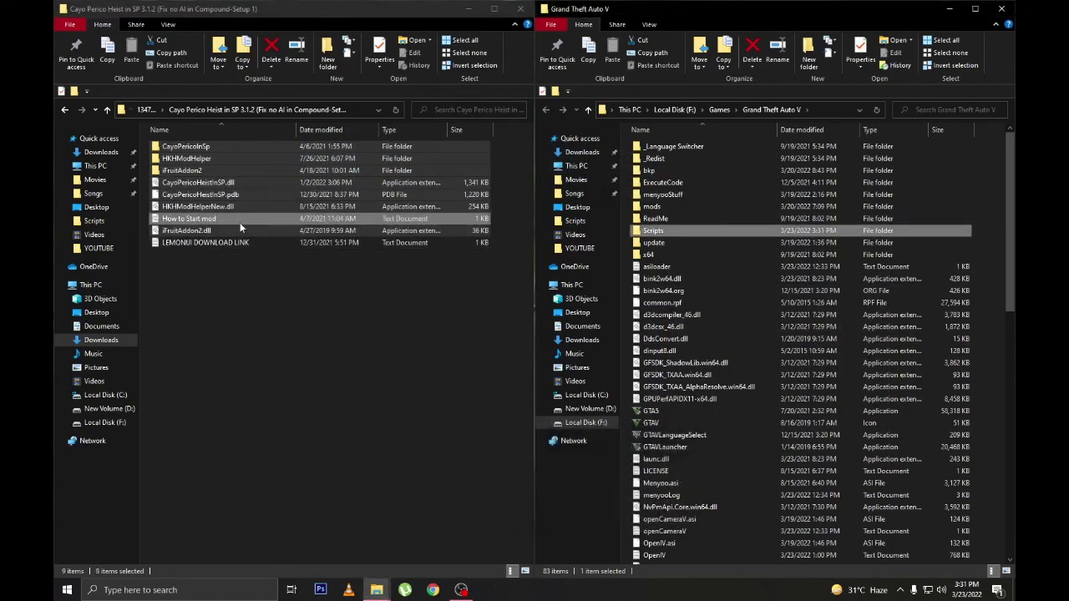
Open the game's Scripts folder and copy the same Cayo Perico items into it with Explorer, replacing the existing files.
double_click(653, 231)
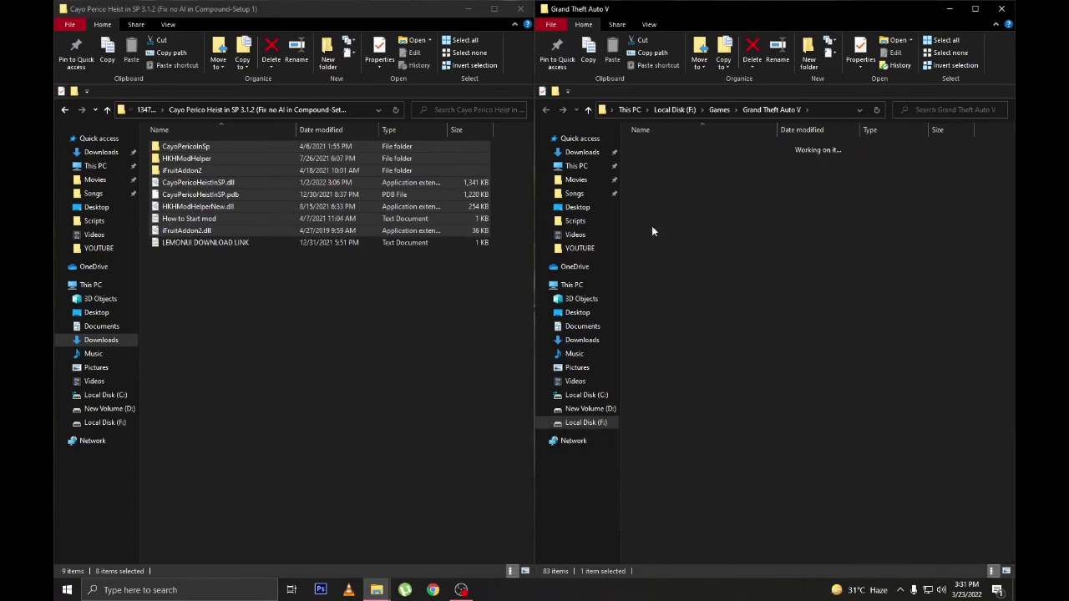
drag(205, 219, 764, 308)
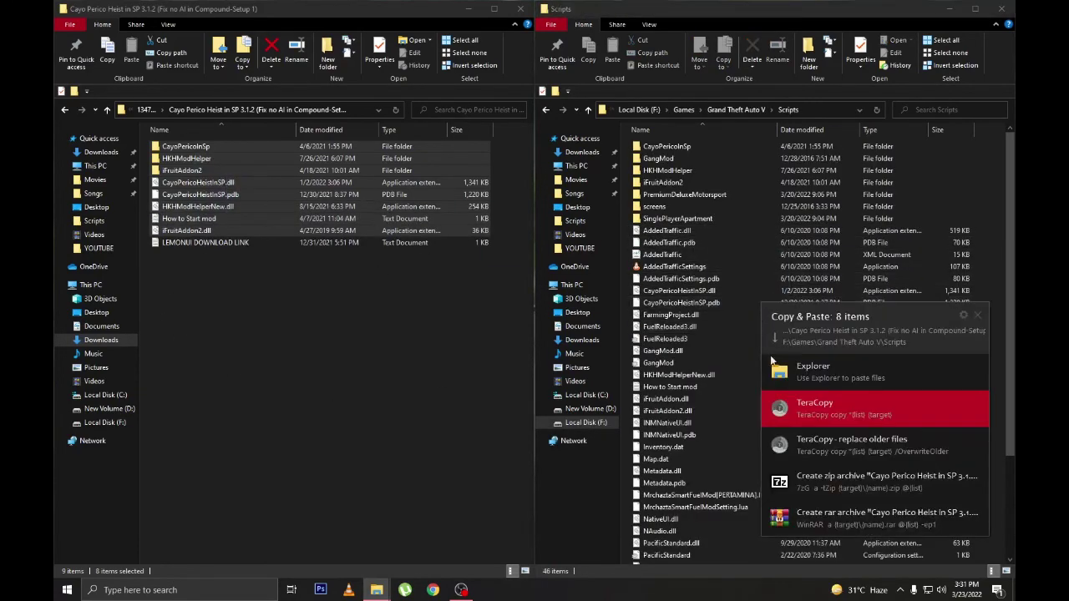
click(773, 366)
click(483, 205)
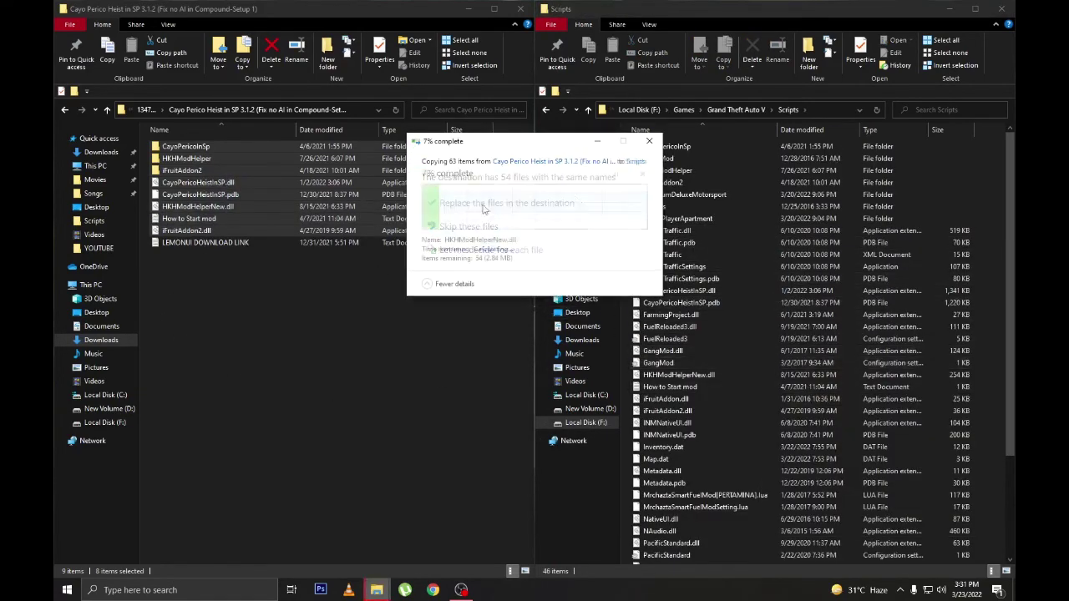
click(285, 334)
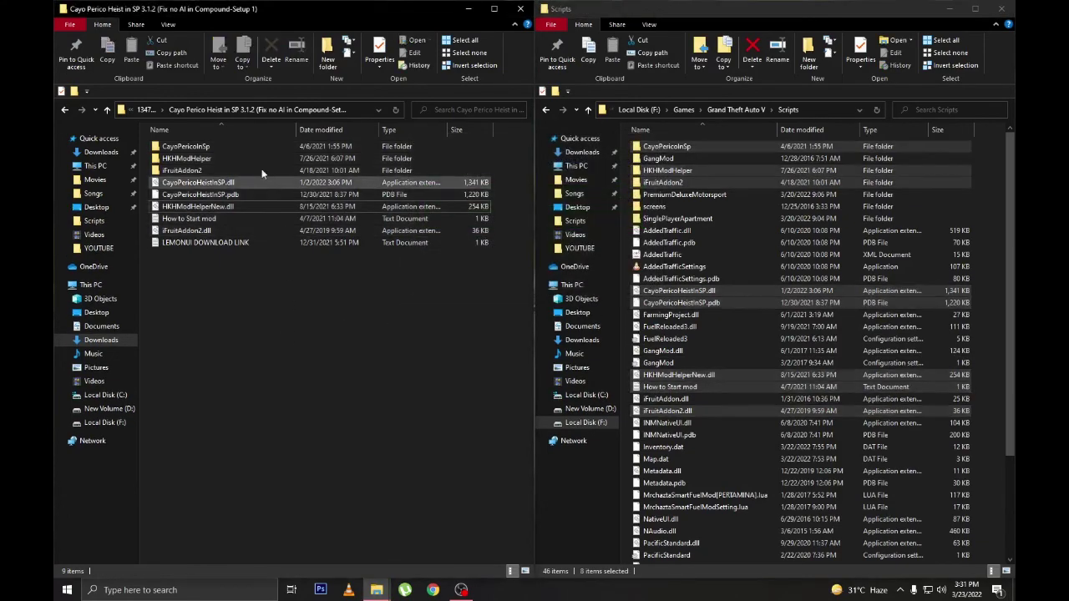
Copy the GitHub download URL for LemonUI from the LEMONUI DOWNLOAD LINK text file.
click(222, 247)
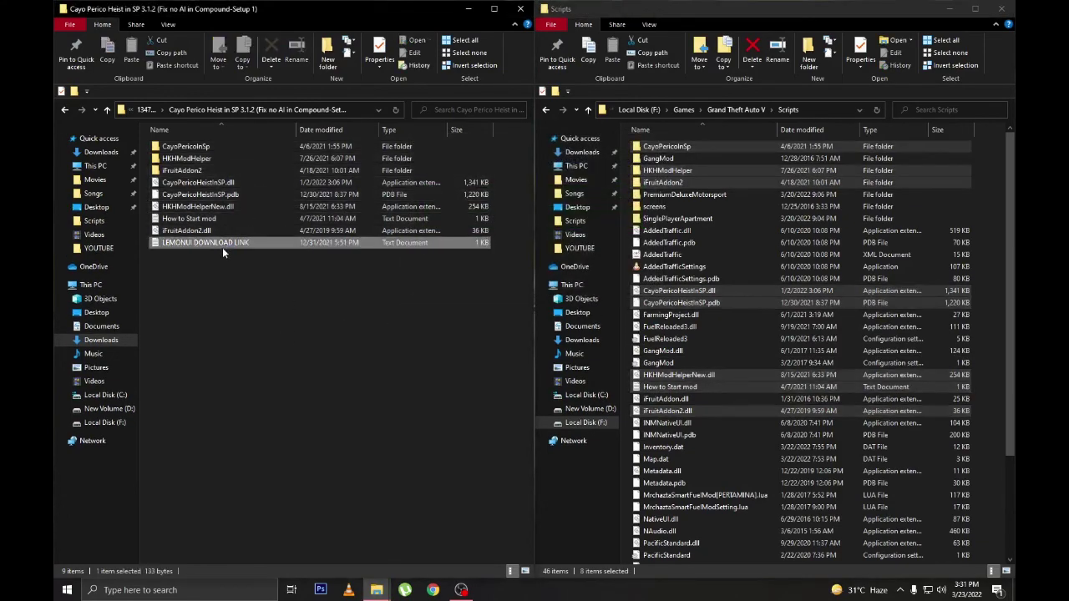
double_click(222, 247)
double_click(539, 53)
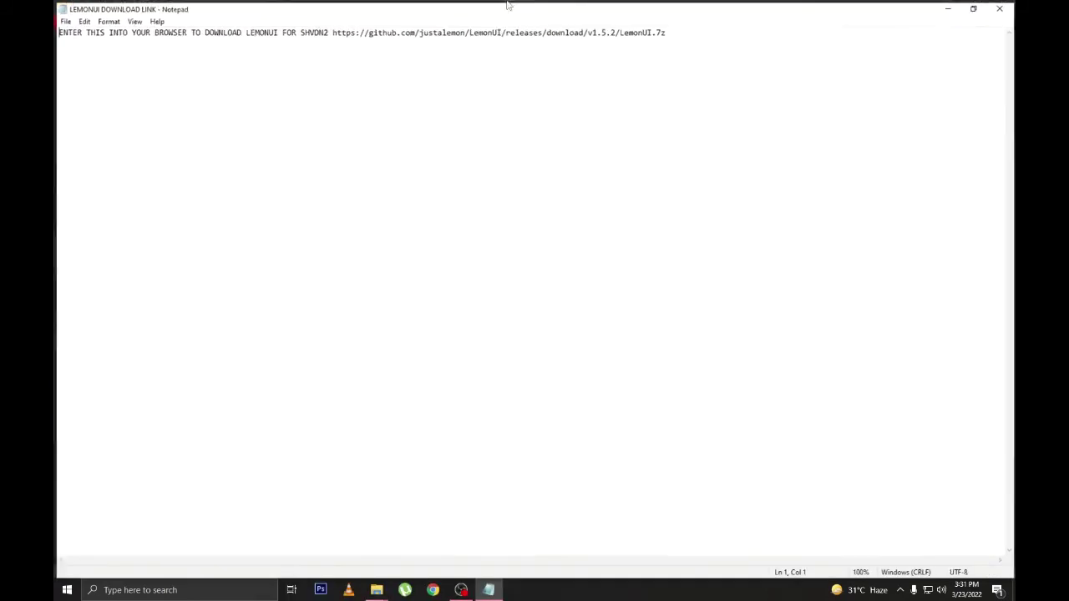
drag(728, 31, 411, 57)
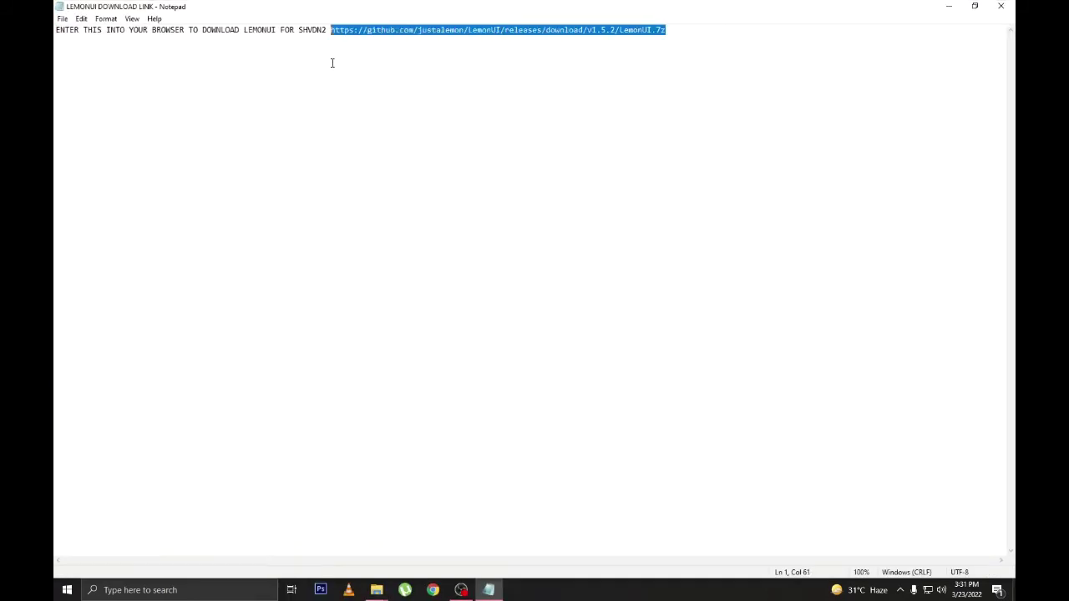
click(433, 590)
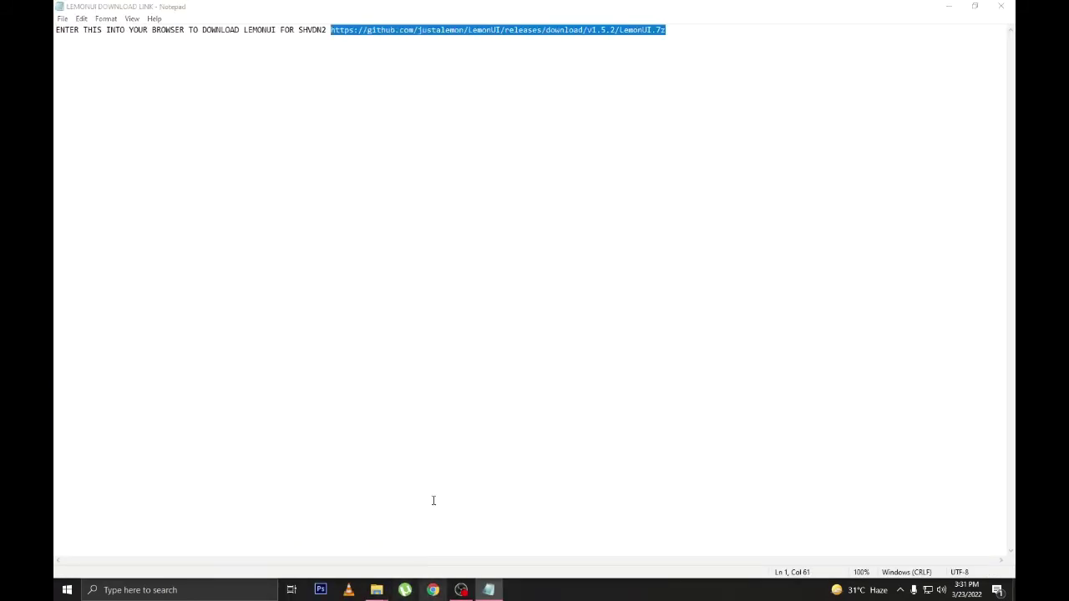
text(https://github.com/justalemon/LemonUI/releases/download/v1.5.2/LemonUI.7z)
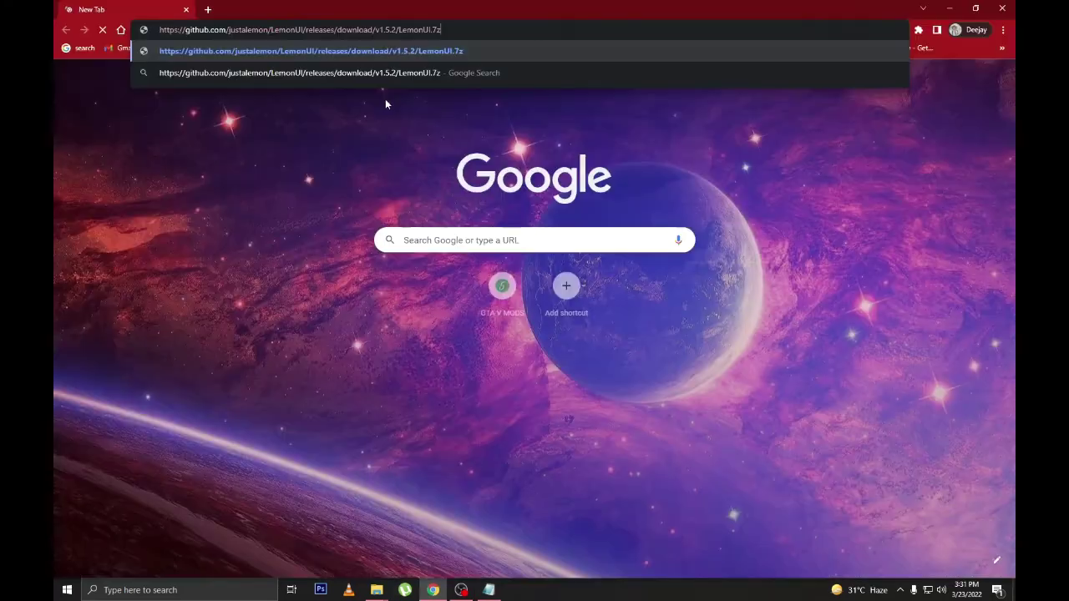
key(Return)
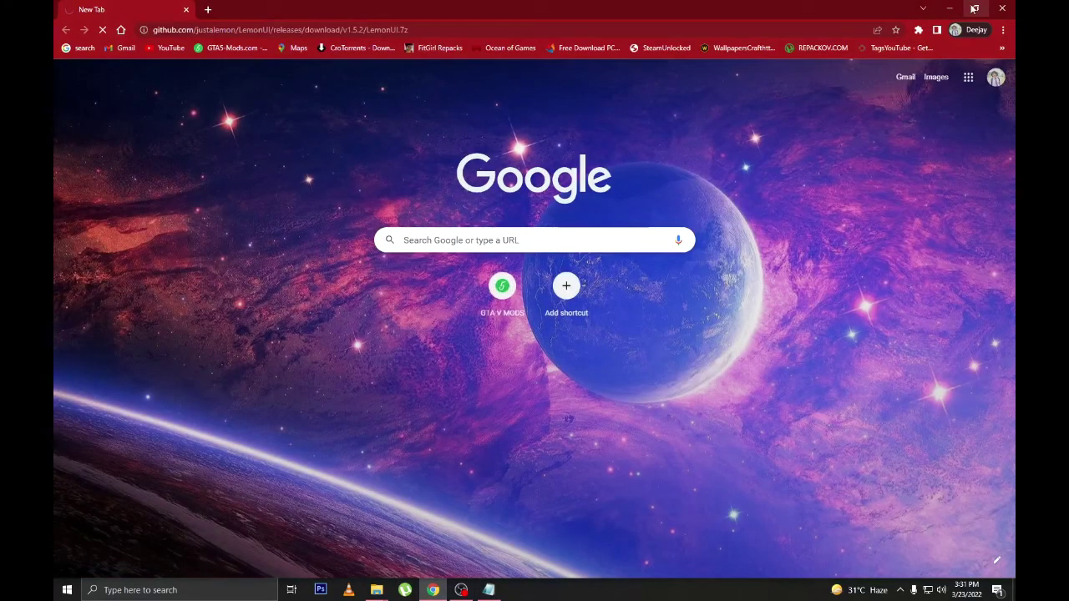
click(948, 9)
click(949, 7)
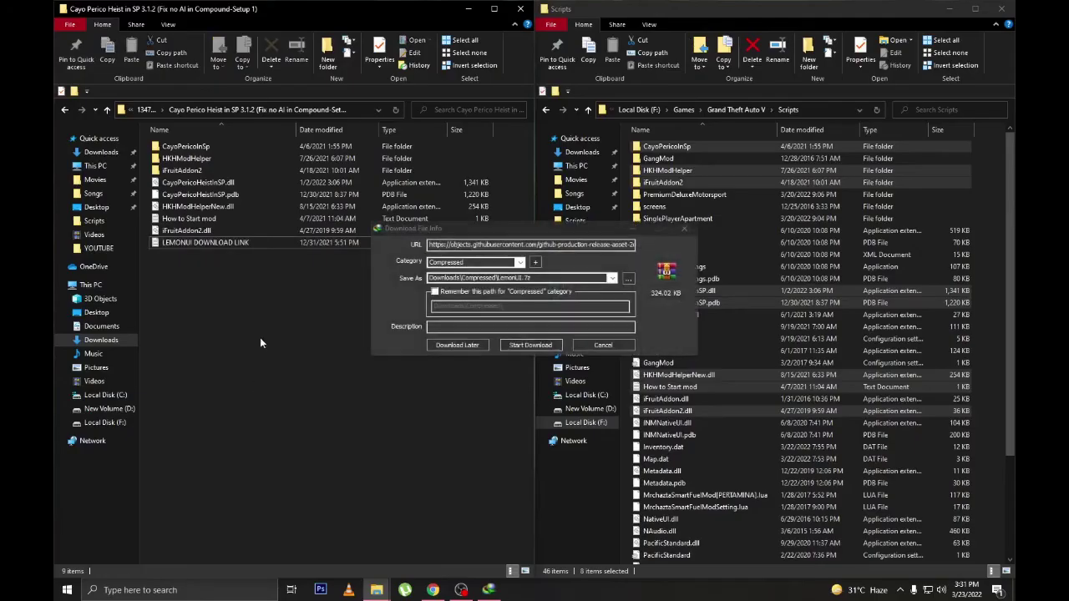
click(532, 345)
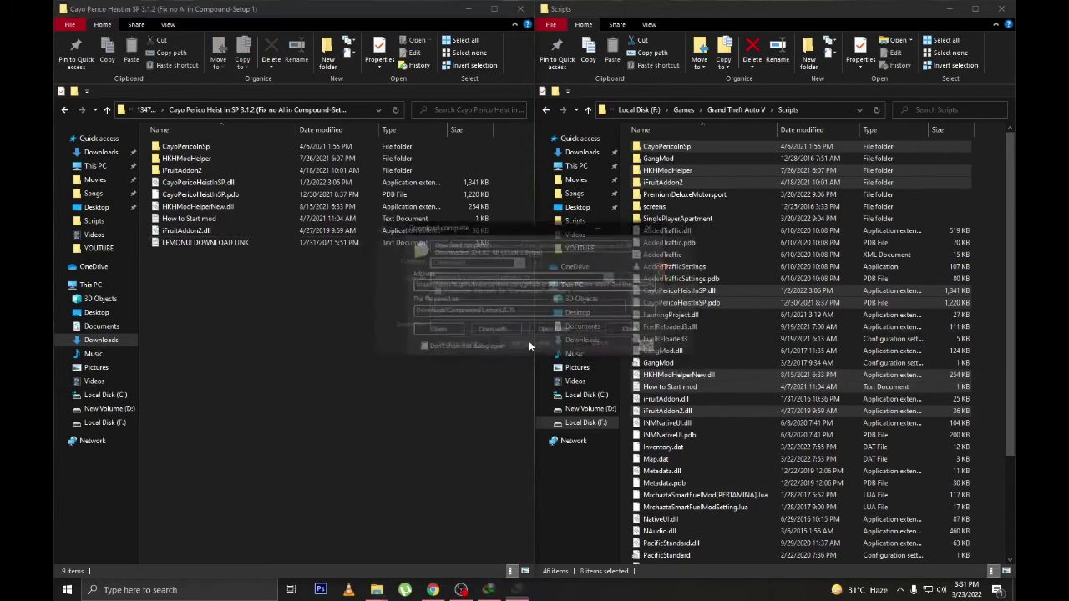
click(633, 330)
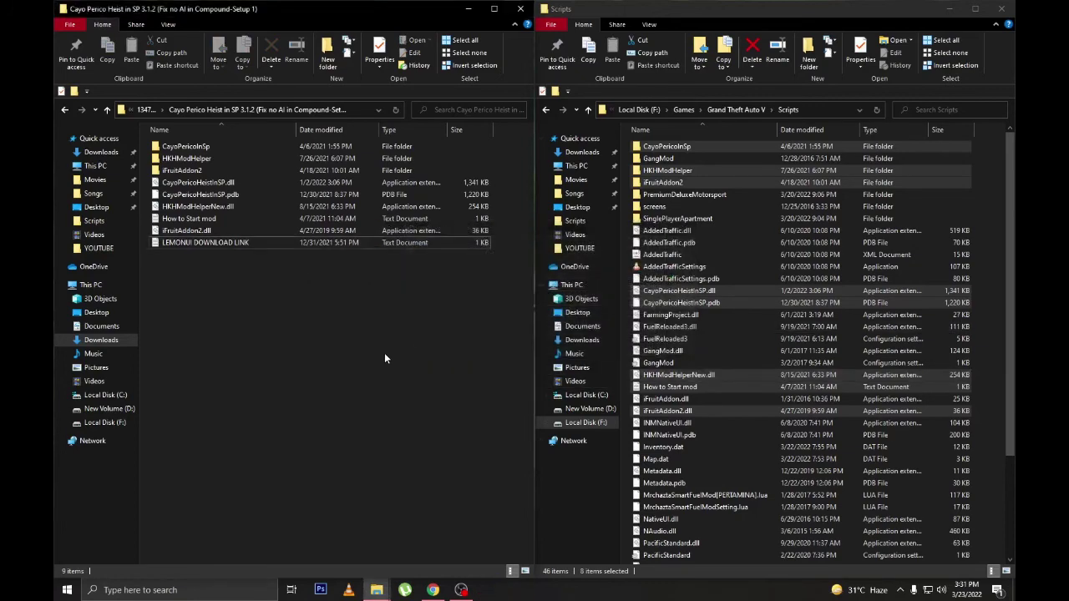
Move the LEMONUI DOWNLOAD LINK text file from the inner Cayo Perico folder to the Compressed folder with TeraCopy.
click(298, 242)
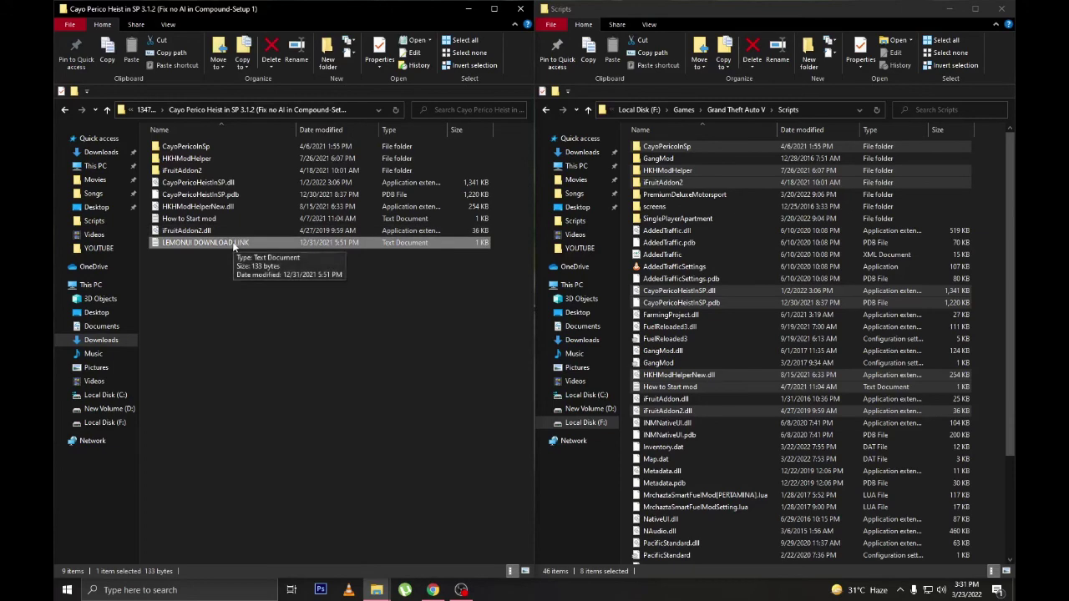
key(alt+Left)
key(alt+Left)
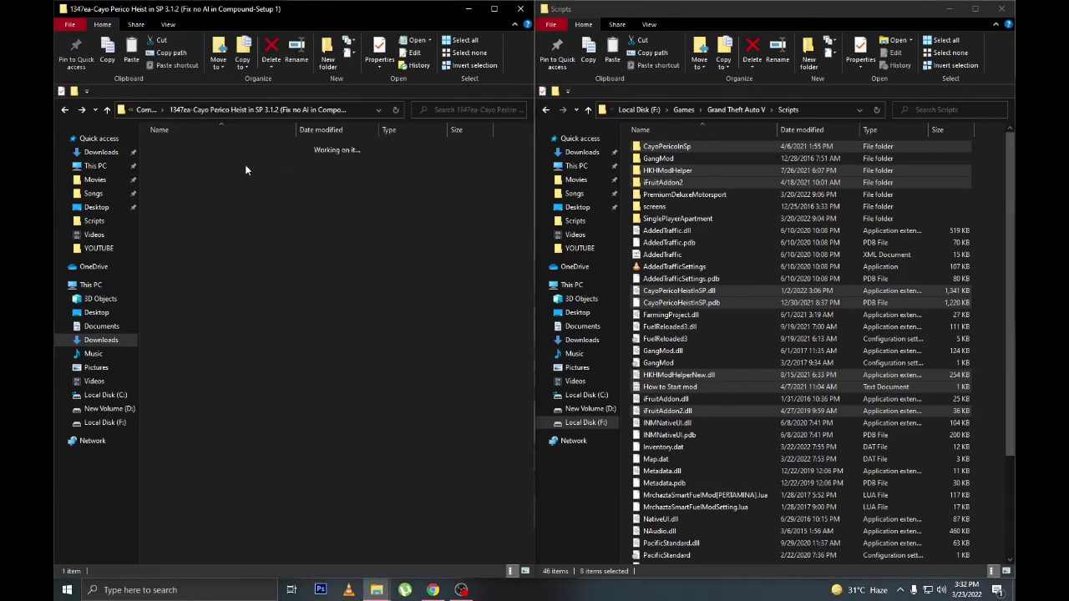
click(298, 301)
right_click(255, 252)
click(296, 331)
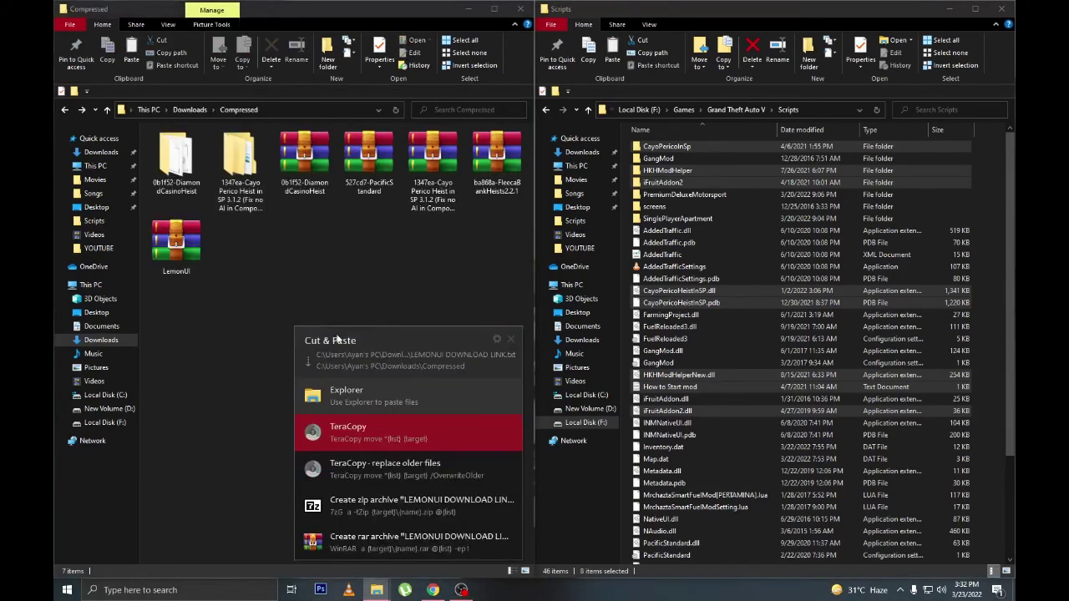
click(347, 432)
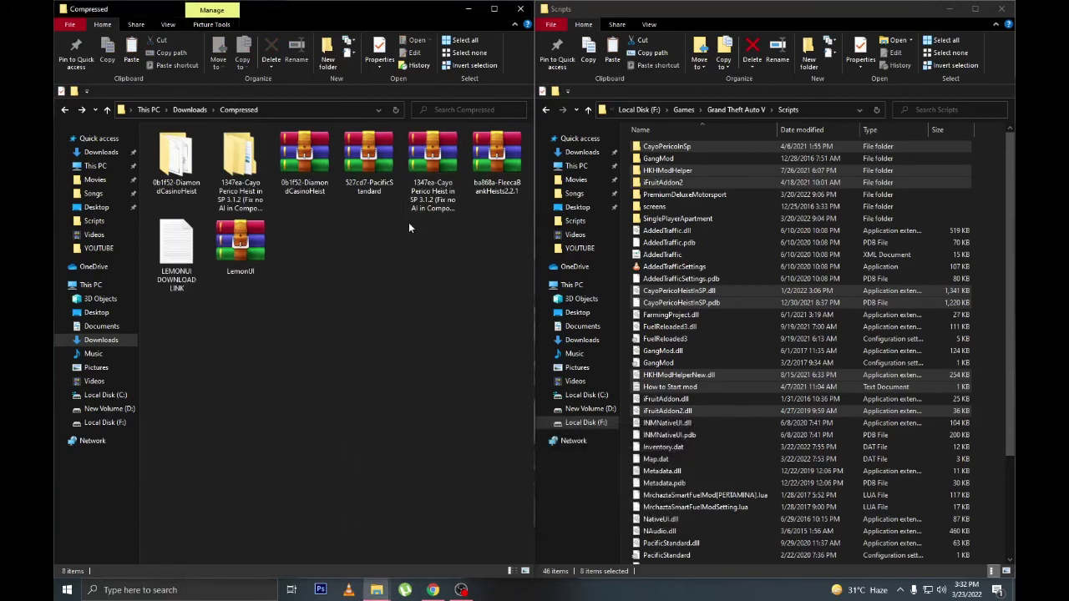
Delete the extracted Cayo Perico Heist folder and the four heist mod archives from the Compressed folder.
drag(504, 213, 248, 175)
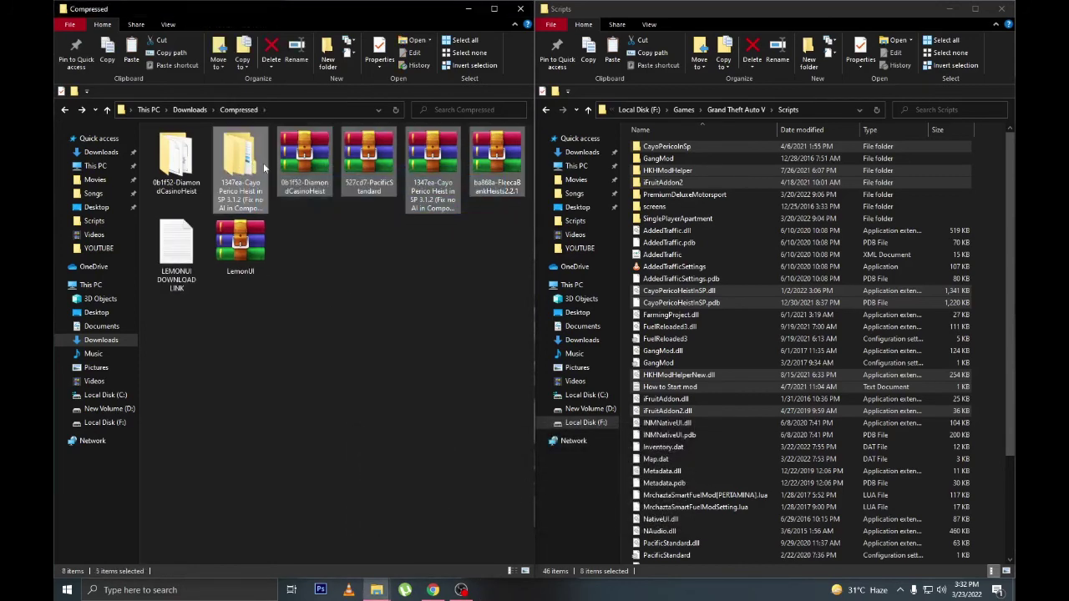
key(Delete)
Check the readme in the 0b1f52-DiamondCasinoHeist folder and copy the DiamondCasinoHeist .dll, configuration and .pdb files into Scripts with Explorer.
double_click(191, 155)
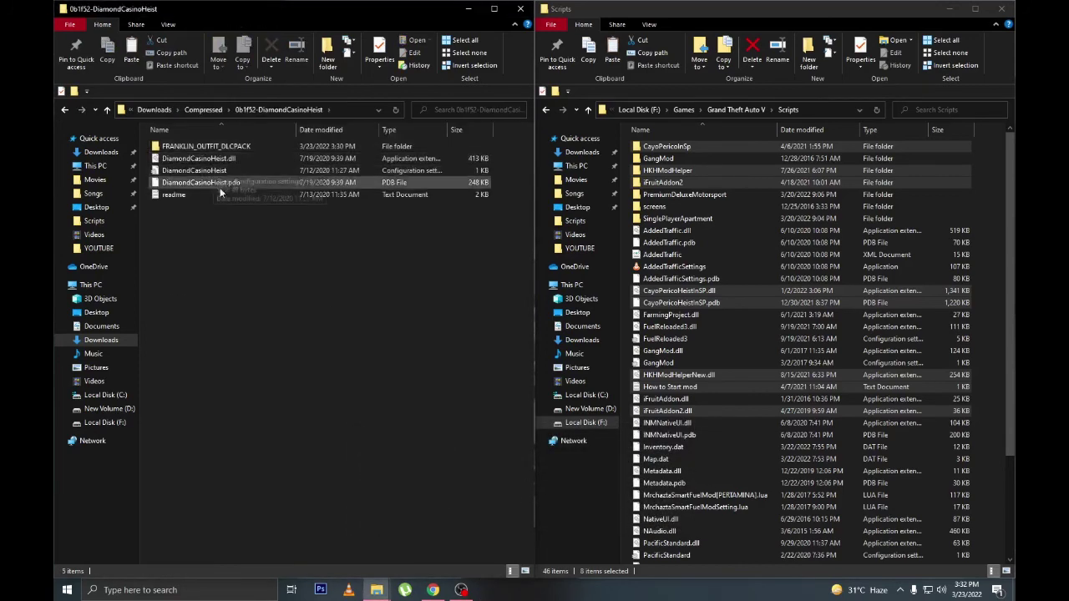
double_click(219, 193)
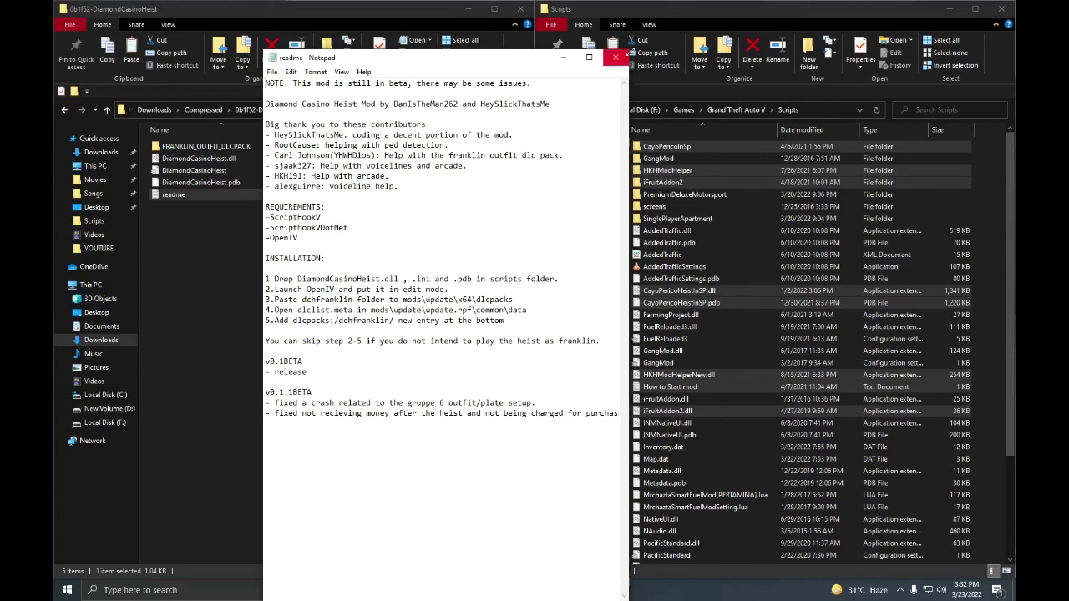
click(616, 58)
click(251, 182)
ctrl+click(257, 169)
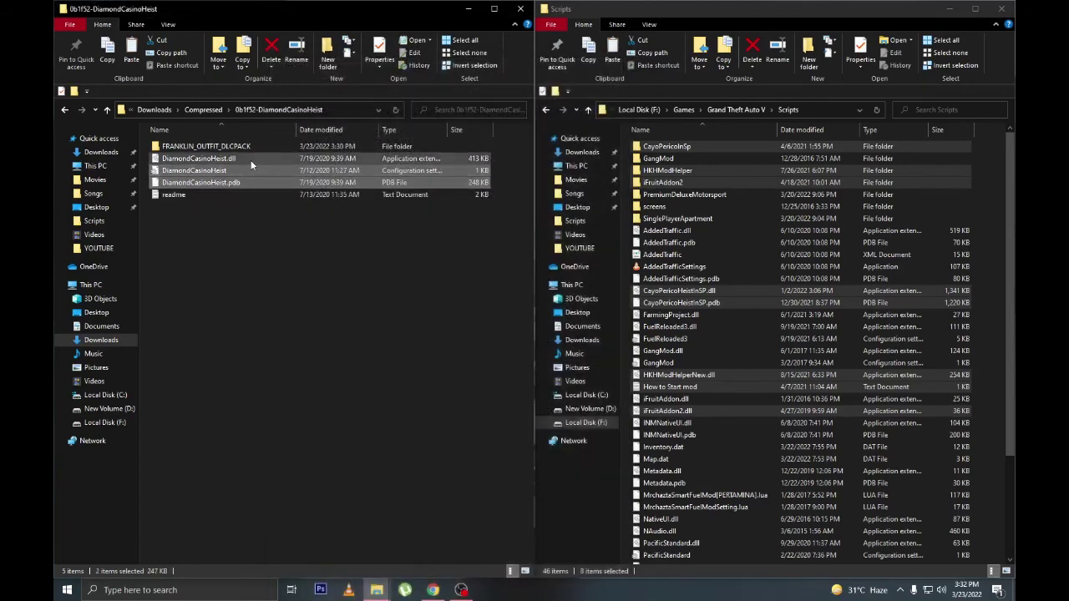
ctrl+click(248, 161)
drag(247, 162, 627, 218)
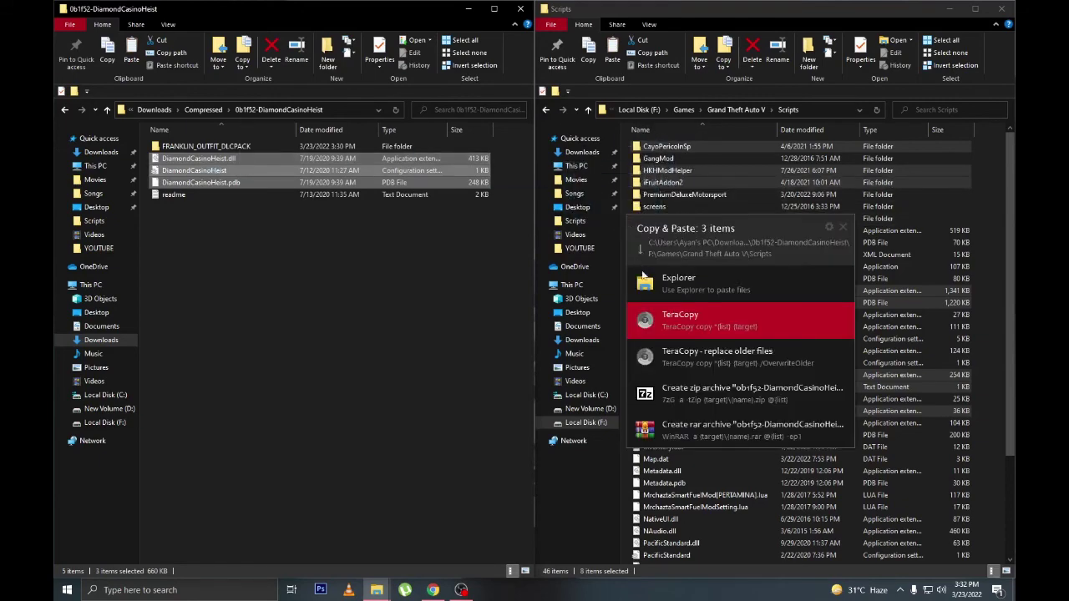
click(653, 288)
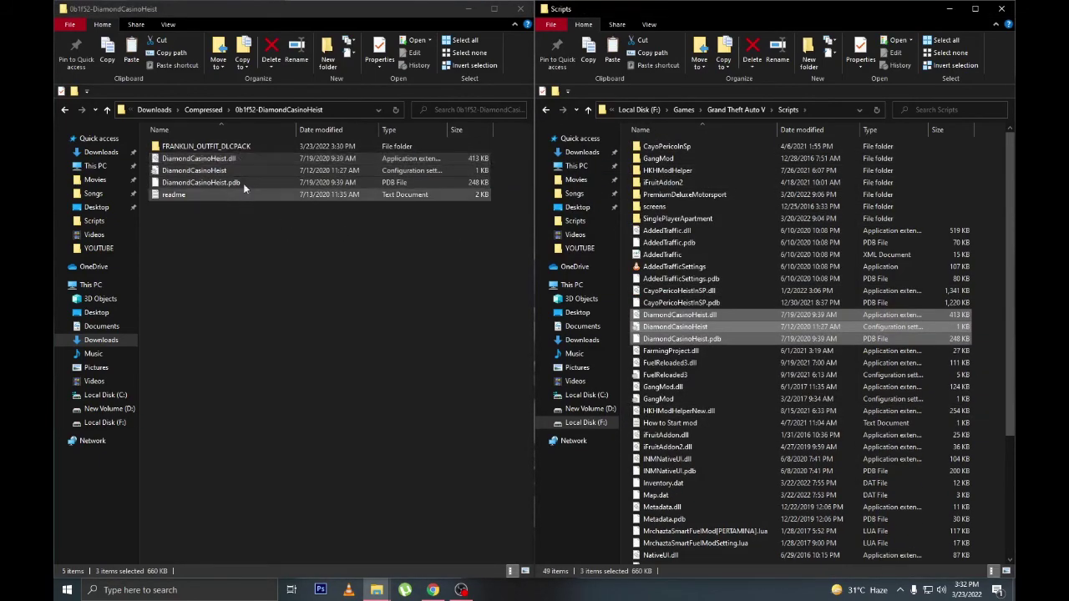
Examine the FRANKLIN_OUTFIT_DLCPACK folder's contents and read the installation steps in the HOW TO INSTALL DLC text file.
double_click(239, 146)
double_click(238, 146)
key(alt+Left)
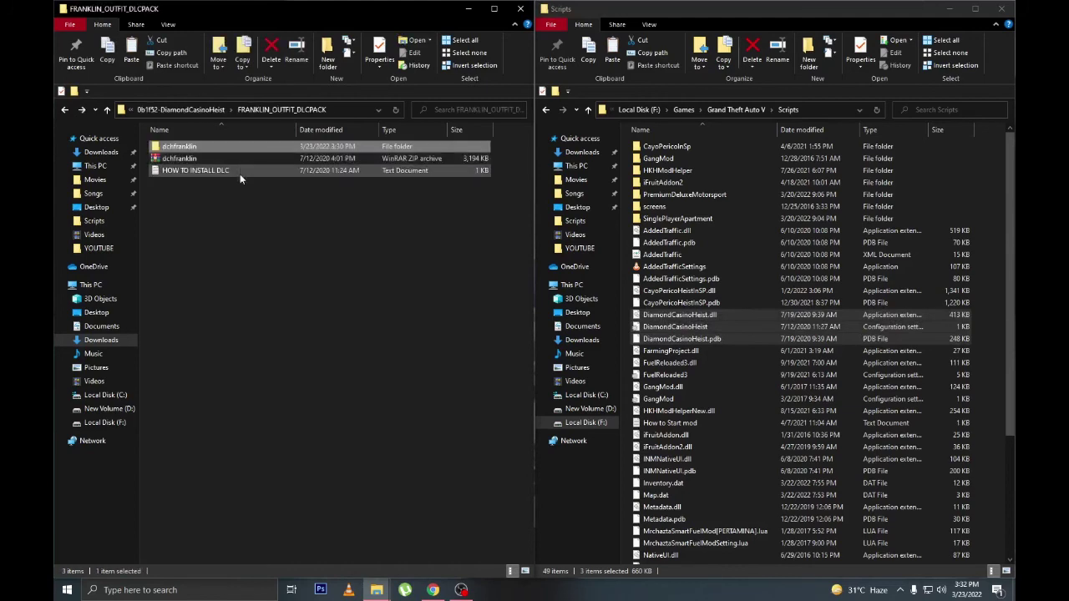
click(233, 172)
click(225, 158)
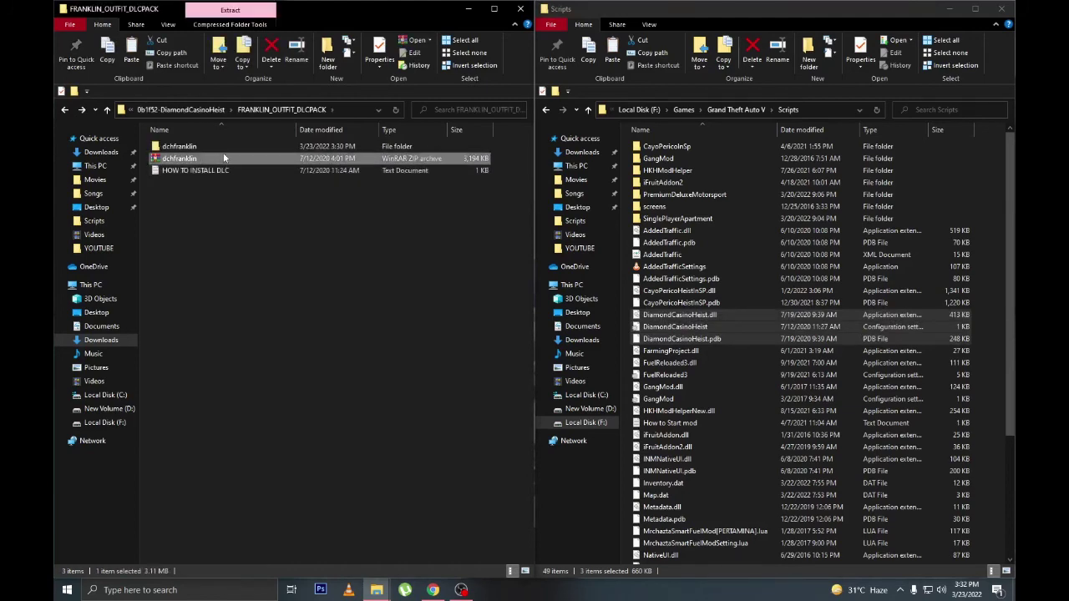
double_click(223, 148)
key(alt+Left)
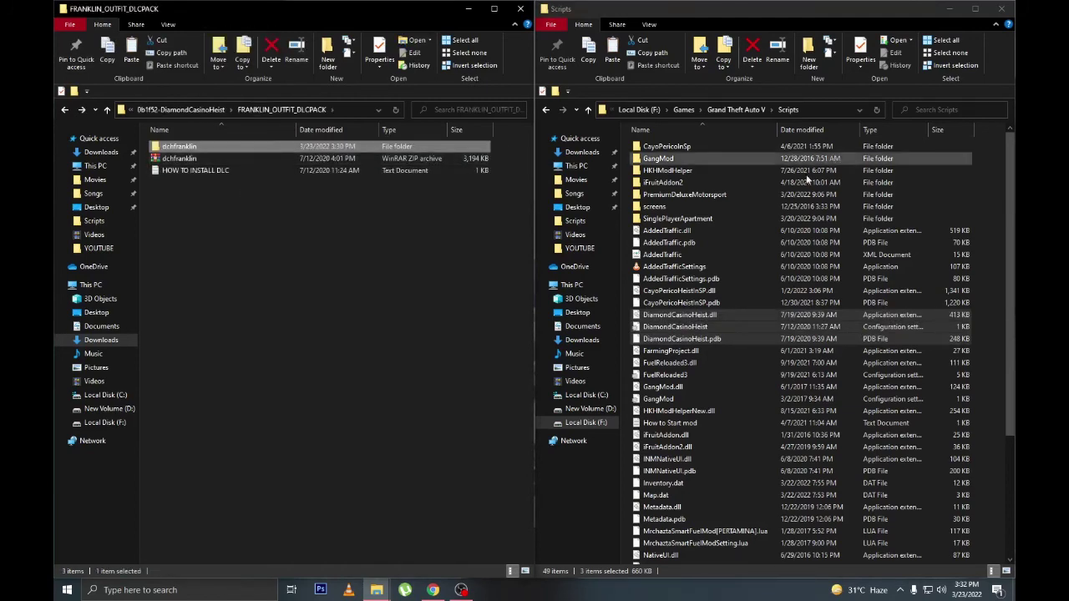
click(341, 240)
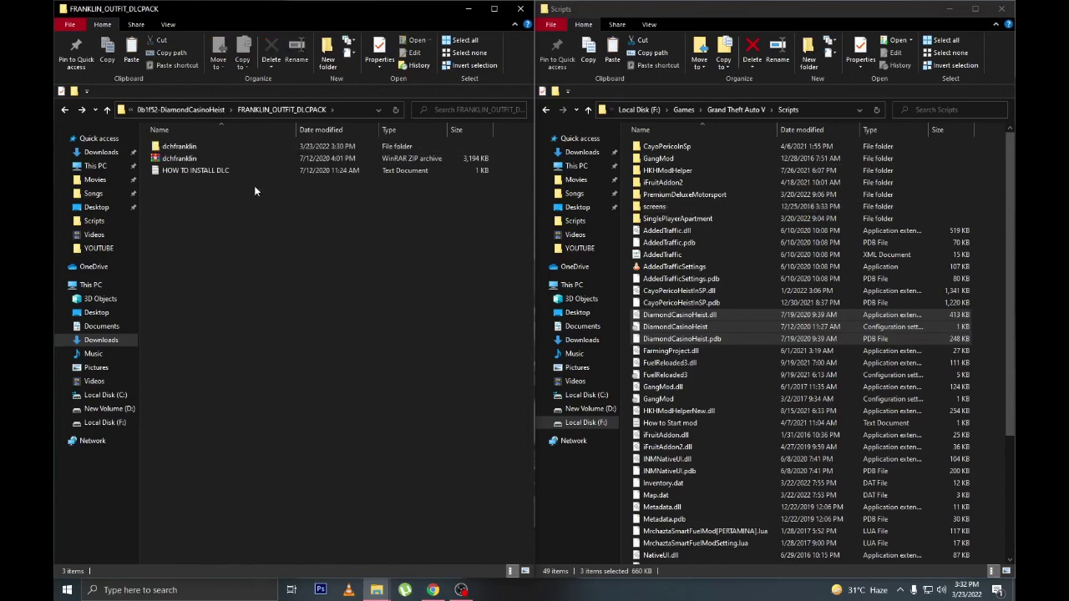
click(218, 159)
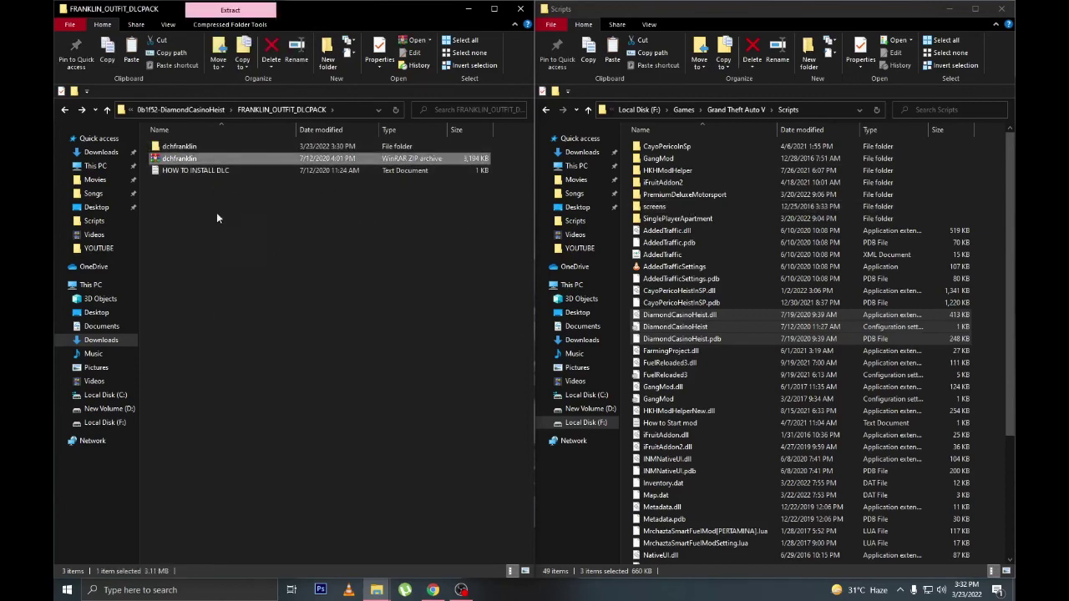
double_click(213, 170)
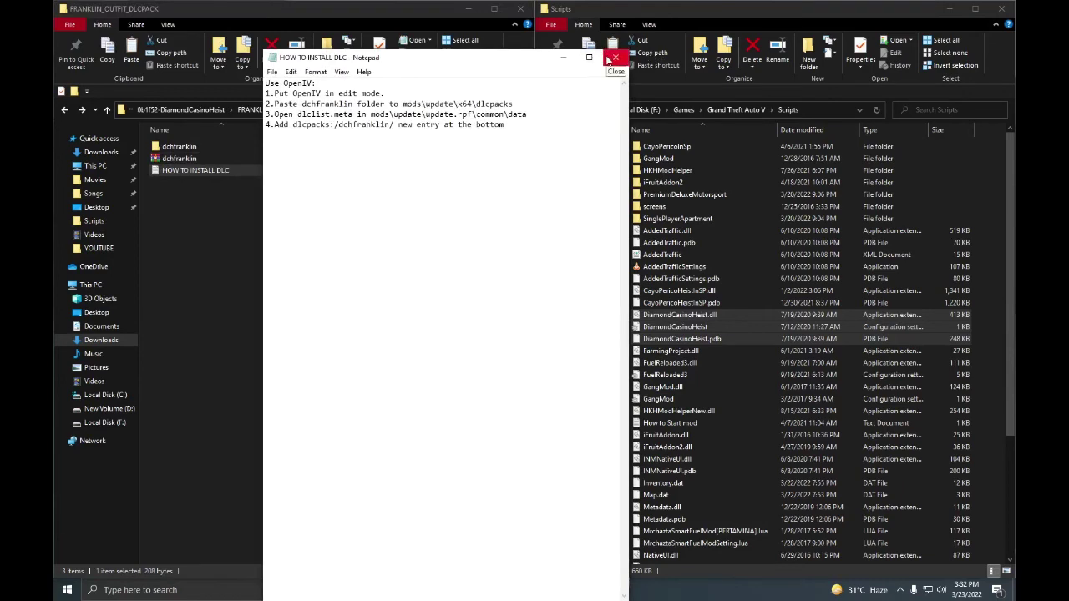
click(614, 57)
click(509, 202)
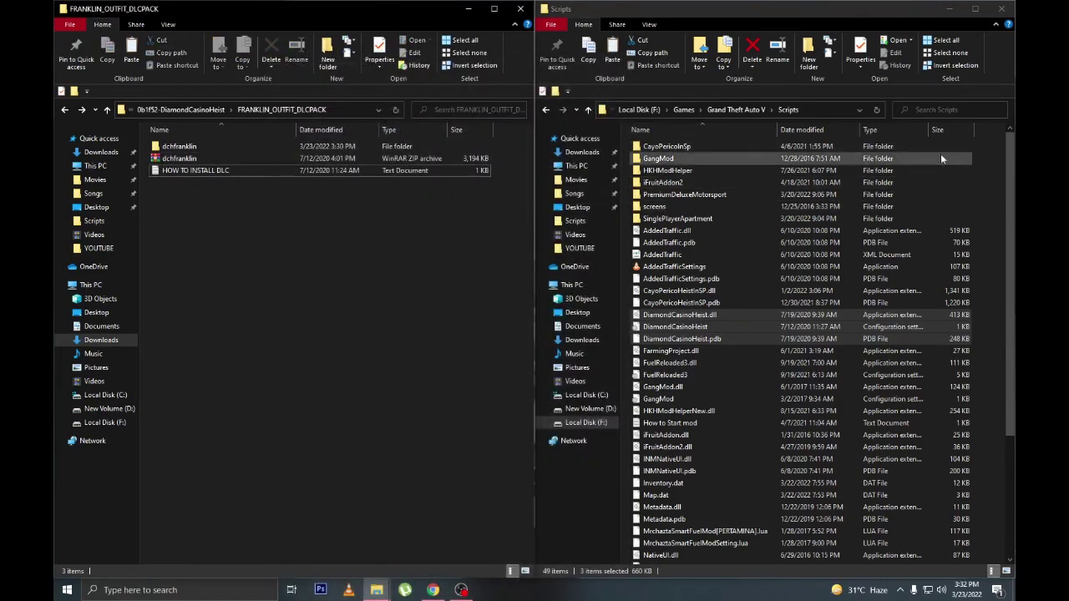
Copy the dchfranklin folder into mods\update\x64\dlcpacks inside the Grand Theft Auto V folder.
click(1002, 152)
click(736, 110)
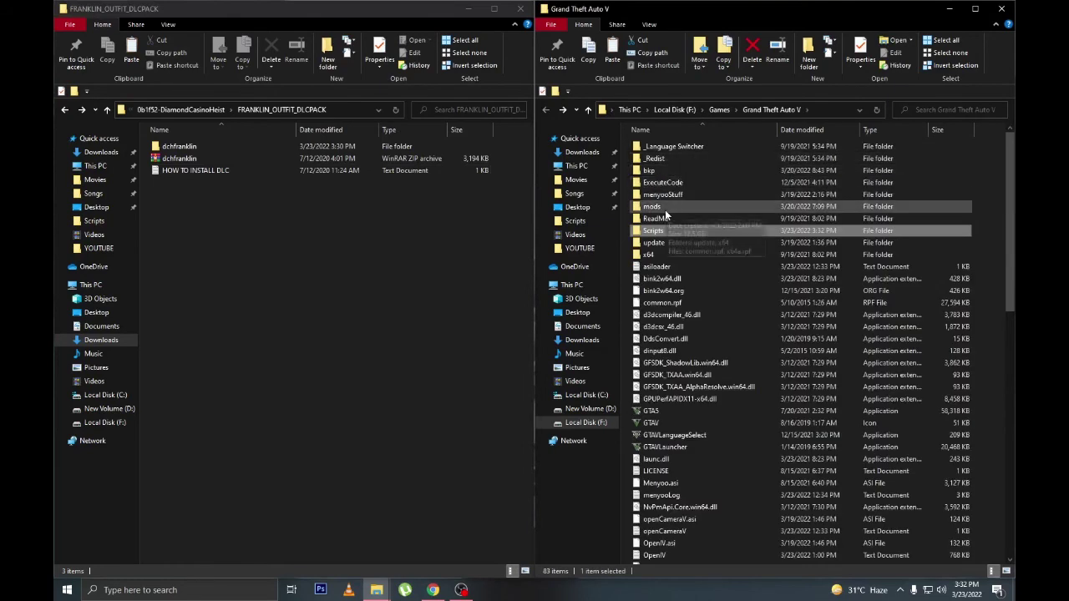
double_click(665, 208)
double_click(675, 146)
double_click(676, 146)
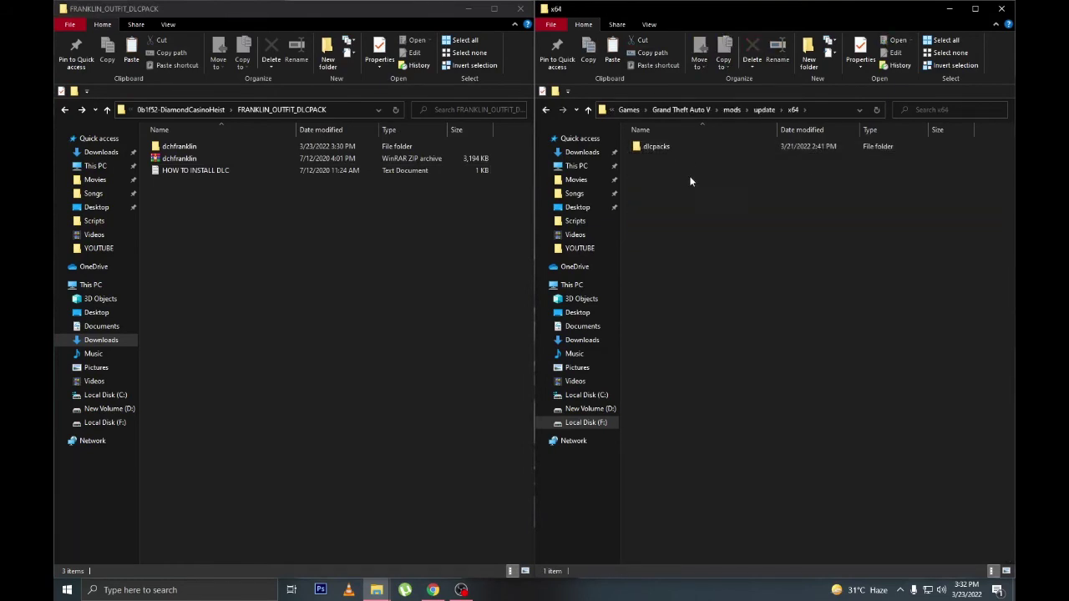
double_click(685, 149)
drag(178, 147, 740, 412)
click(823, 443)
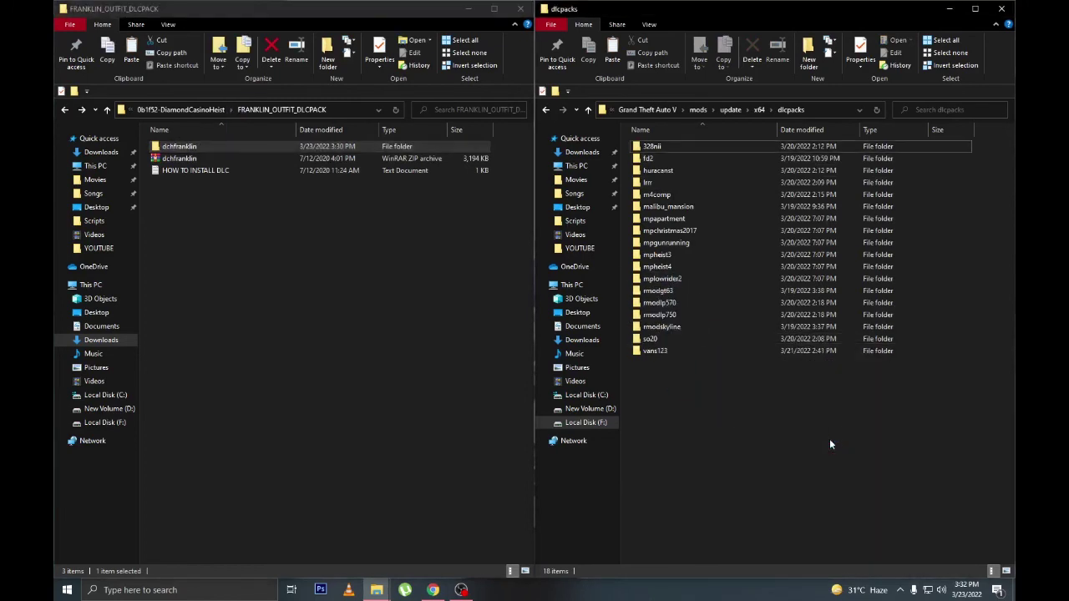
Select dchfranklin in the HOW TO INSTALL DLC text and launch OpenIV for Grand Theft Auto V on Windows, placed beside the DLC pack folder window.
double_click(234, 171)
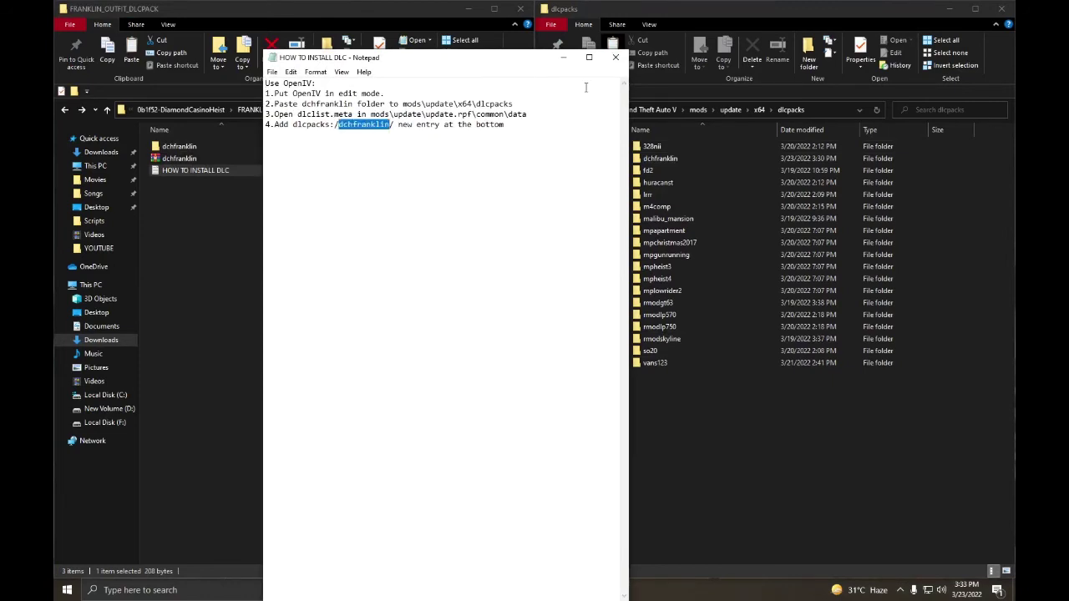
click(564, 59)
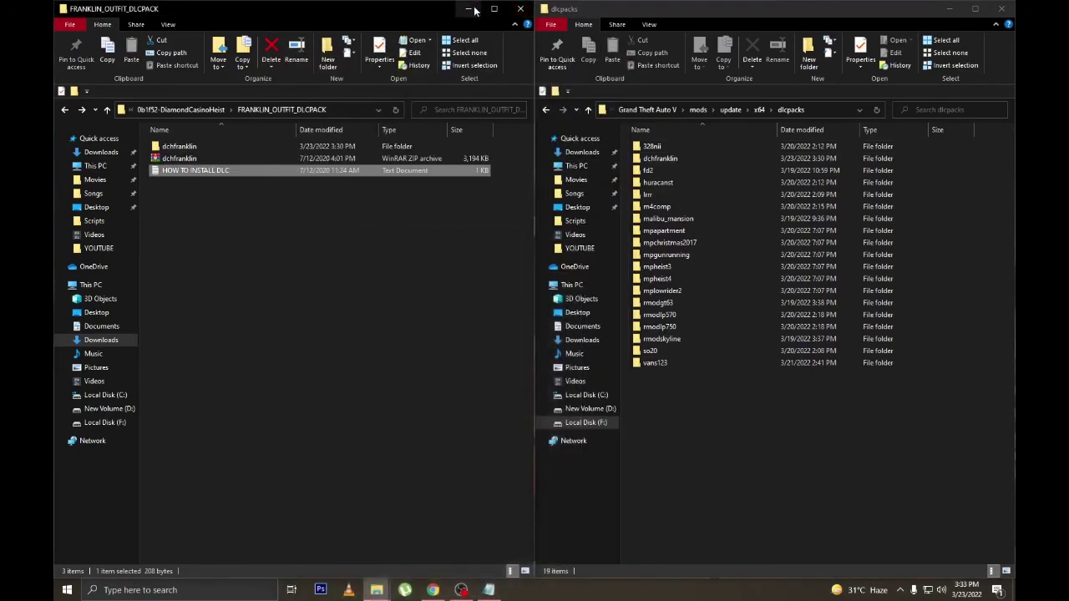
click(949, 8)
click(907, 472)
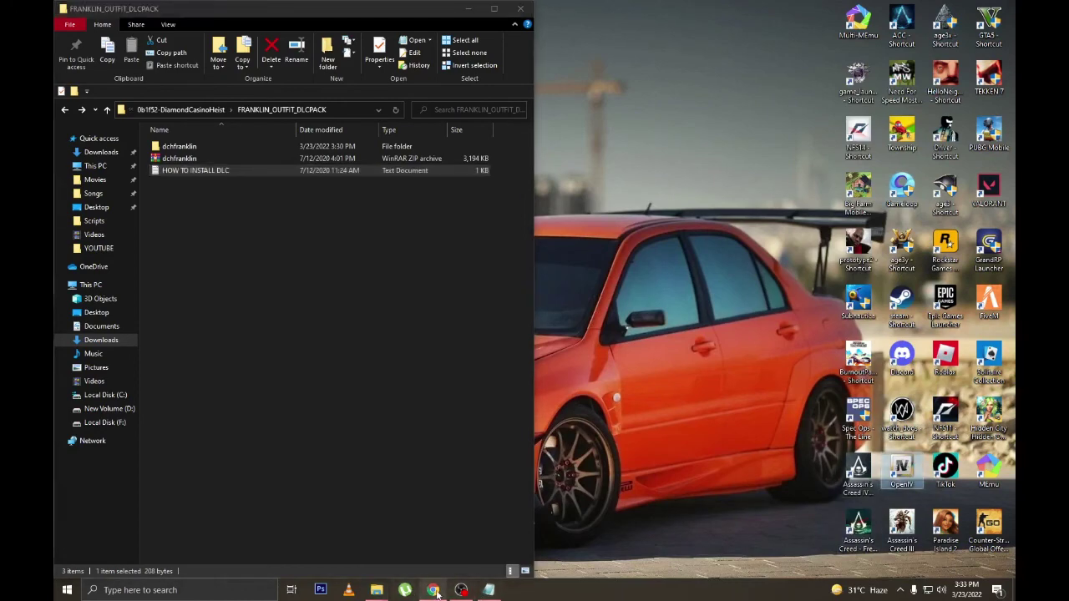
click(476, 311)
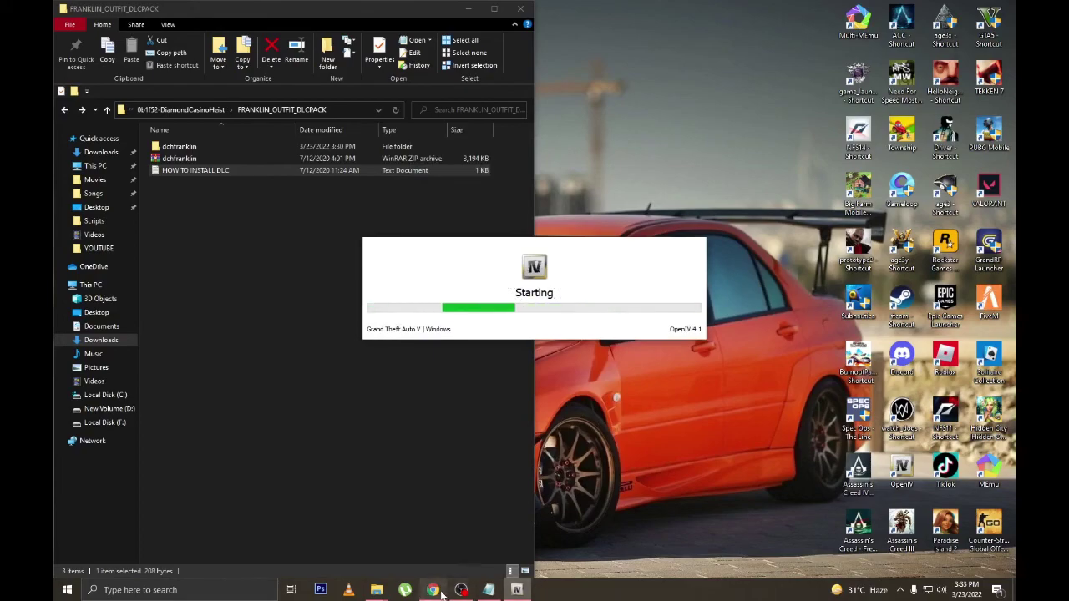
mouse_move(377, 590)
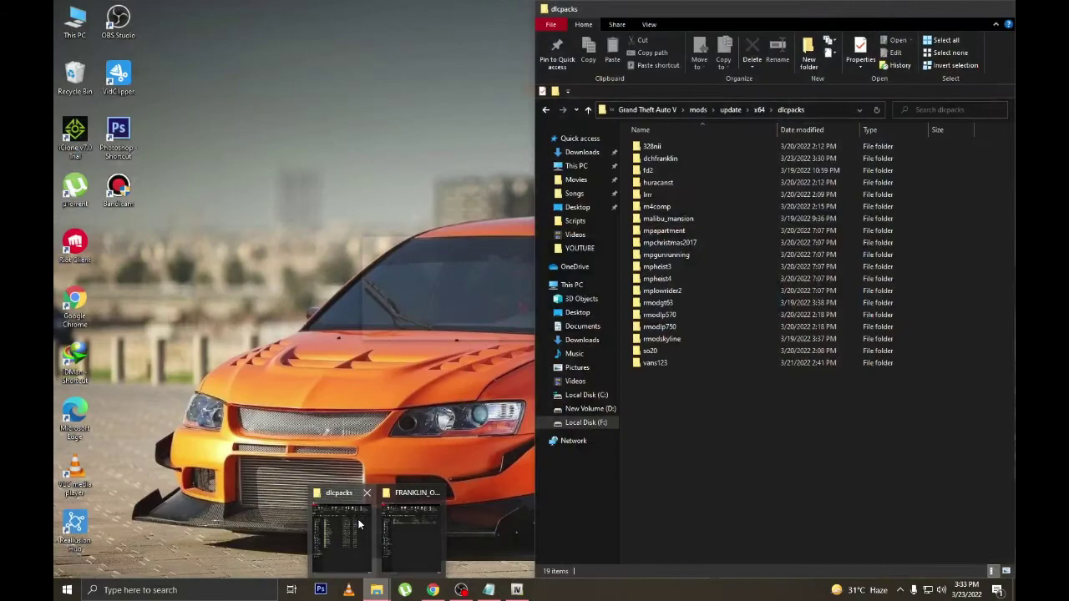
click(358, 519)
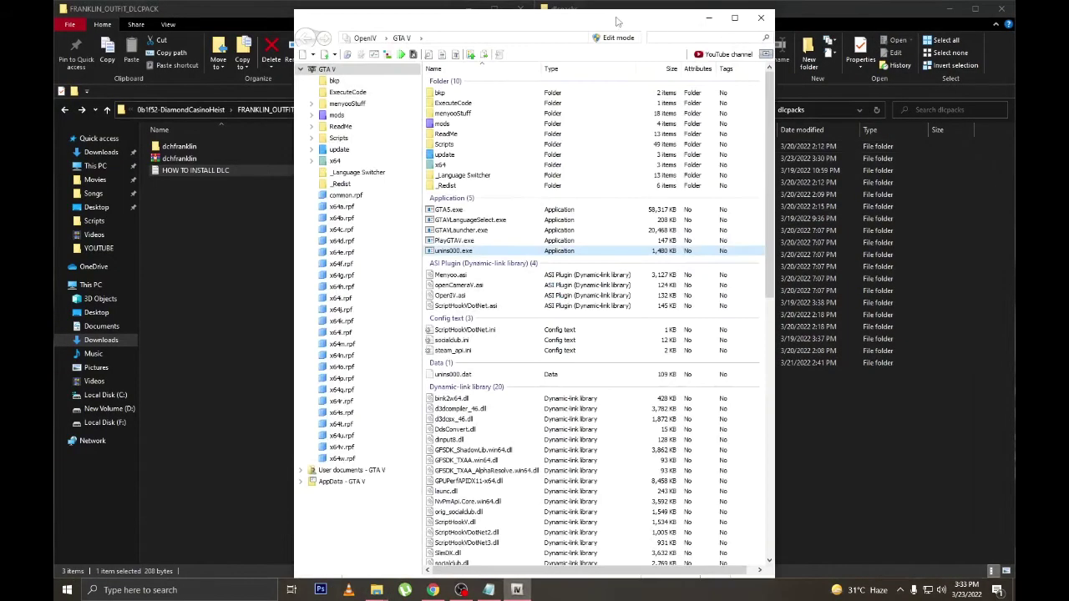
drag(618, 22, 1014, 25)
Browse in OpenIV to the mods\update\update.rpf\common\data folder.
double_click(732, 113)
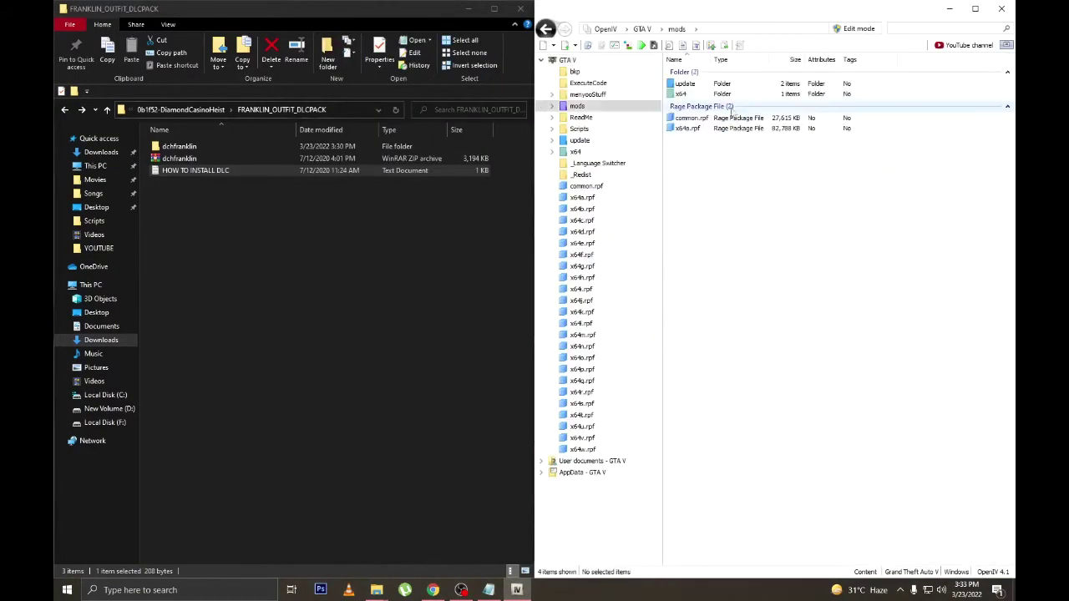
double_click(707, 84)
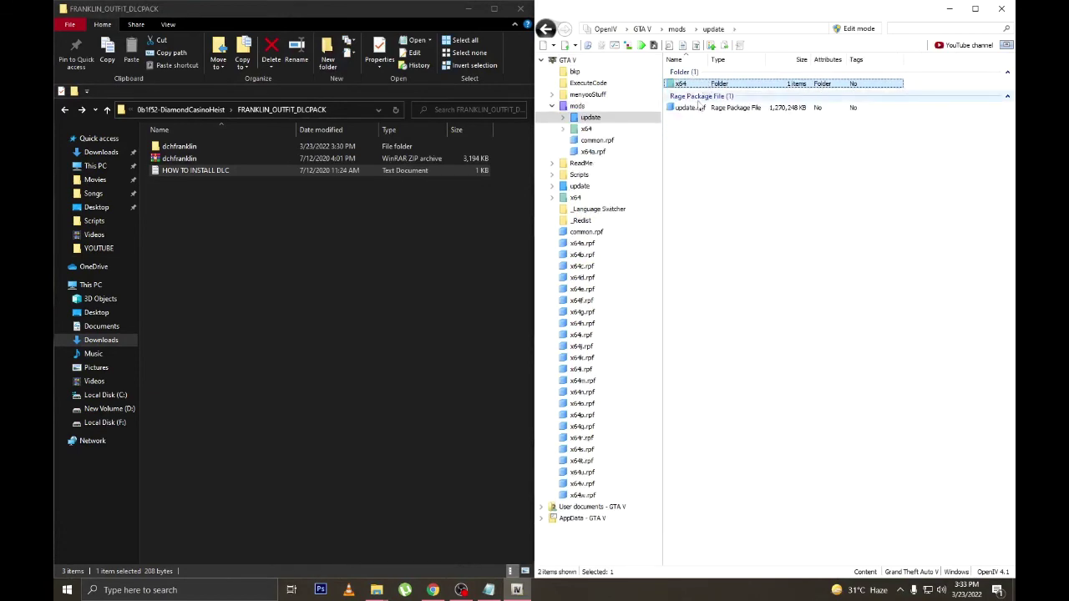
double_click(690, 105)
double_click(686, 83)
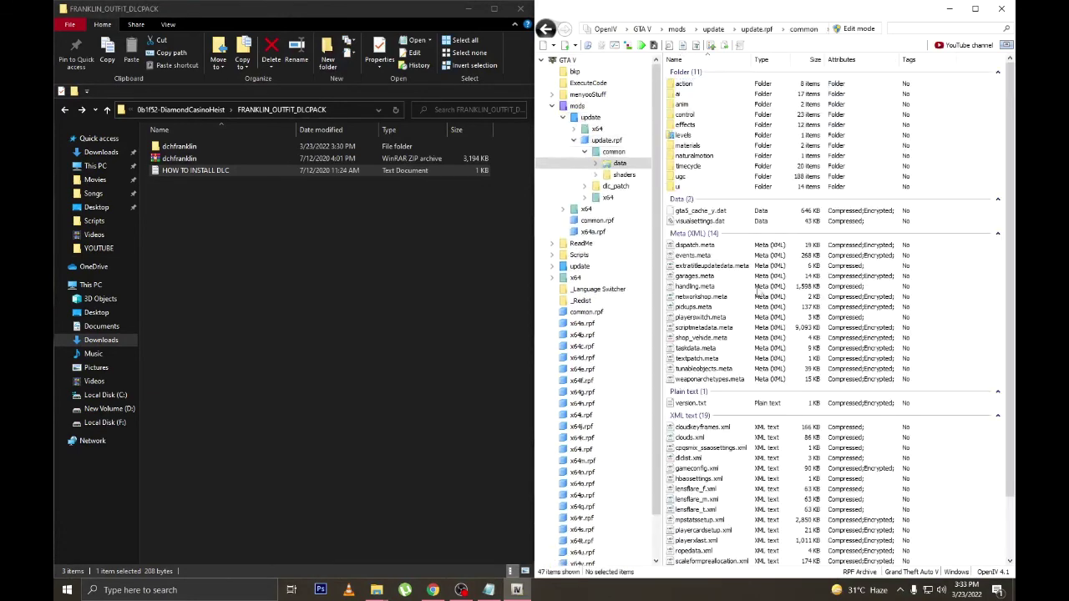
Turn on edit mode for the archive and open dlclist.xml for editing in the OpenIV text editor.
right_click(692, 437)
click(687, 457)
right_click(686, 458)
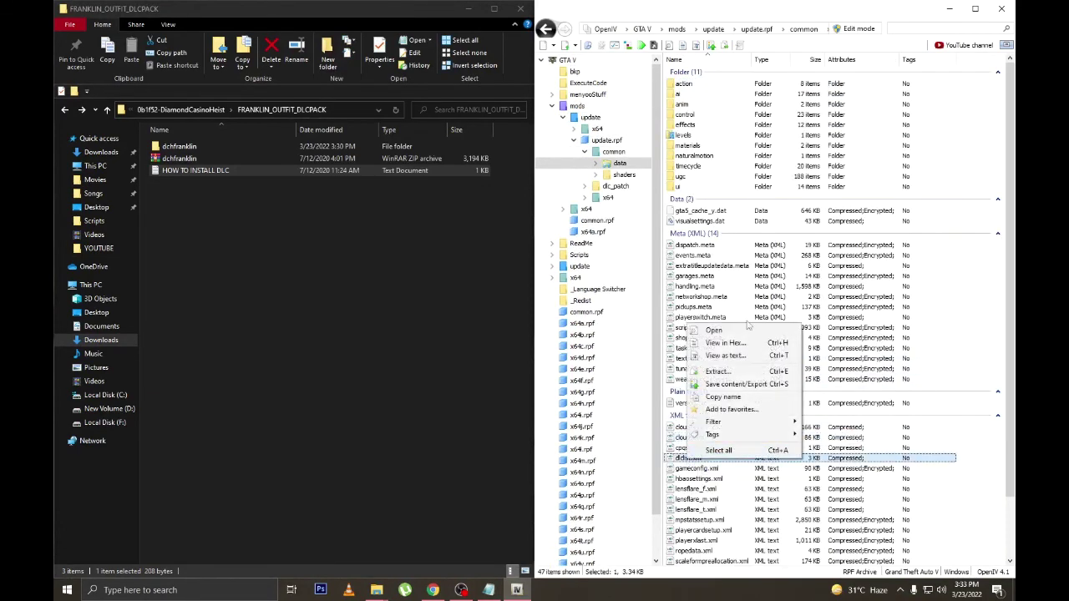
click(859, 29)
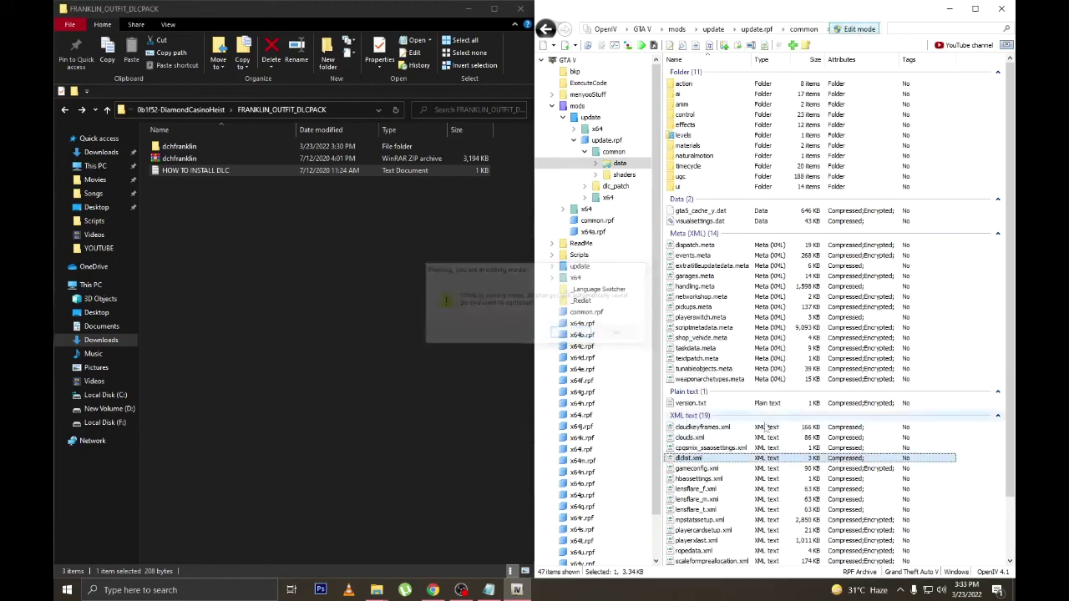
right_click(715, 458)
click(740, 294)
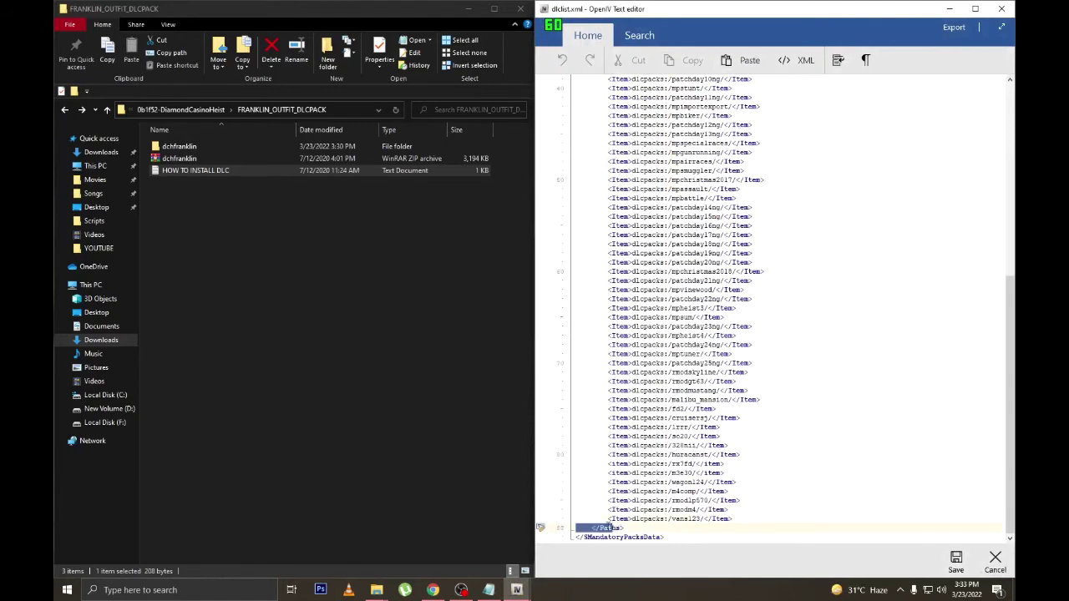
Add the entry <Item>dlcpacks:/dchfranklin/</Item> below the vans123 line by duplicating that line and replacing its pack name, and save dlclist.xml.
drag(616, 528, 610, 519)
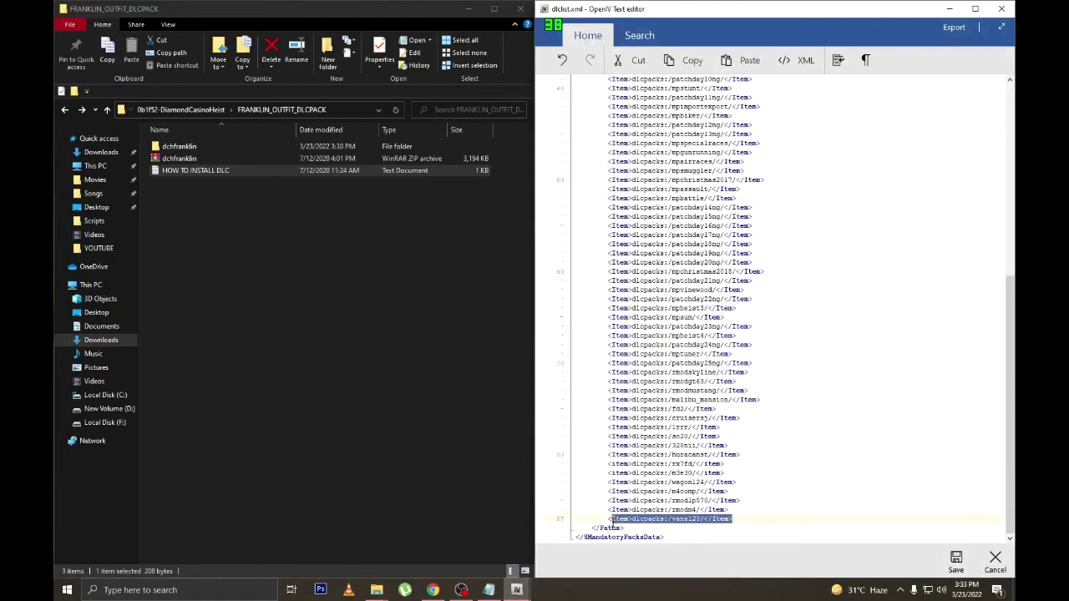
click(741, 523)
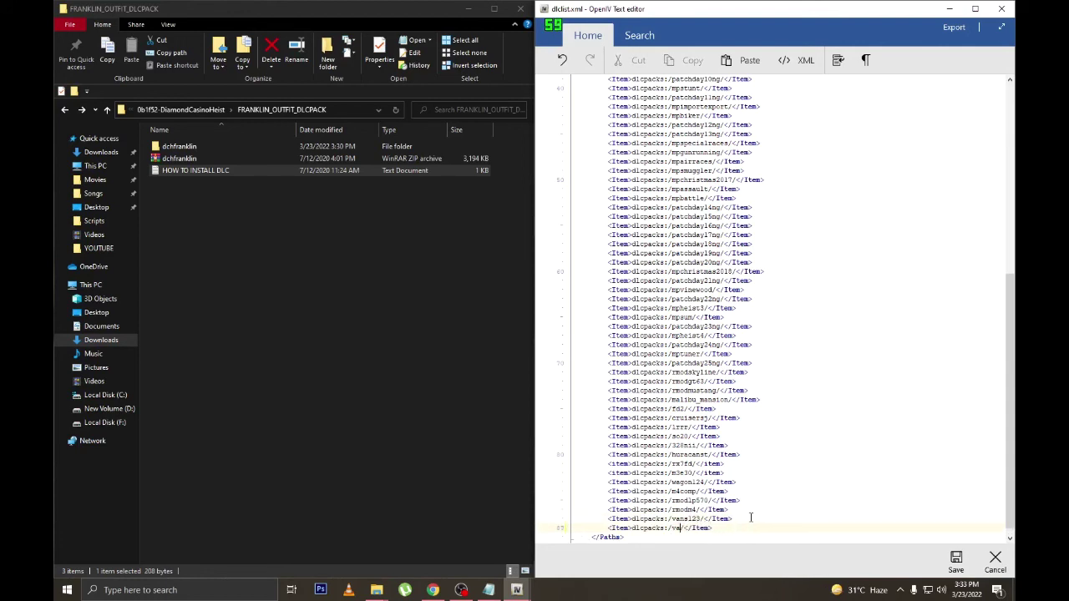
click(188, 171)
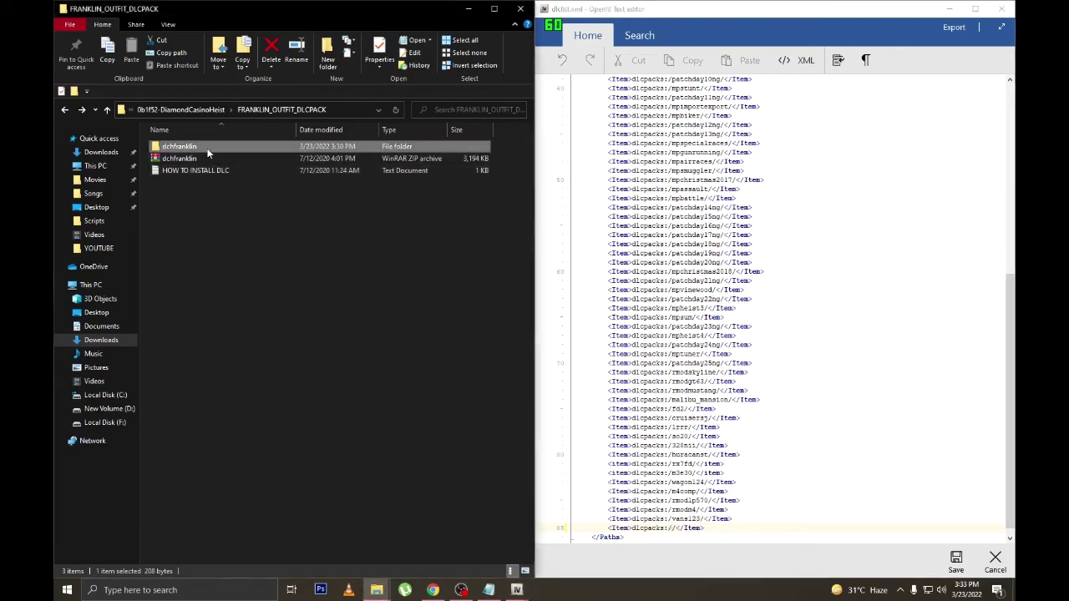
double_click(187, 172)
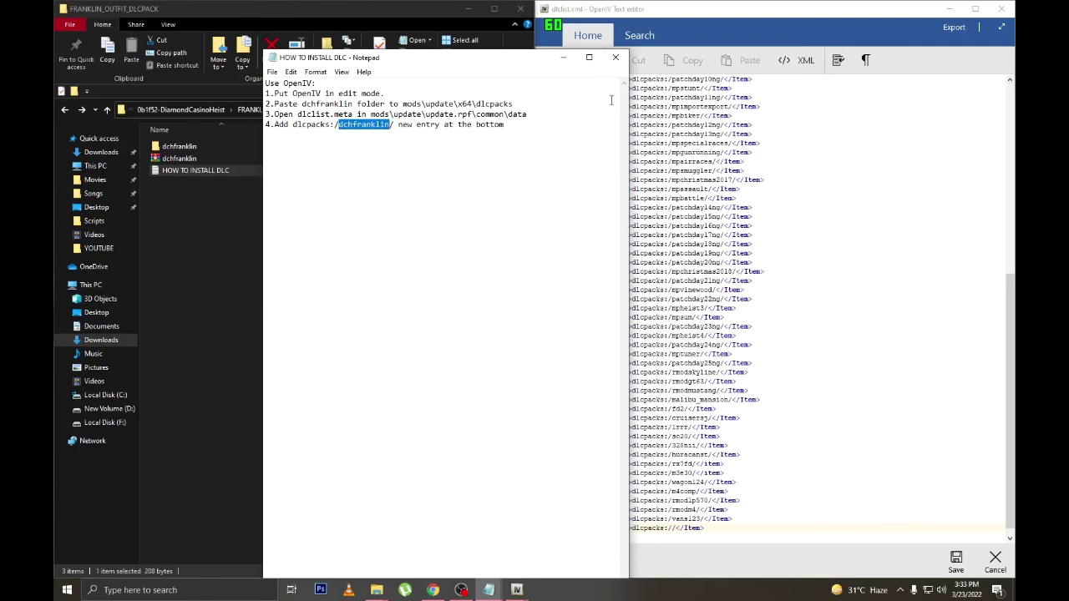
click(615, 58)
click(671, 528)
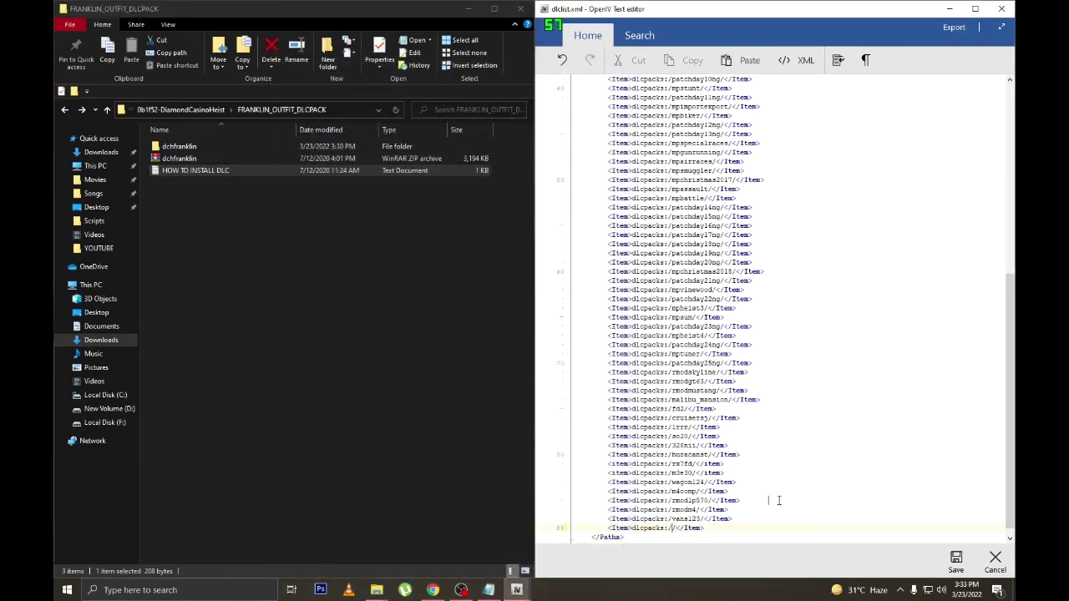
click(958, 559)
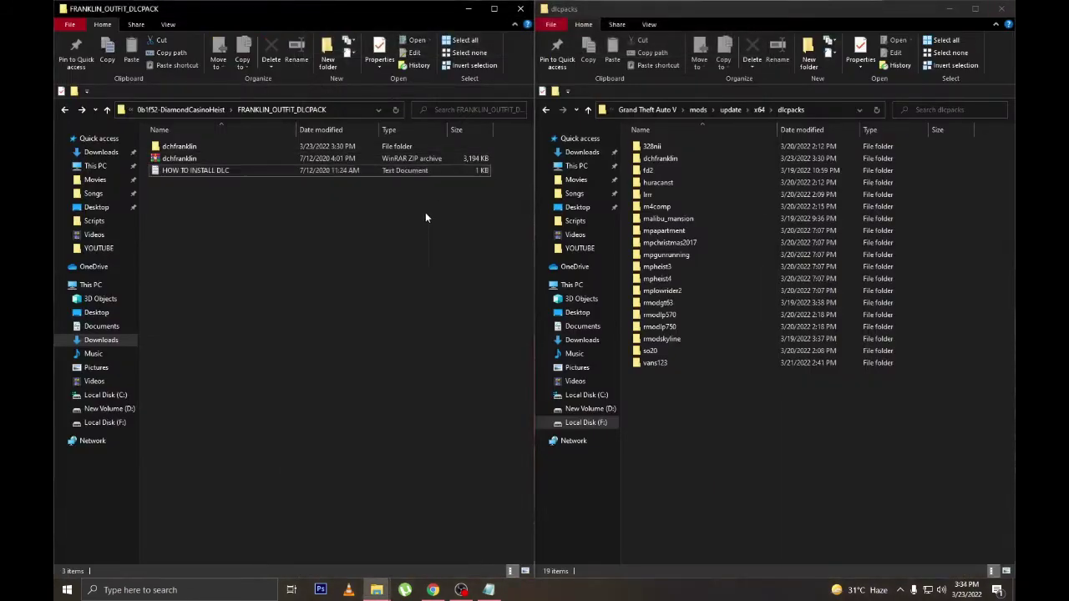
Delete the 0b1f52-DiamondCasinoHeist folder from the Compressed downloads folder, closing the open Notepad file that keeps it in use.
key(alt+Left)
key(alt+Left)
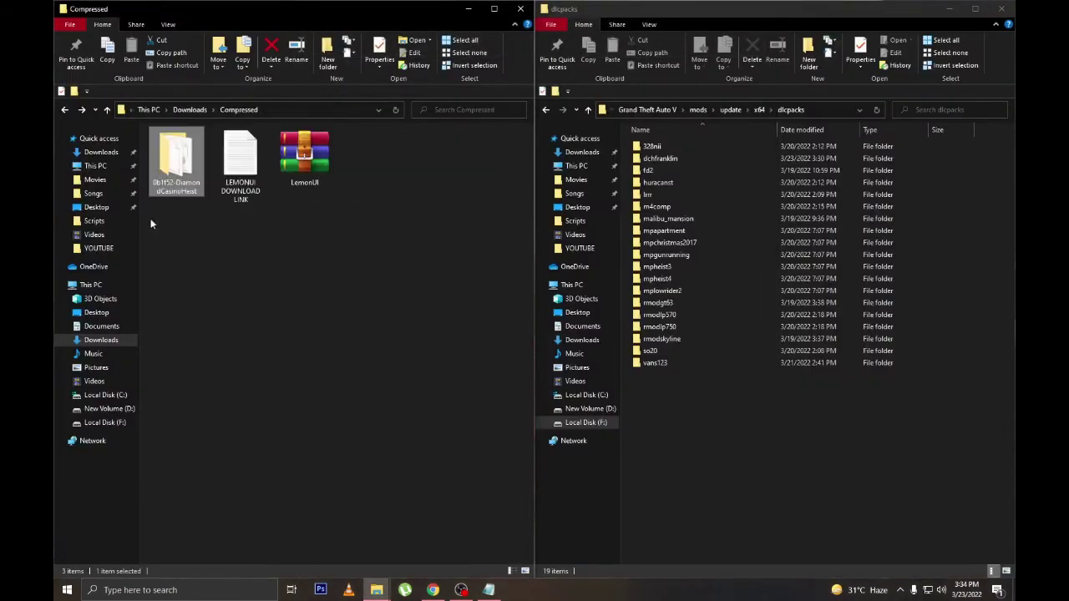
key(Delete)
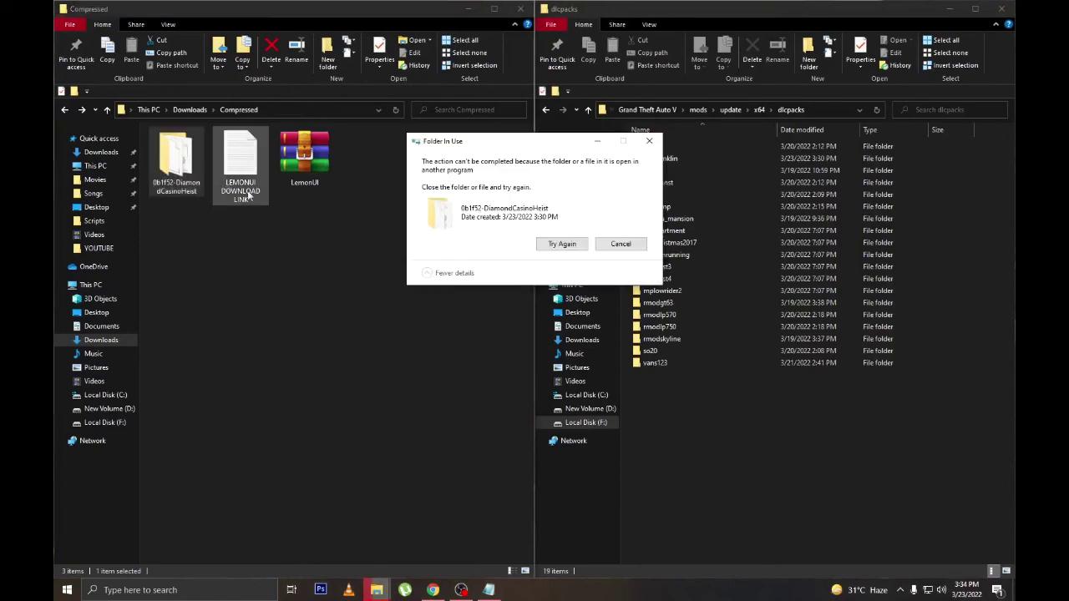
click(614, 247)
click(495, 589)
click(617, 58)
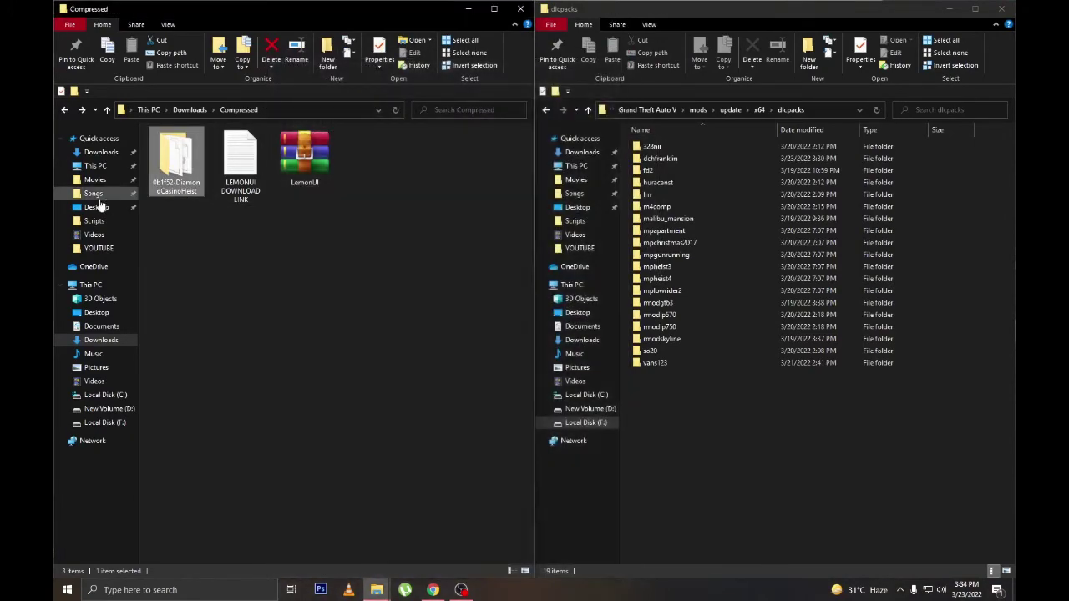
key(Delete)
Check the LEMONUI DOWNLOAD LINK note and extract the LemonUI archive into its own LemonUI folder, opening that folder in place.
double_click(185, 164)
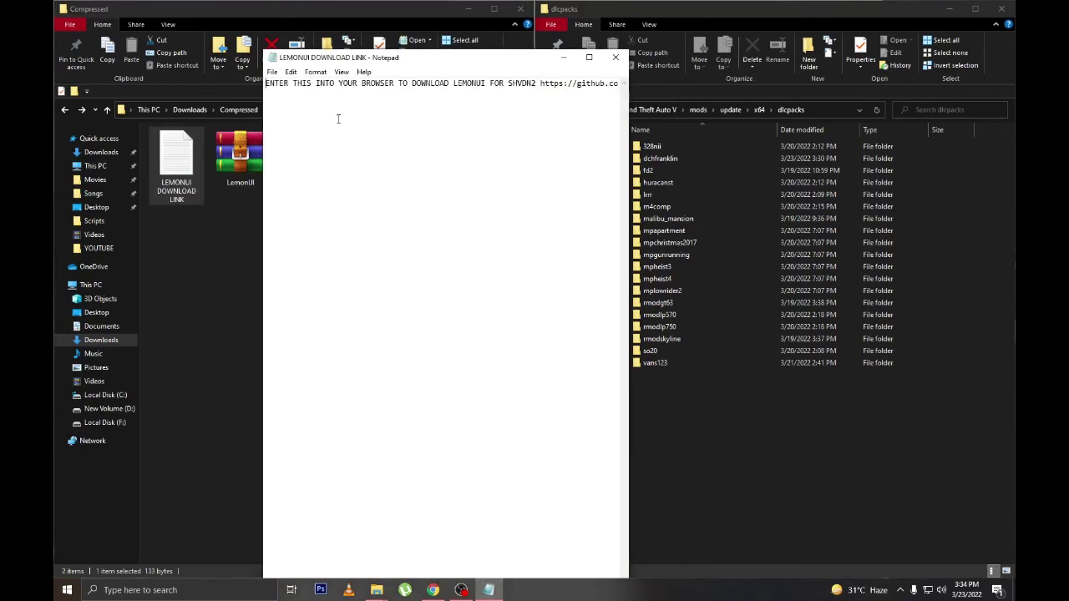
click(613, 59)
right_click(248, 154)
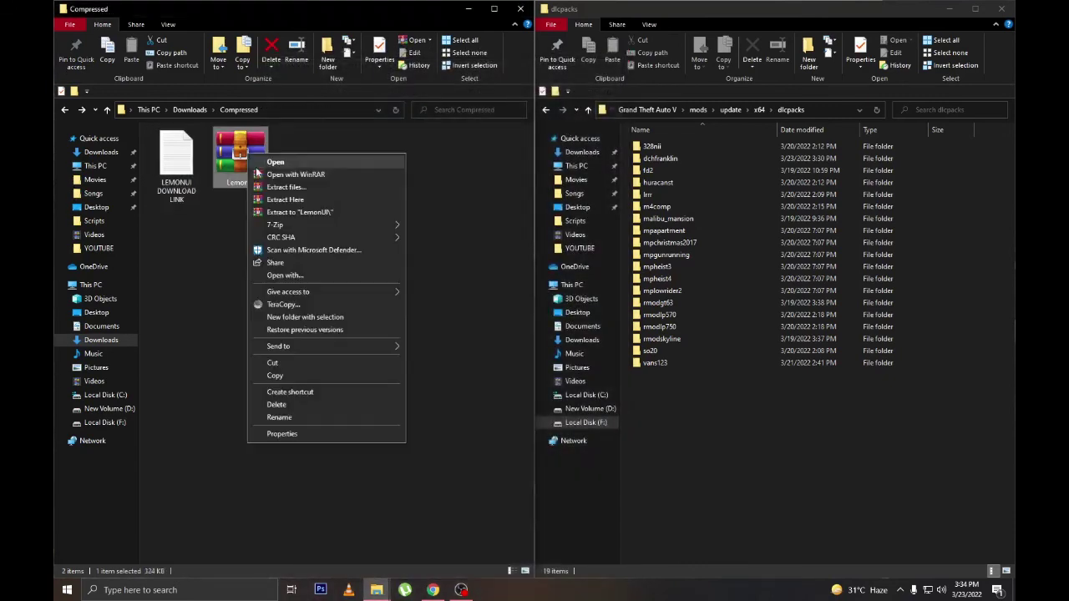
click(290, 214)
double_click(176, 159)
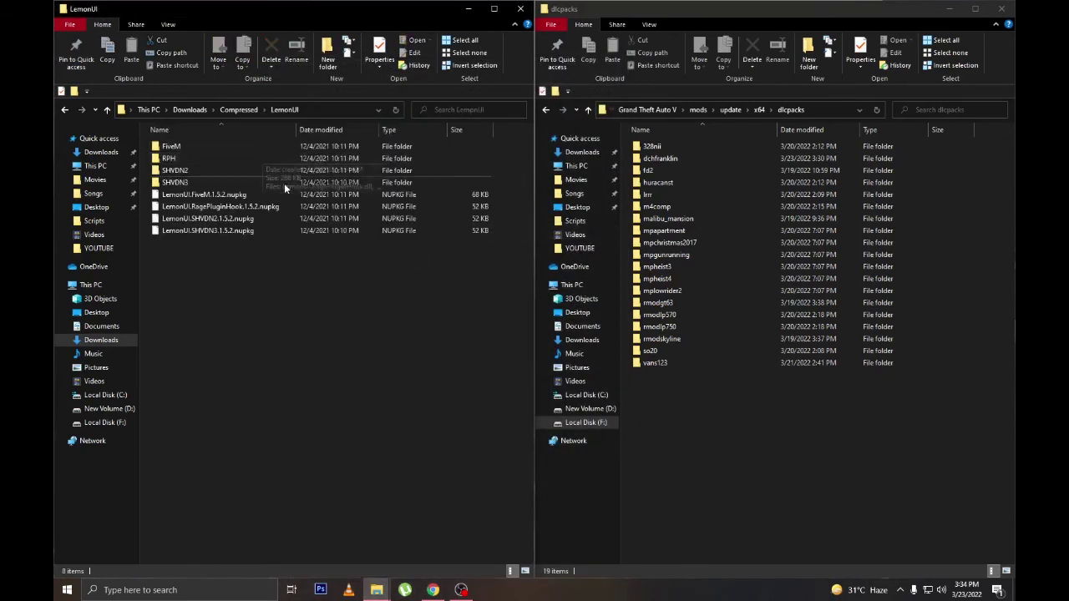
drag(266, 287, 294, 311)
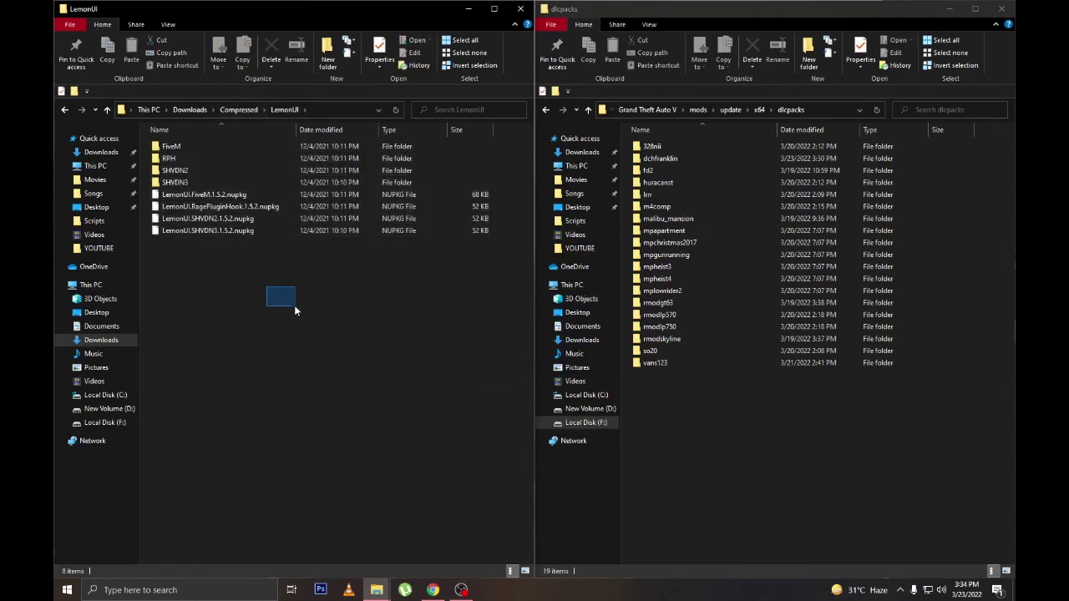
Go from the dlcpacks folder up to the Grand Theft Auto V folder and open its Scripts folder.
click(922, 433)
key(alt+Left)
key(alt+Up)
key(alt+Up)
key(alt+Up)
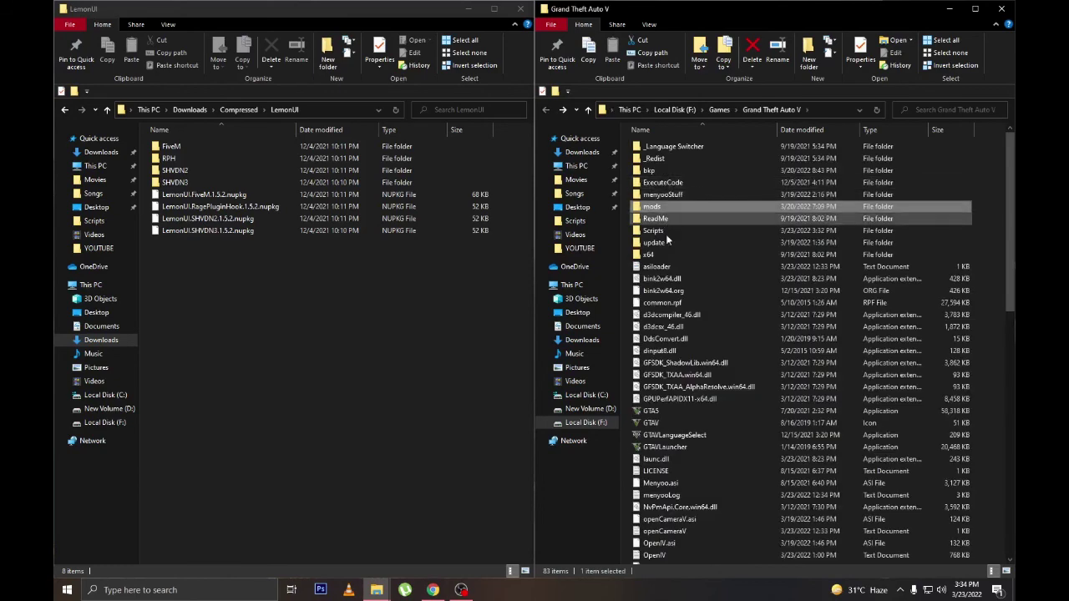
double_click(664, 234)
mouse_move(255, 335)
mouse_down()
mouse_move(222, 152)
mouse_move(267, 334)
mouse_up()
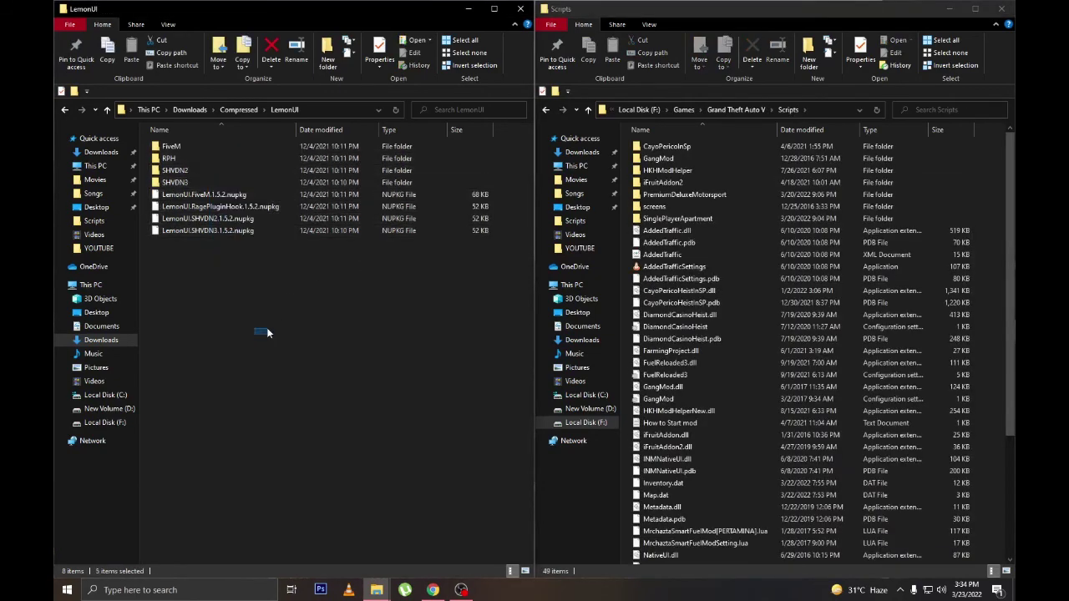
Examine the contents of the FiveM, RPH, SHVDN2 and SHVDN3 subfolders and the nupkg files in the LemonUI folder.
double_click(192, 147)
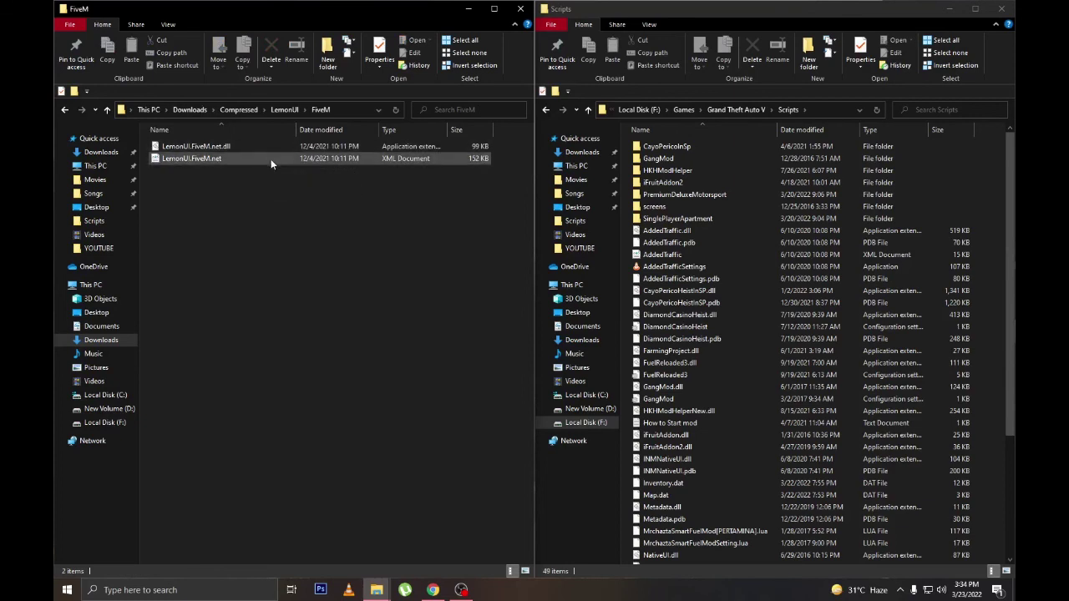
key(BackSpace)
double_click(239, 161)
key(BackSpace)
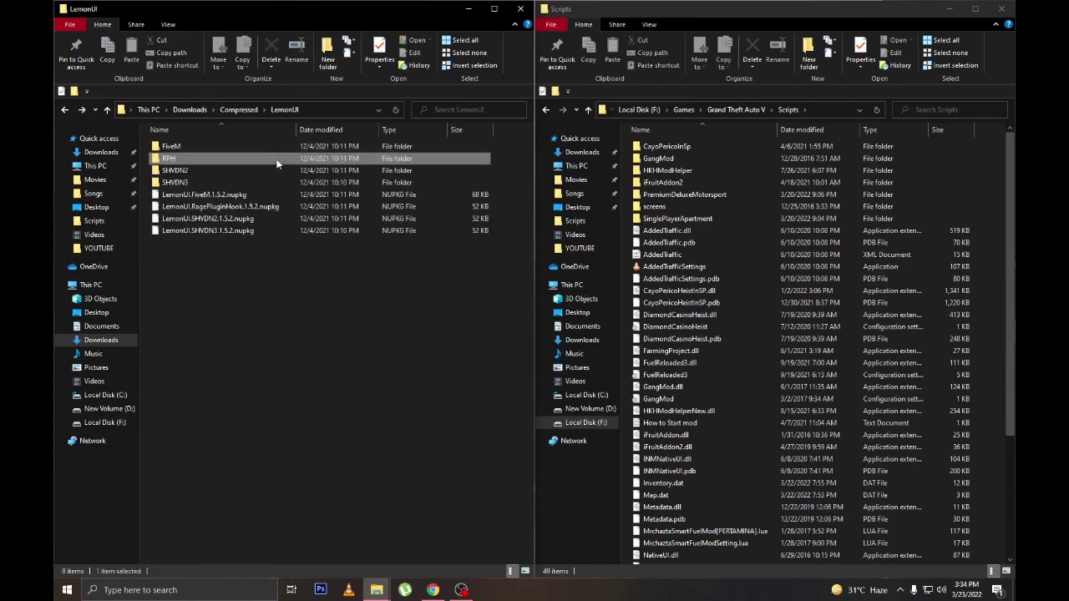
double_click(225, 157)
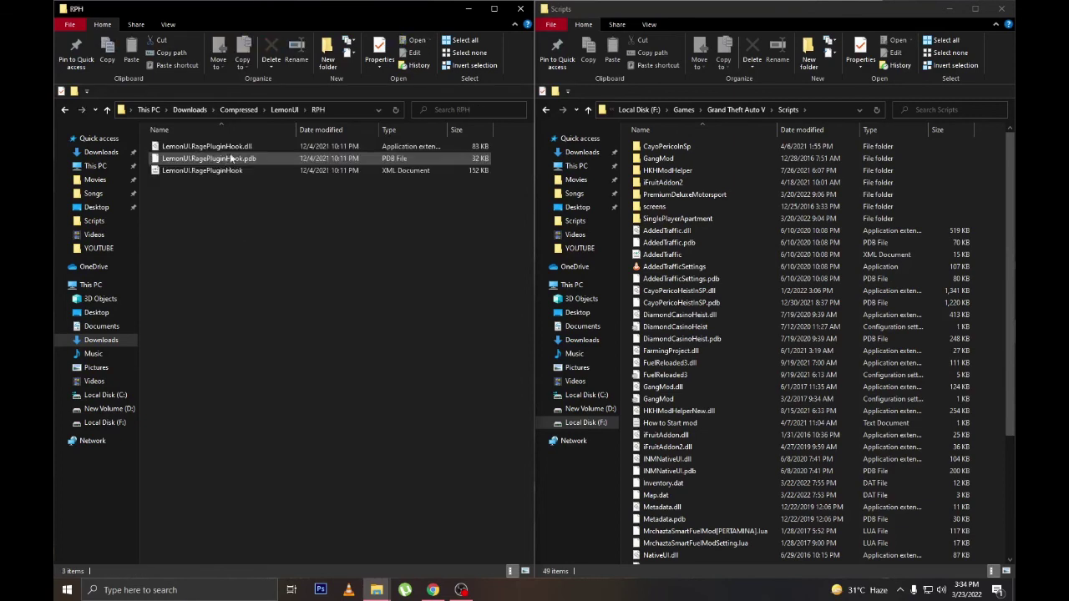
key(BackSpace)
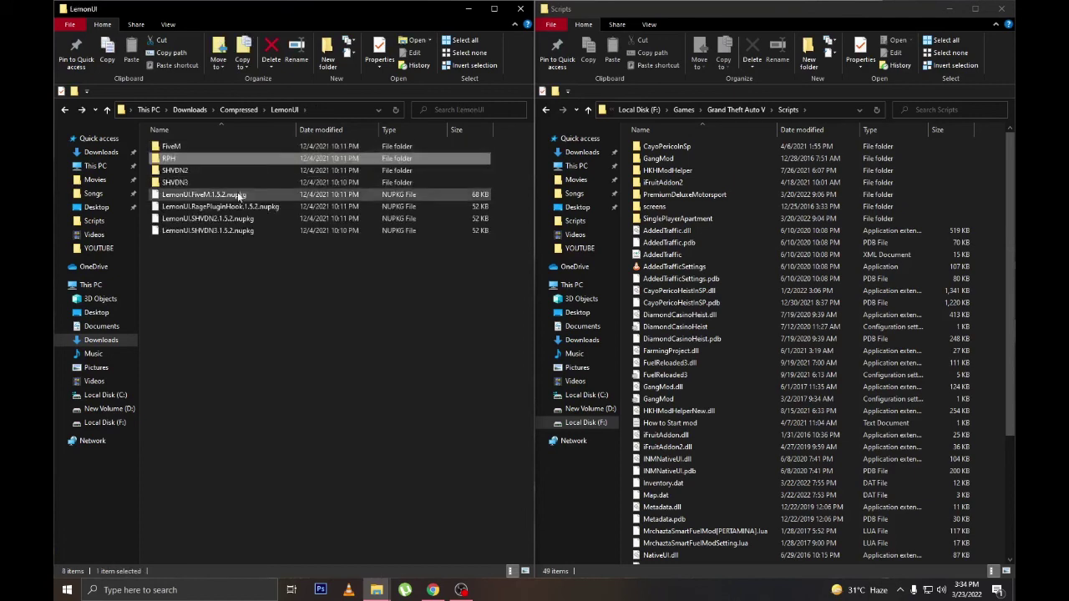
double_click(225, 172)
key(BackSpace)
double_click(227, 180)
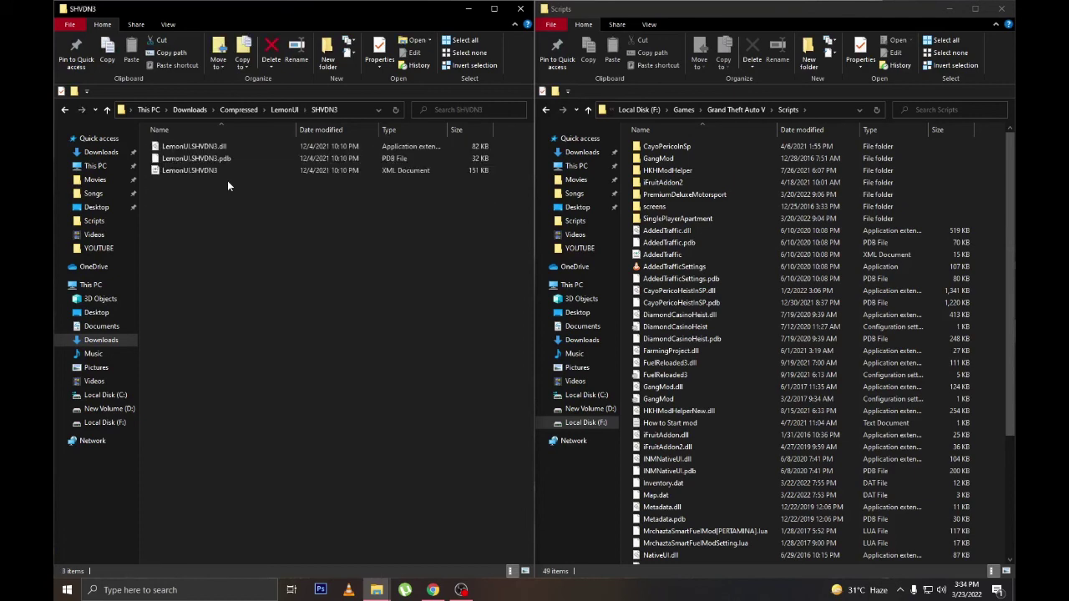
key(BackSpace)
drag(241, 247, 219, 199)
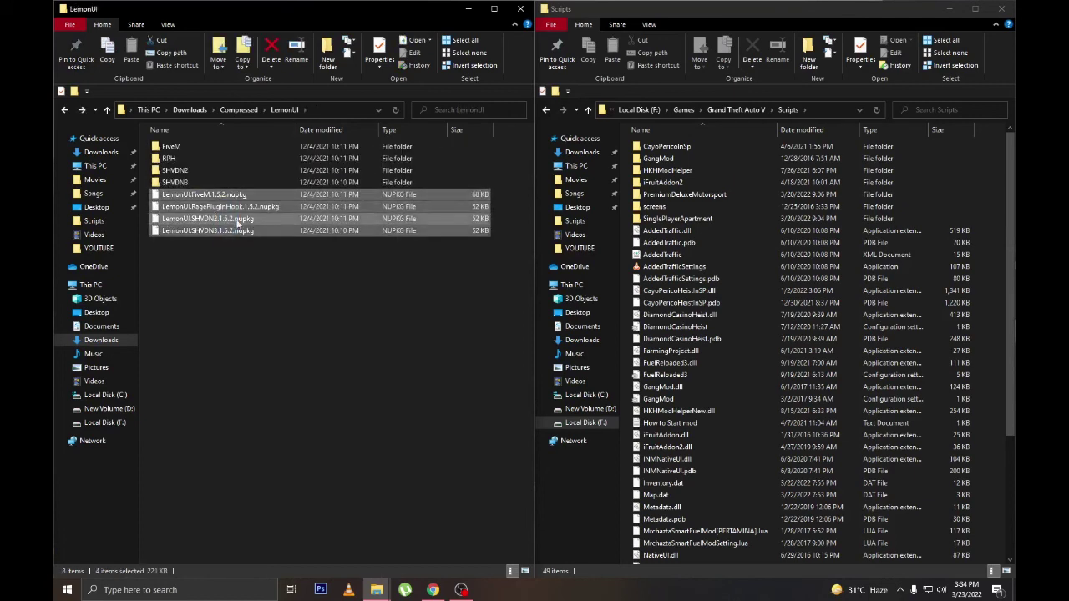
click(271, 279)
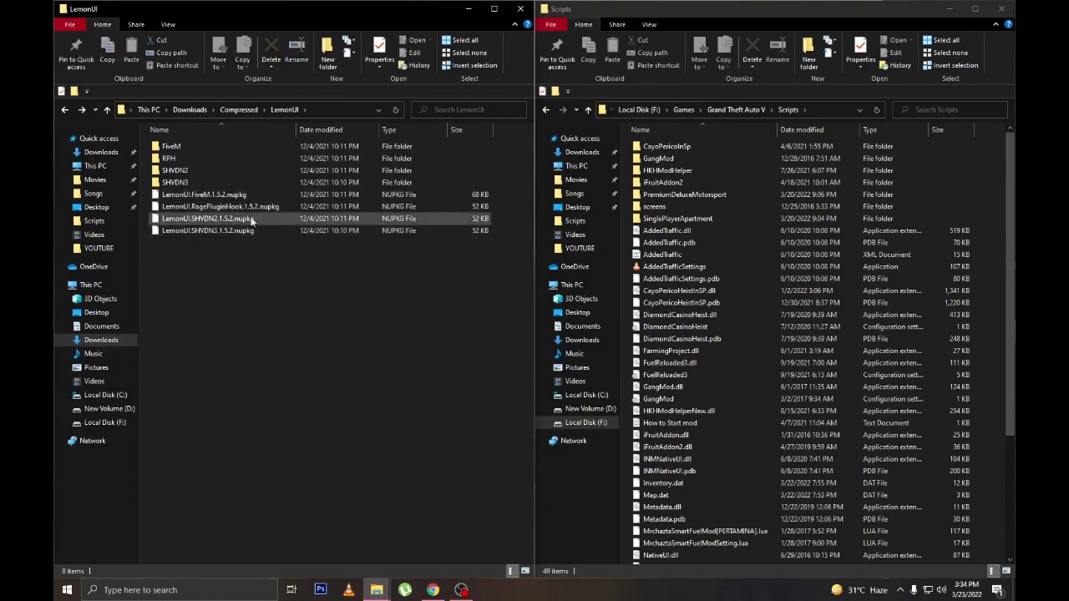
Copy all folders and nupkg files from the LemonUI folder into the game's Scripts folder using TeraCopy.
drag(227, 249, 993, 203)
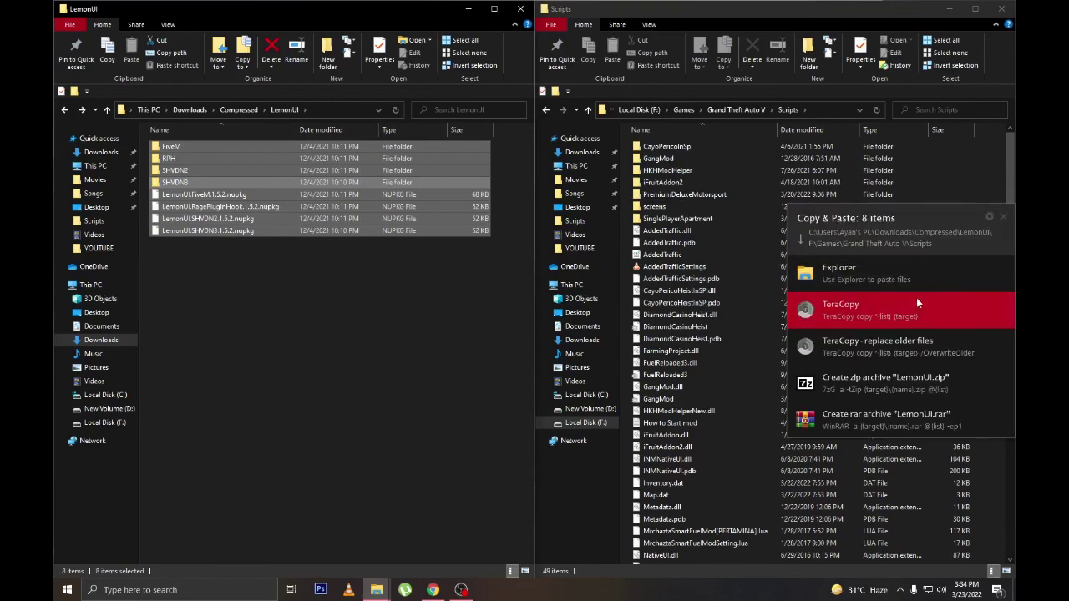
click(916, 302)
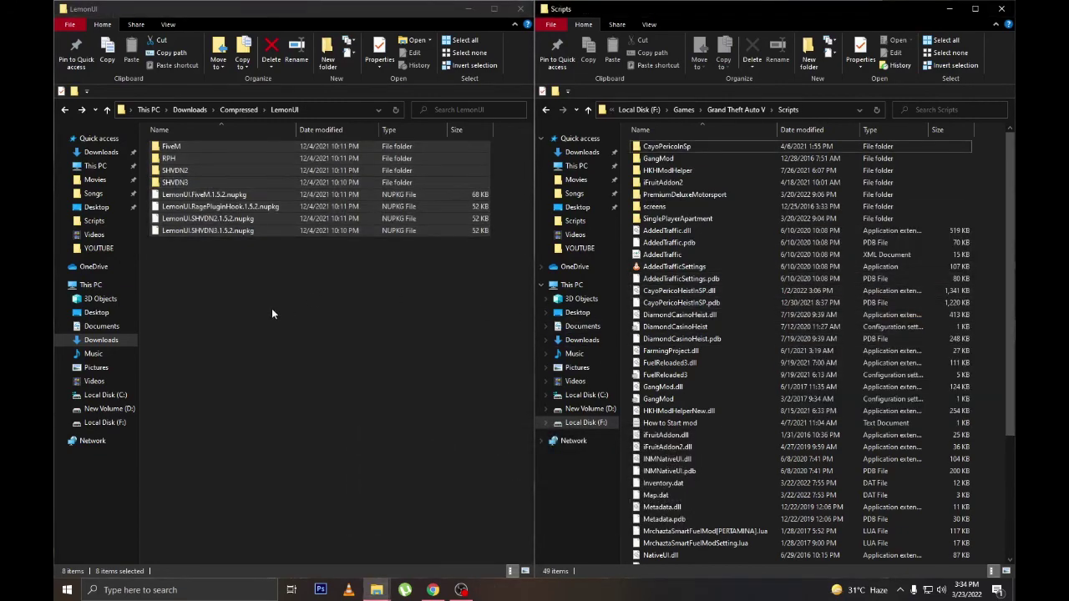
click(272, 309)
Delete the leftover LemonUI download files from the Compressed folder and close that folder window.
key(BackSpace)
drag(361, 247, 279, 139)
key(Delete)
click(495, 8)
click(1002, 8)
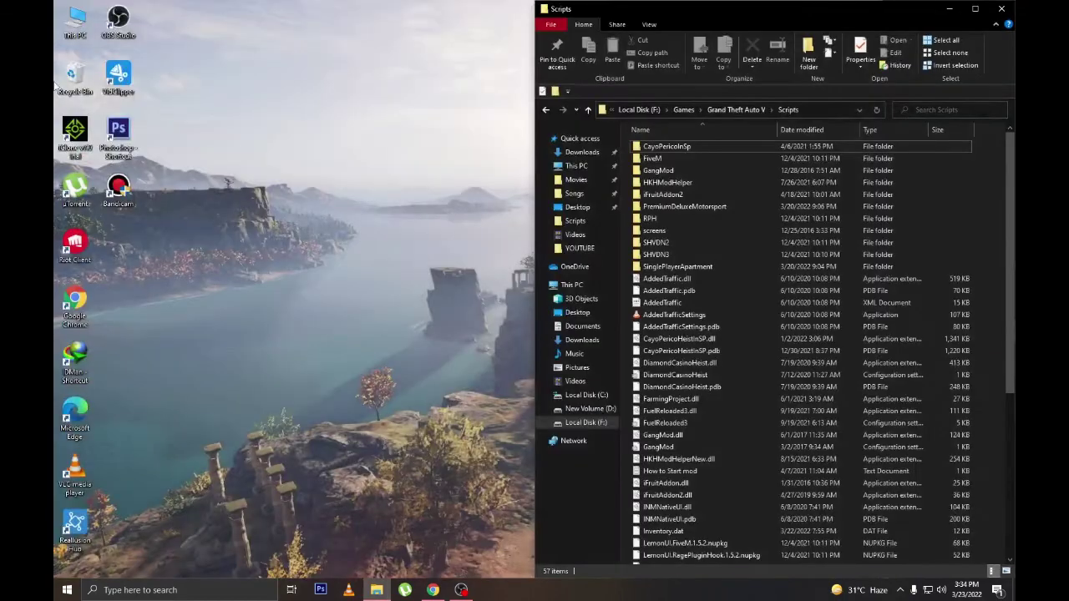
Empty the Recycle Bin and close the Scripts folder window.
right_click(64, 81)
click(81, 103)
key(Return)
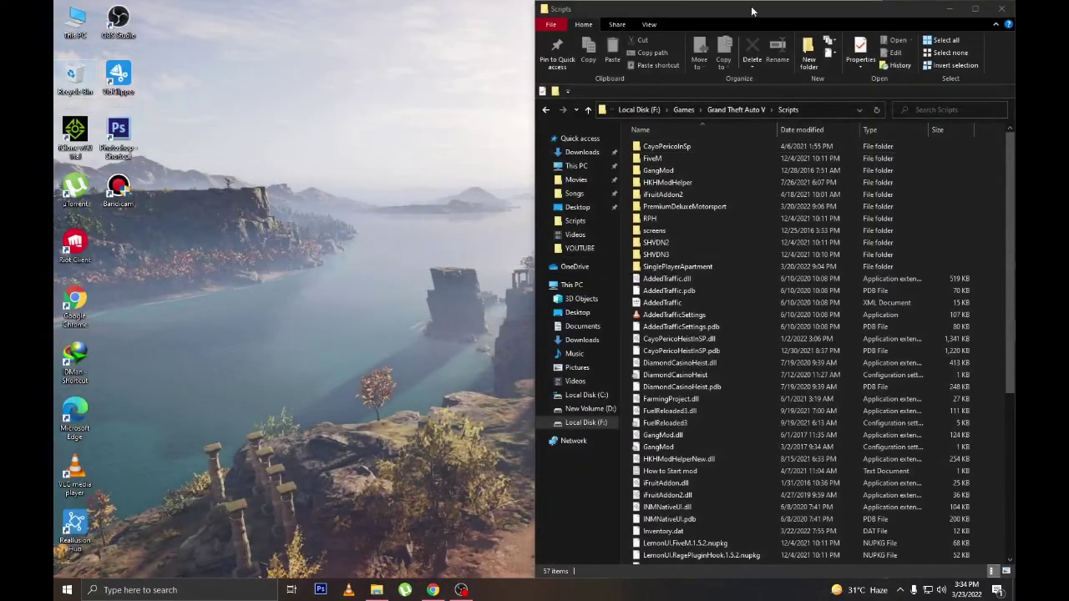
drag(752, 11, 618, 1)
click(1001, 6)
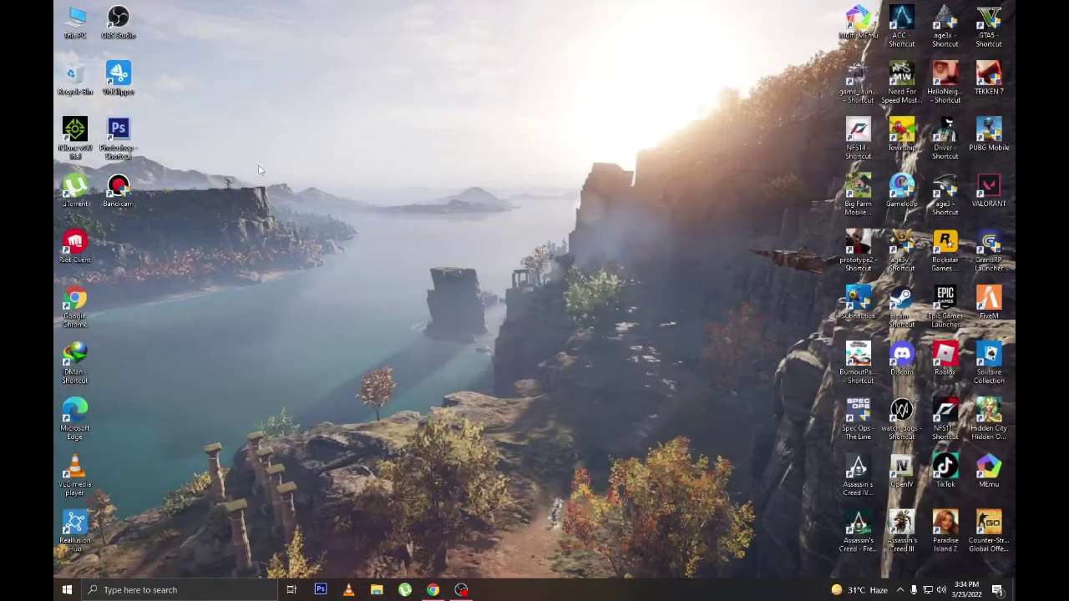
Refresh the desktop and launch Grand Theft Auto V from its GTA5 desktop shortcut.
right_click(258, 168)
click(322, 203)
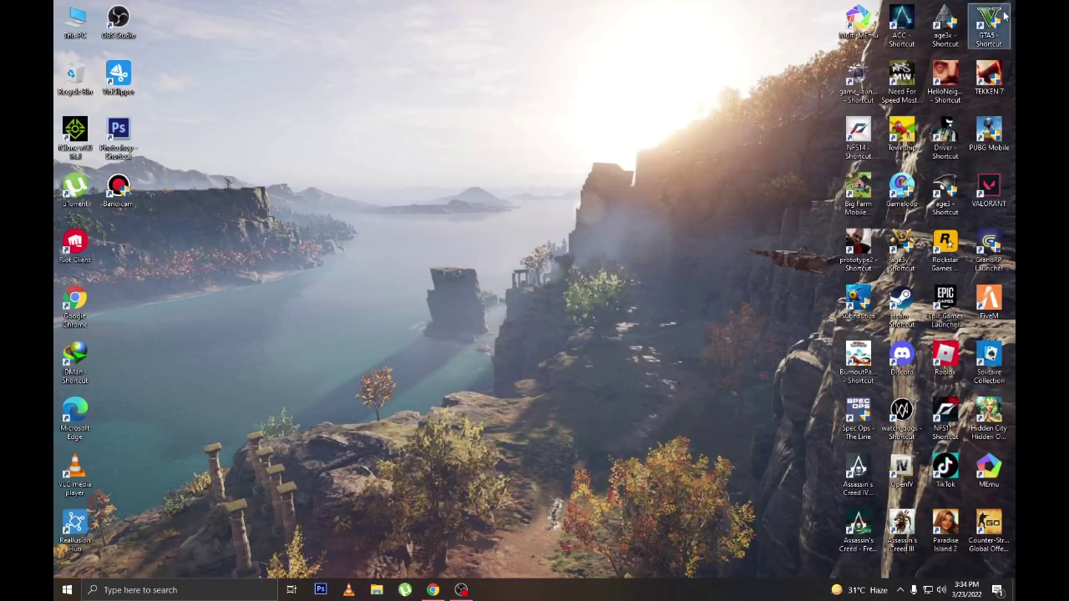
double_click(990, 25)
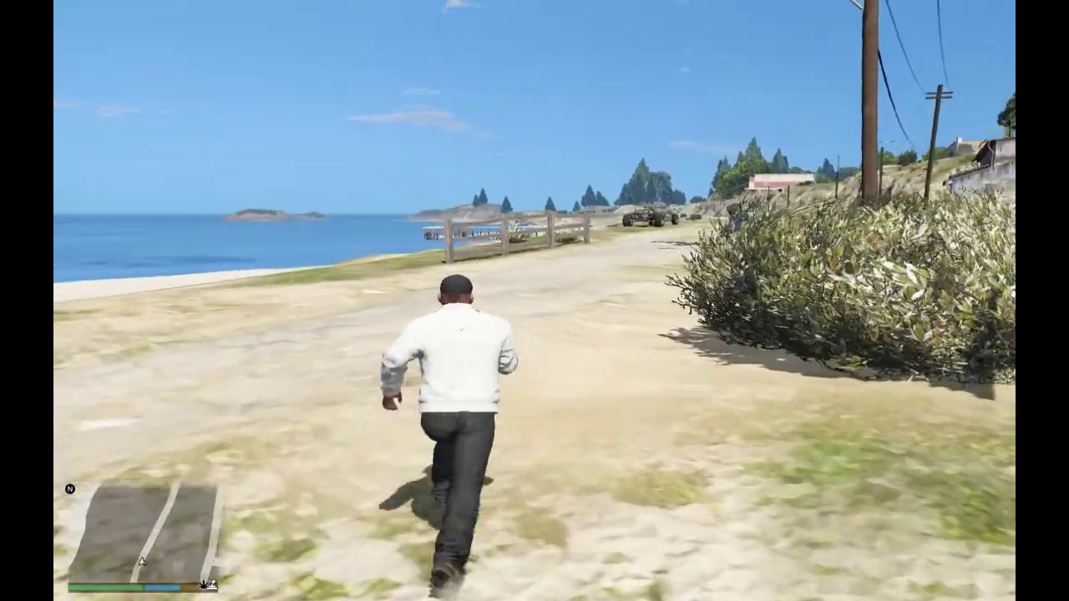
Open the in-game map and locate the Vault Explosive Equipment marker in the south of Los Santos.
key(Escape)
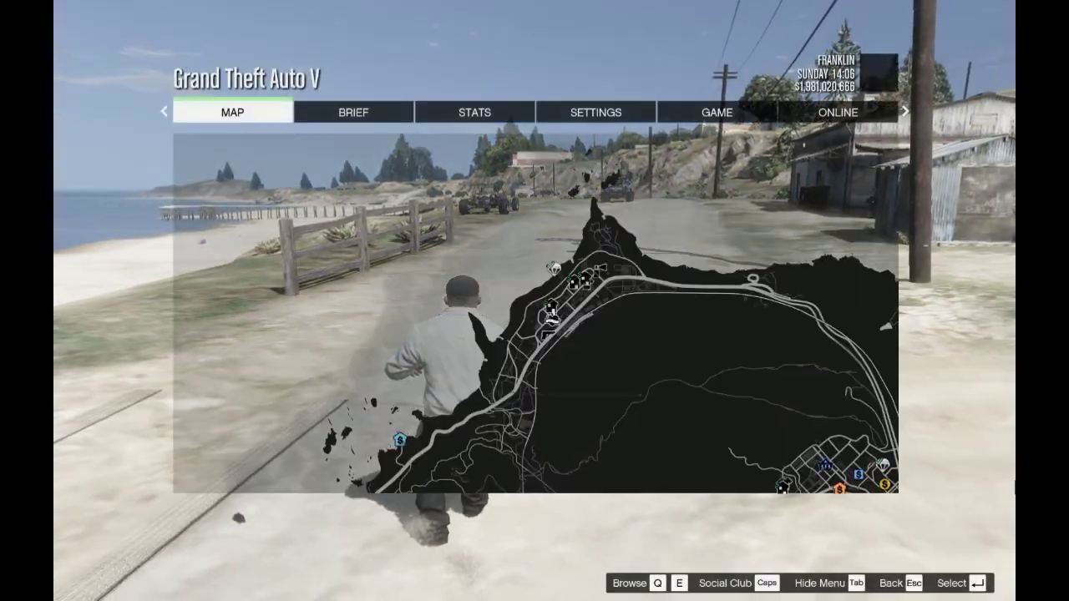
click(712, 370)
drag(677, 419, 666, 235)
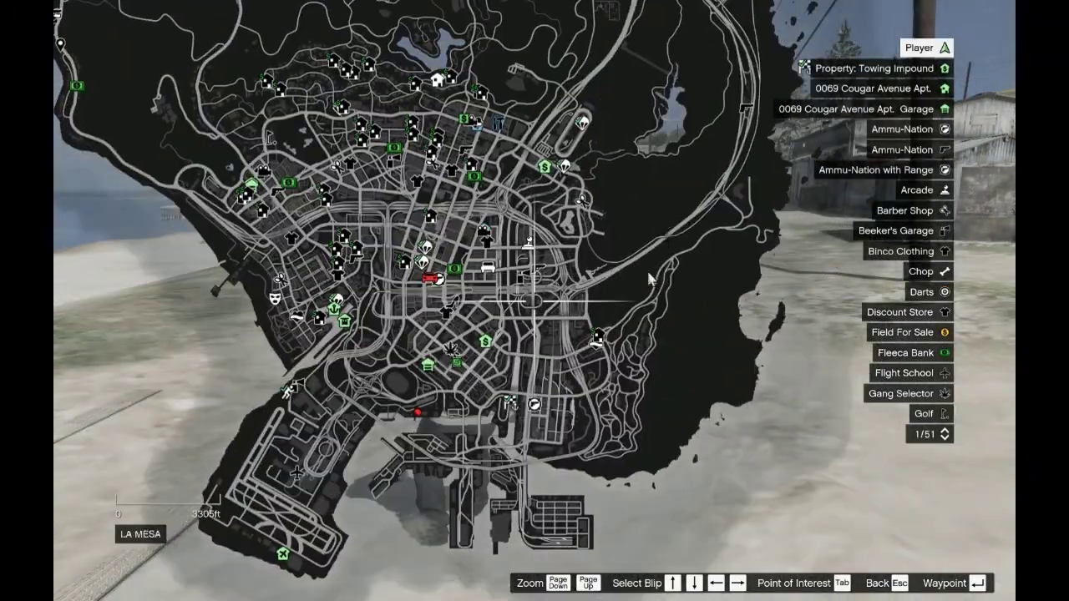
click(418, 413)
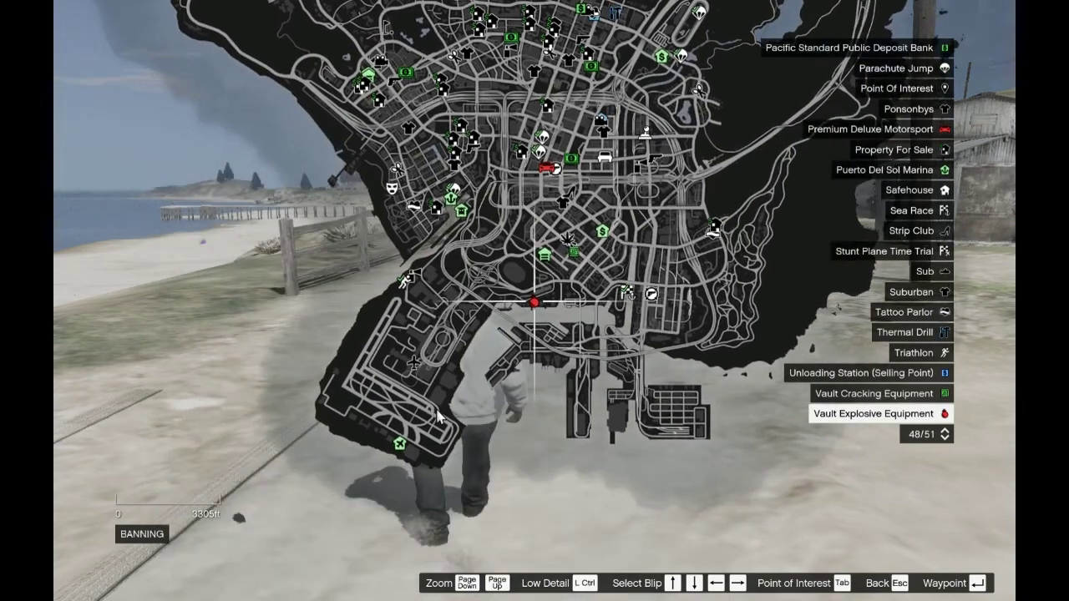
scroll(468, 378, up, 3)
scroll(469, 378, down, 3)
scroll(469, 376, down, 1)
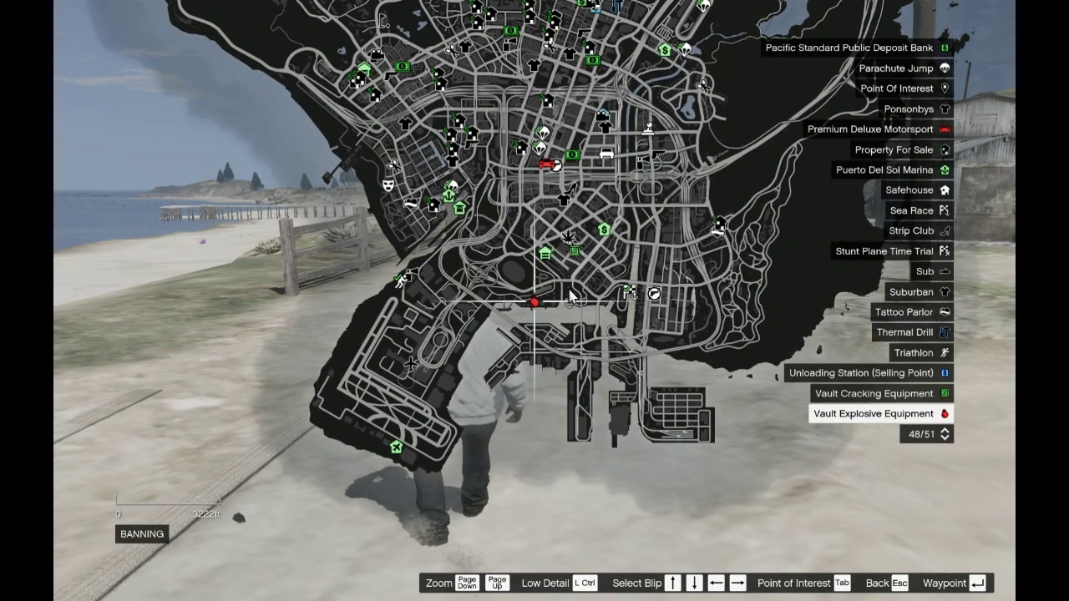
scroll(572, 297, up, 3)
scroll(572, 297, down, 3)
Locate the Vault Cracking Equipment and Thermal Drill markers on the Los Santos map.
drag(650, 155, 643, 220)
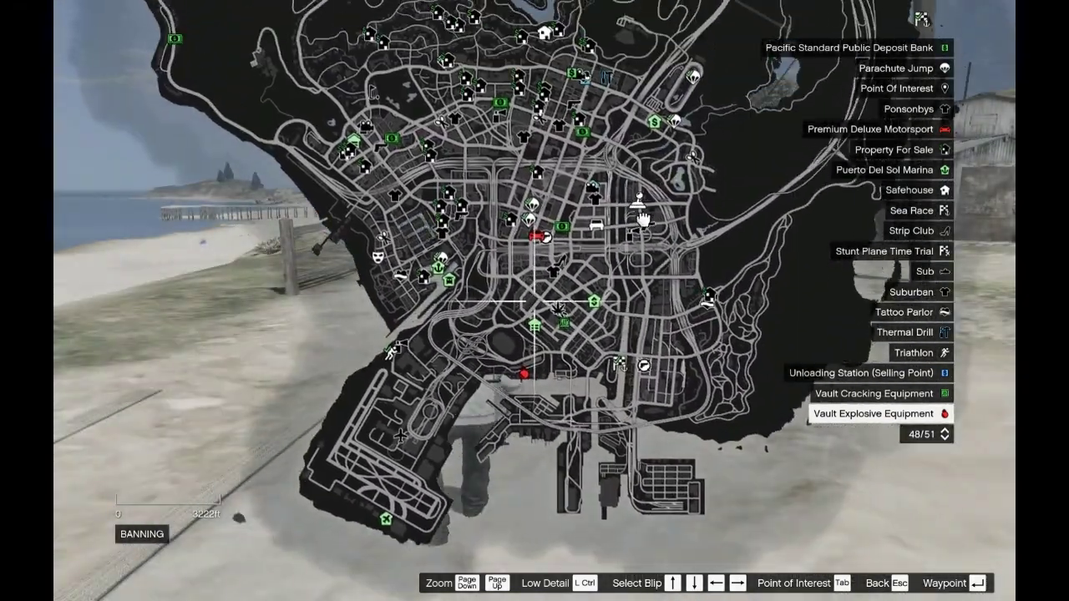
key(Up)
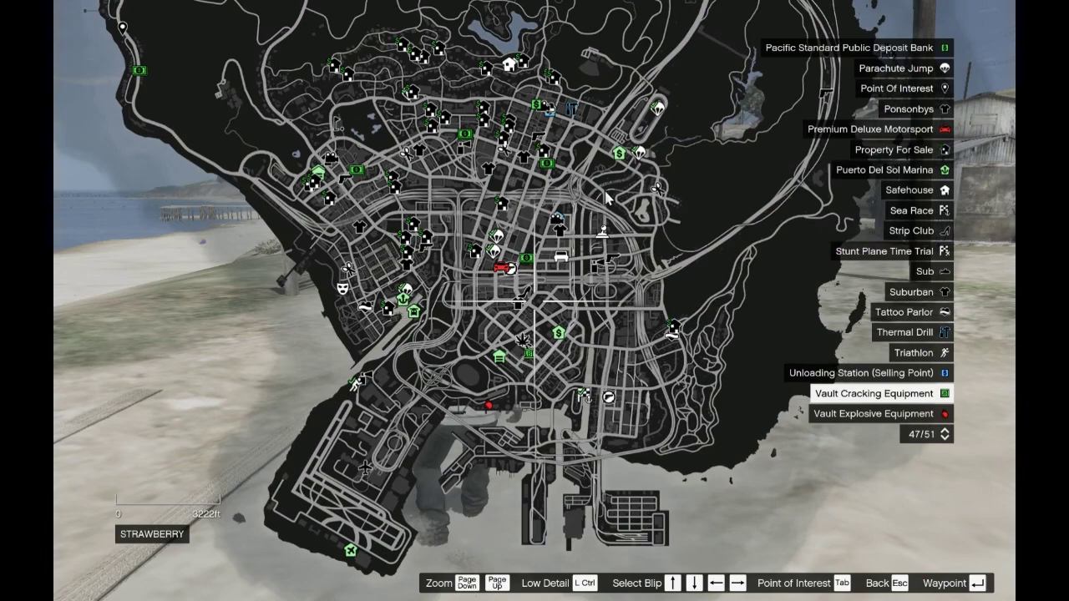
drag(620, 185, 633, 320)
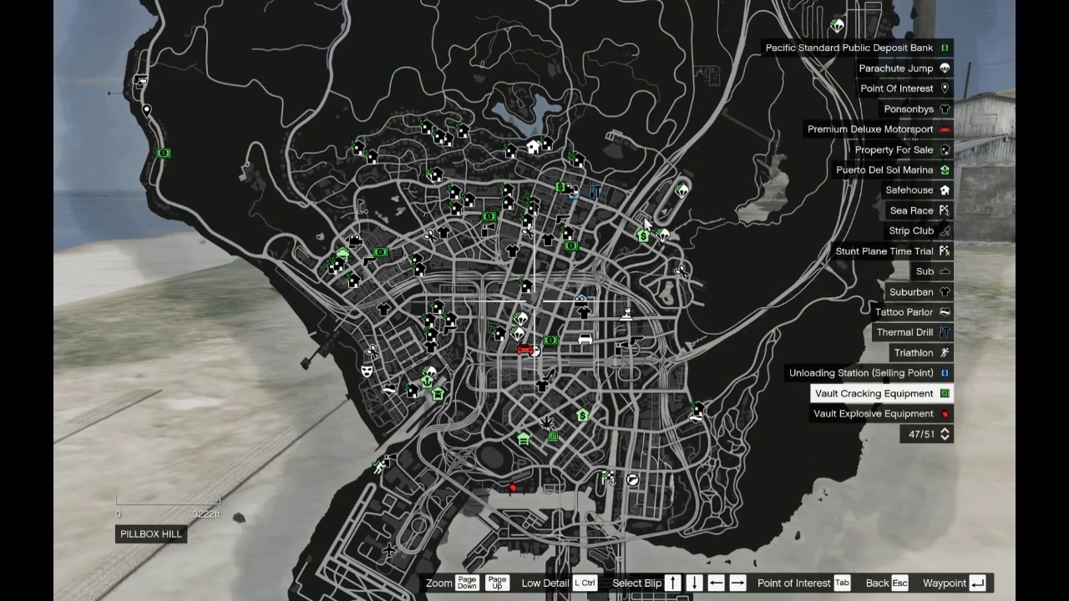
drag(598, 242, 607, 184)
click(626, 153)
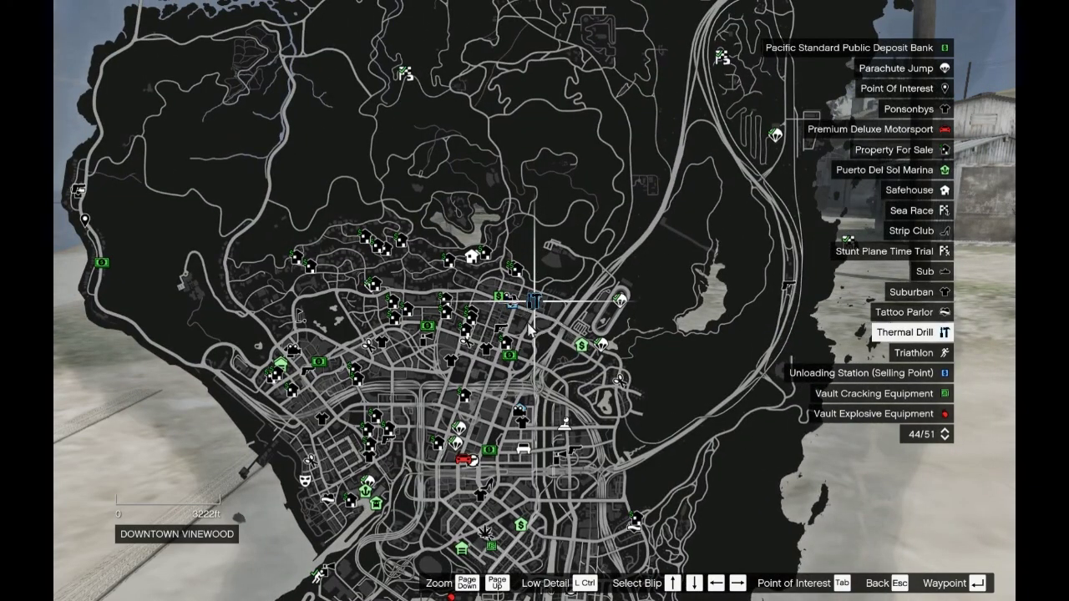
Find the Fleeca Bank markers, set a waypoint to the Fleeca Bank in Banham Canyon, and return to the game.
drag(595, 306, 639, 135)
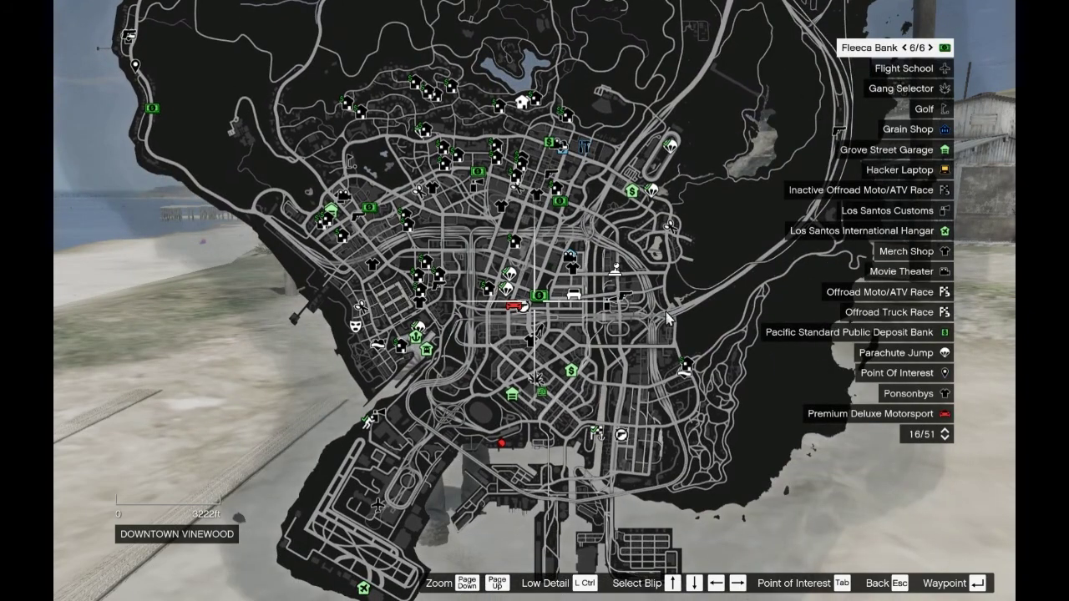
drag(529, 199, 709, 288)
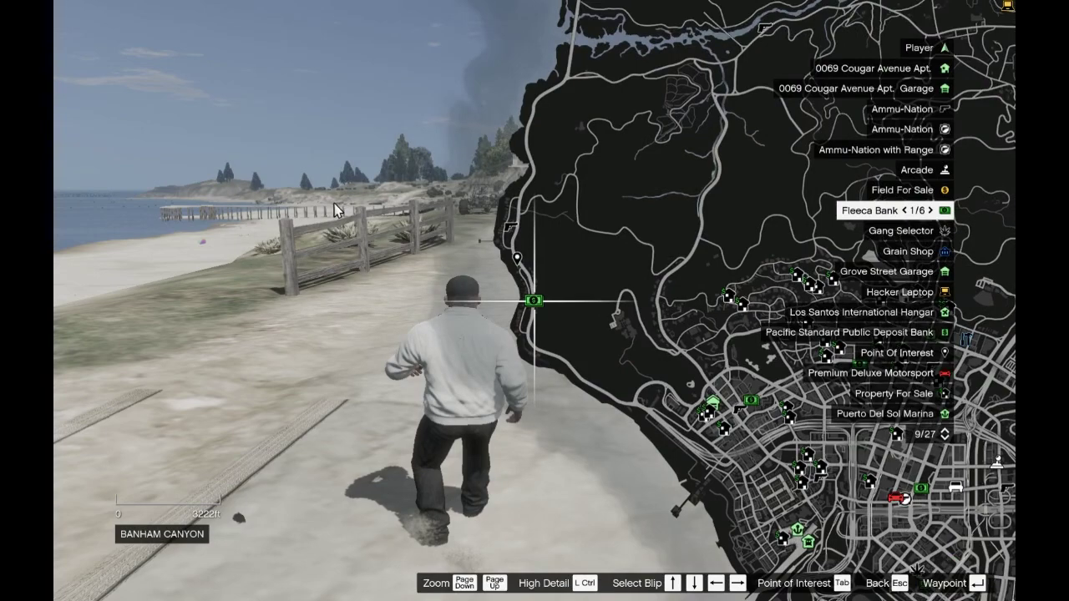
drag(496, 84, 476, 293)
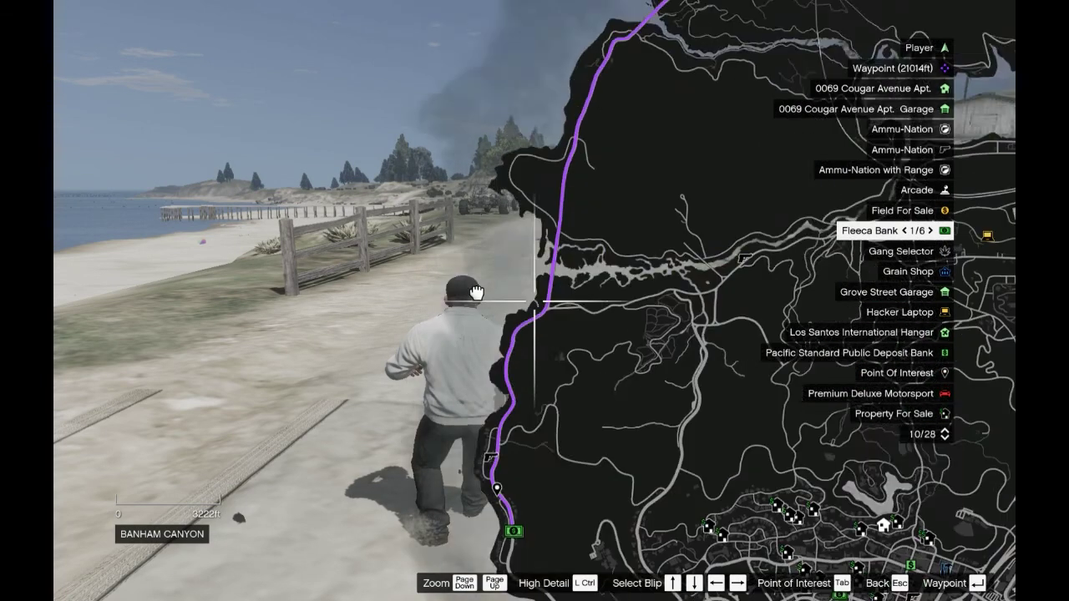
drag(618, 58, 566, 242)
key(Escape)
key(Escape)
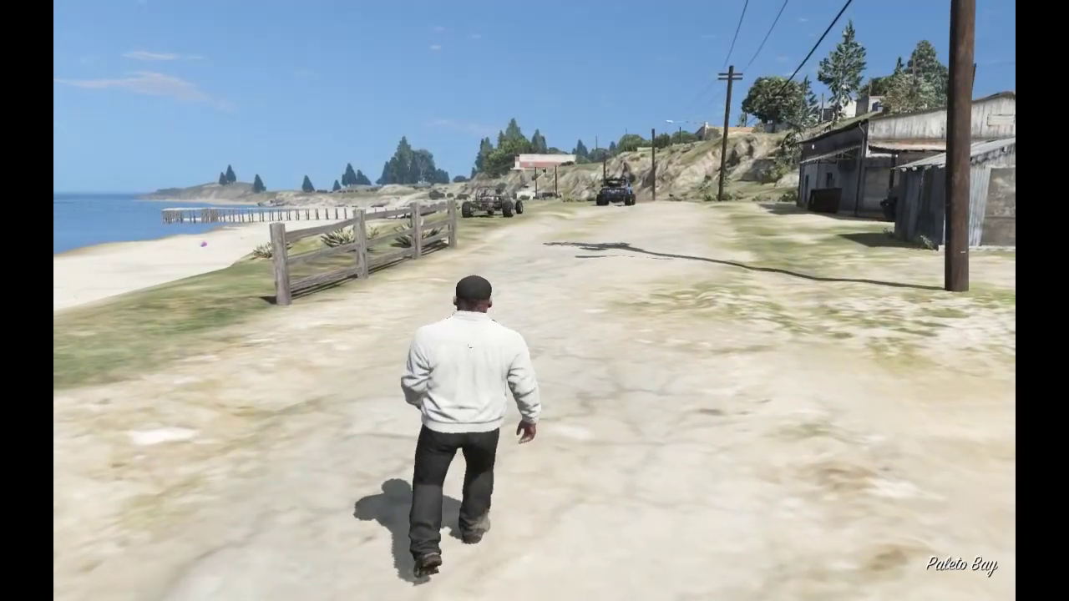
Take over the Benefactor Dubsta 6x6 on the Paleto Bay beach road and drive it to a coastal gas station.
key(w)
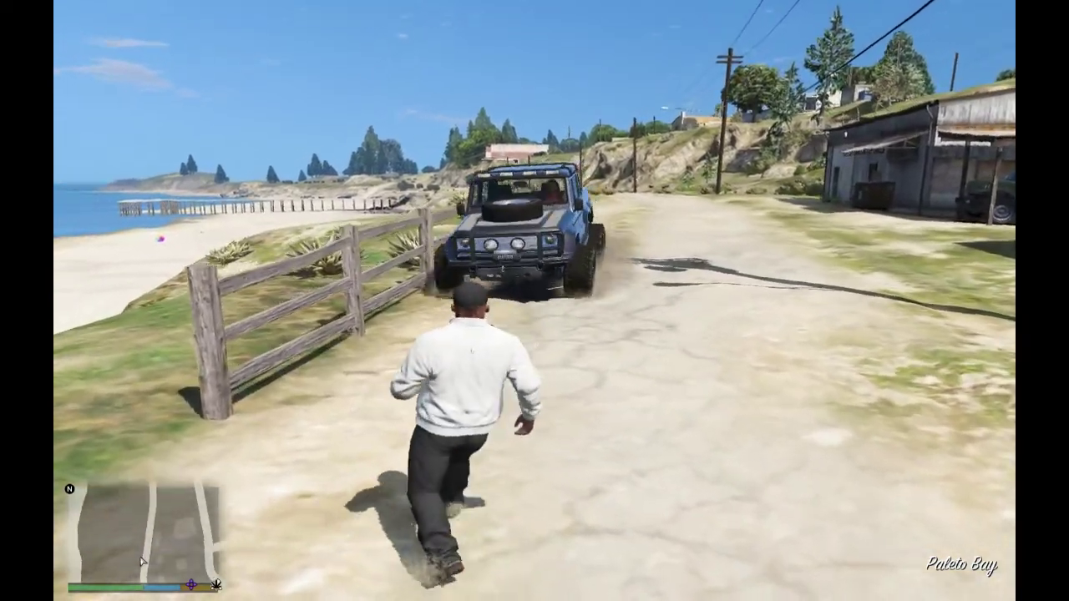
key(s)
key(w)
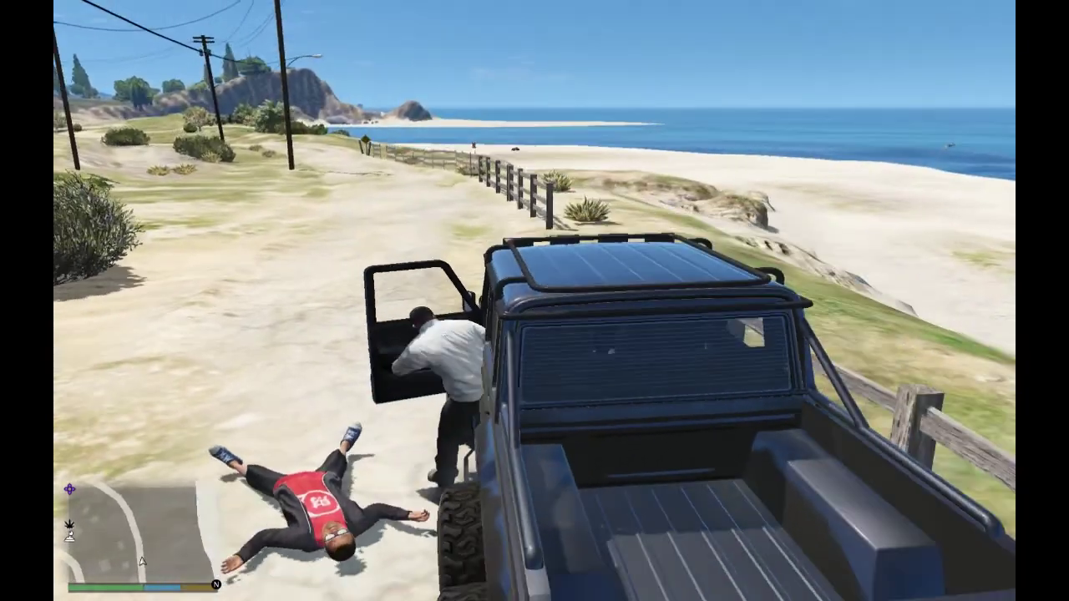
key(w)
key(q)
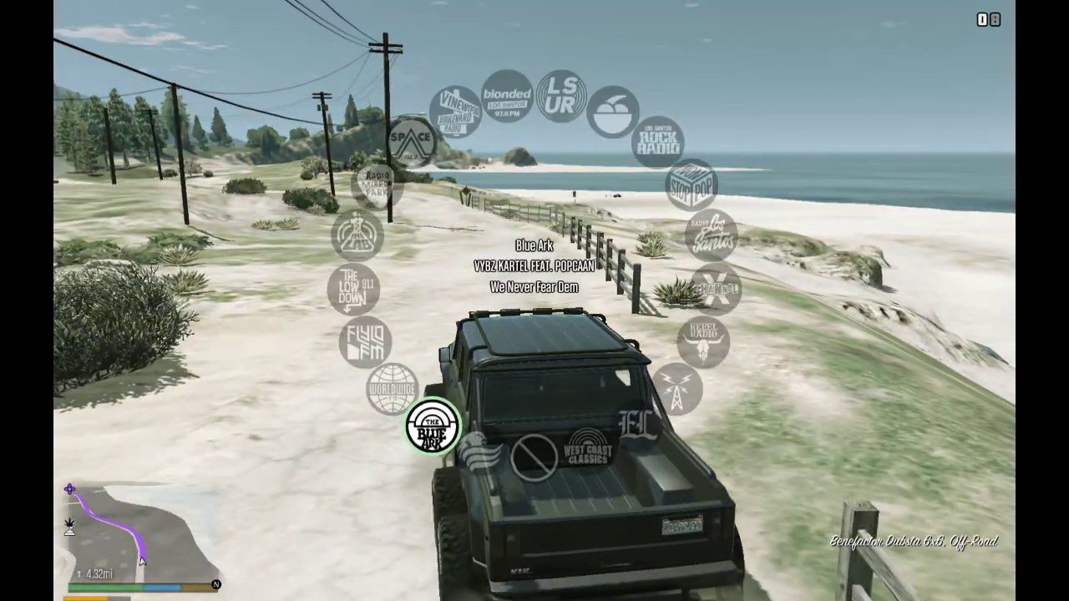
key(w)
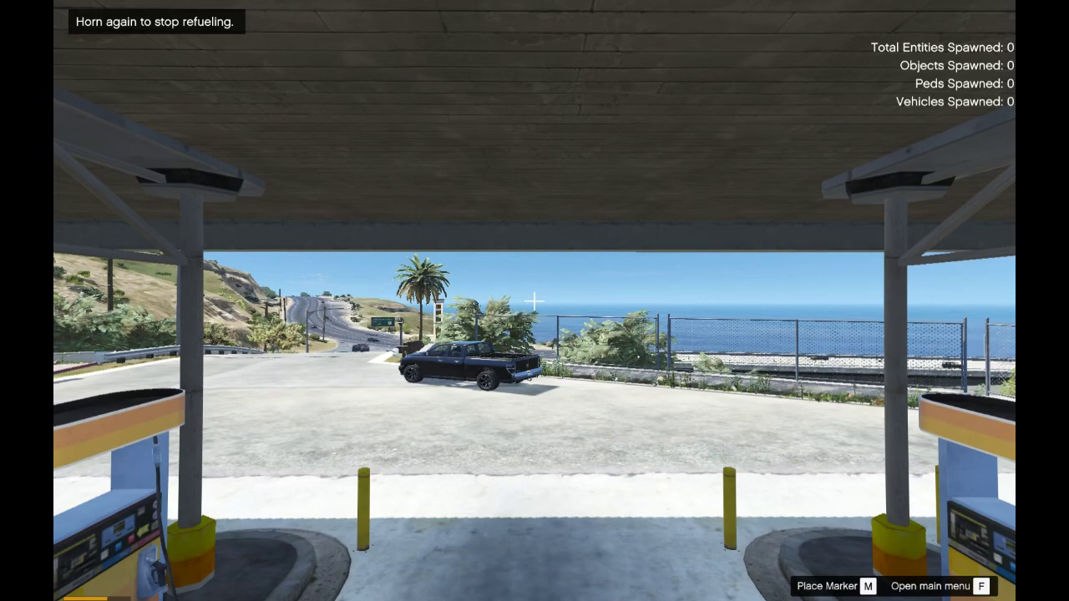
Leave the Object Spooner free camera and close the Menyoo menu at the gas station.
key(w)
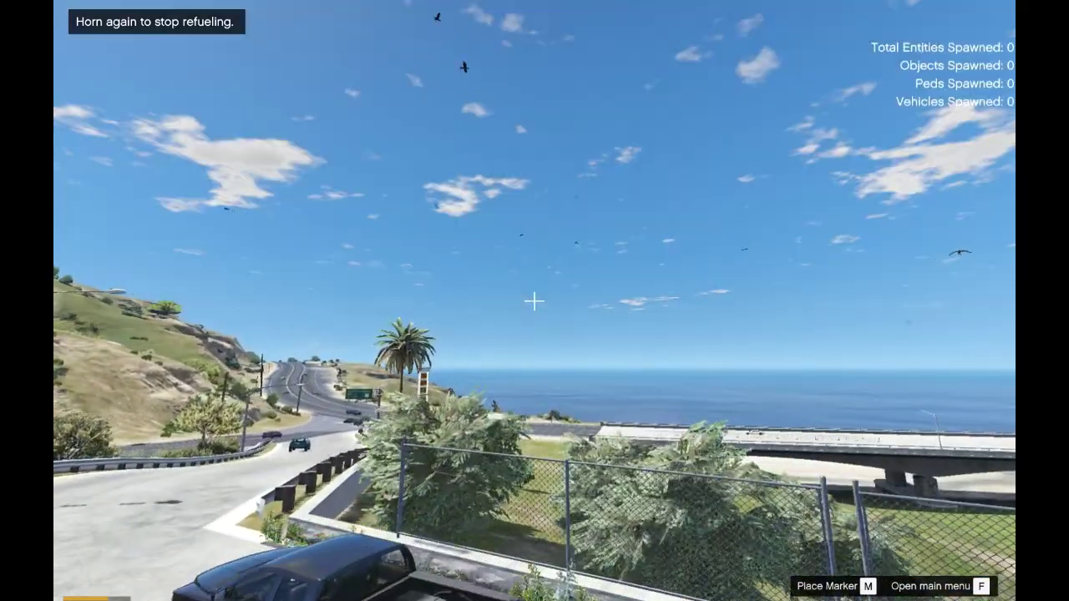
key(w)
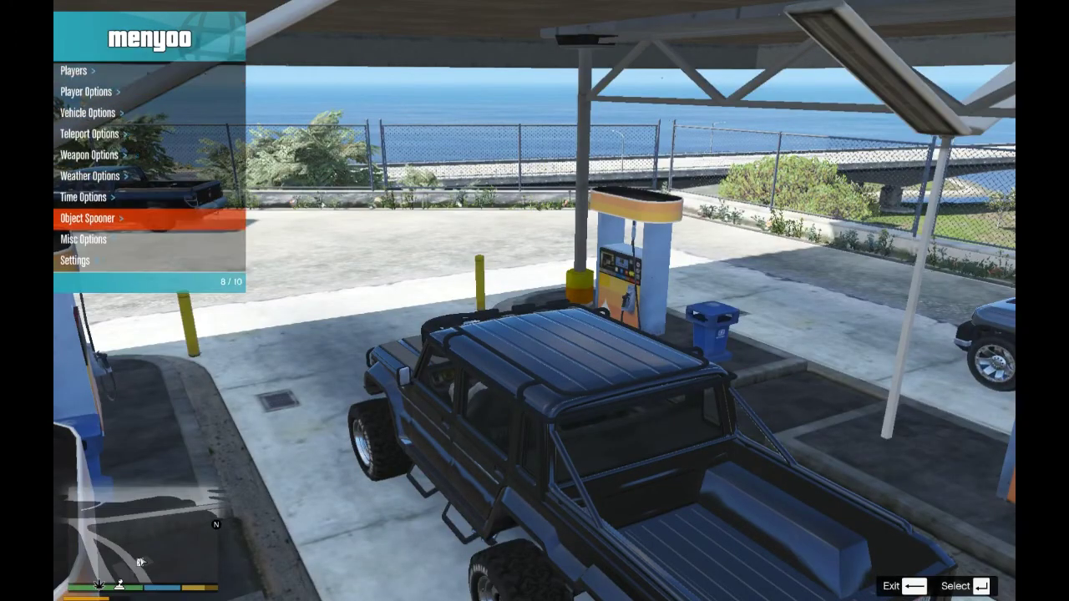
key(BackSpace)
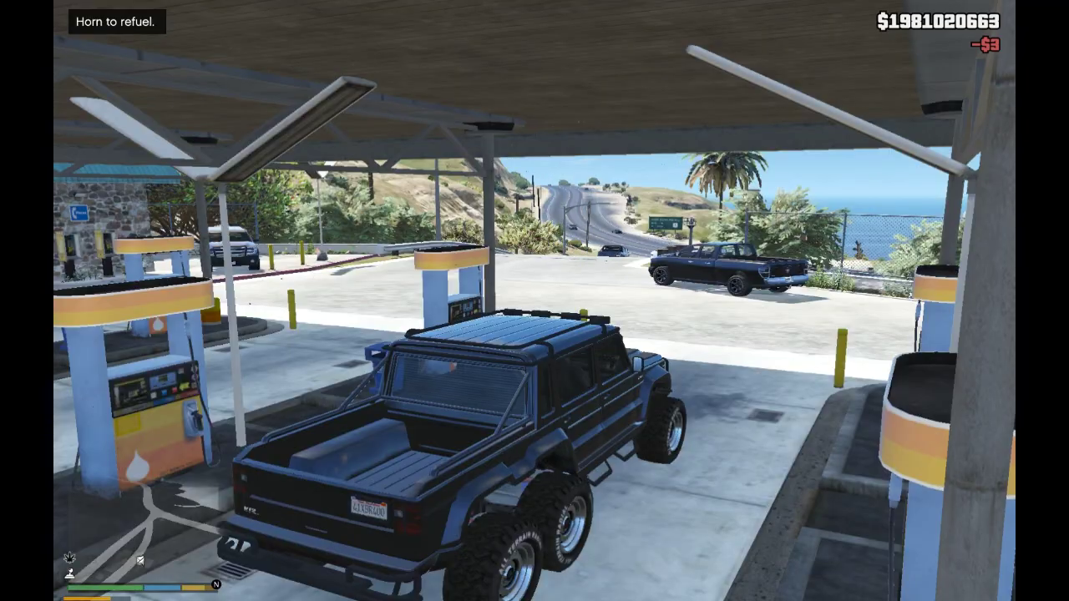
Drive the Dubsta 6x6 out of the gas station and along the ramp to the Great Ocean Highway.
key(w)
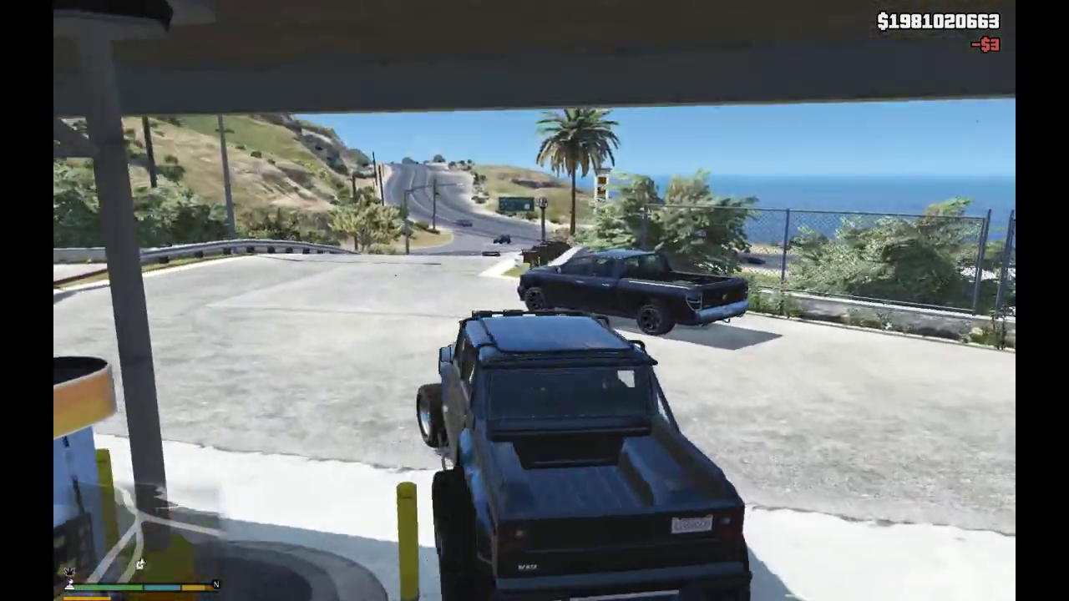
key(w)
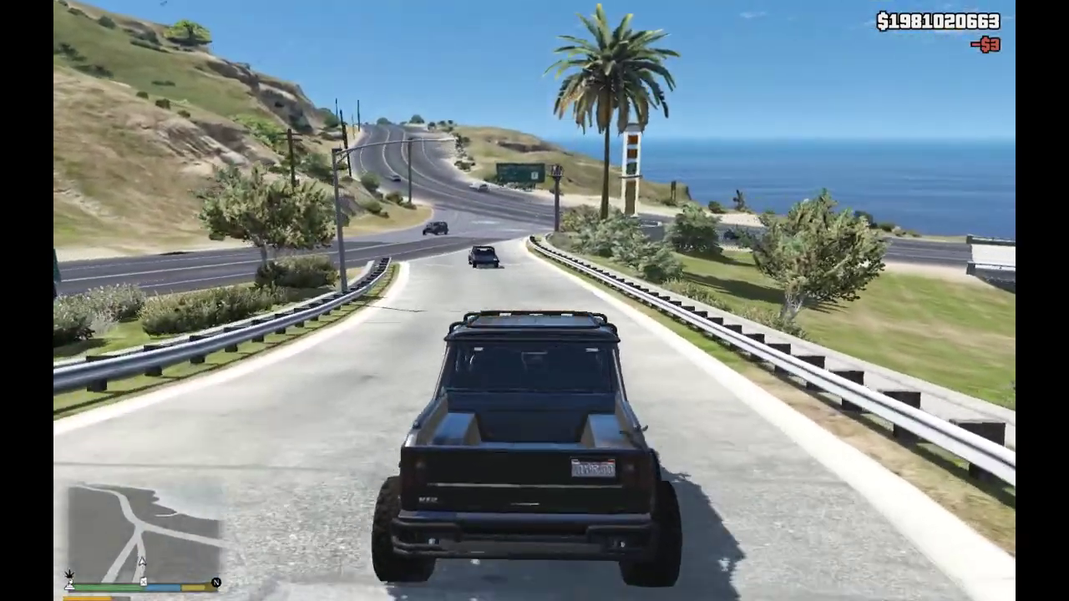
key(w)
key(a)
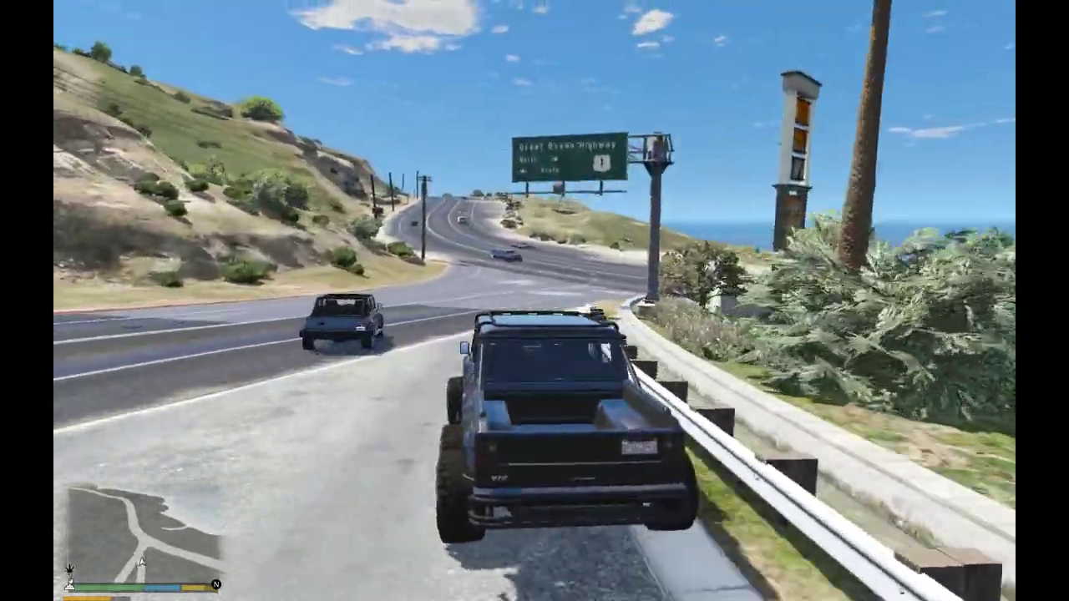
key(w)
Cycle the vehicle camera view and swing the Dubsta 6x6 around on the Great Ocean Highway.
key(v)
key(v)
key(a)
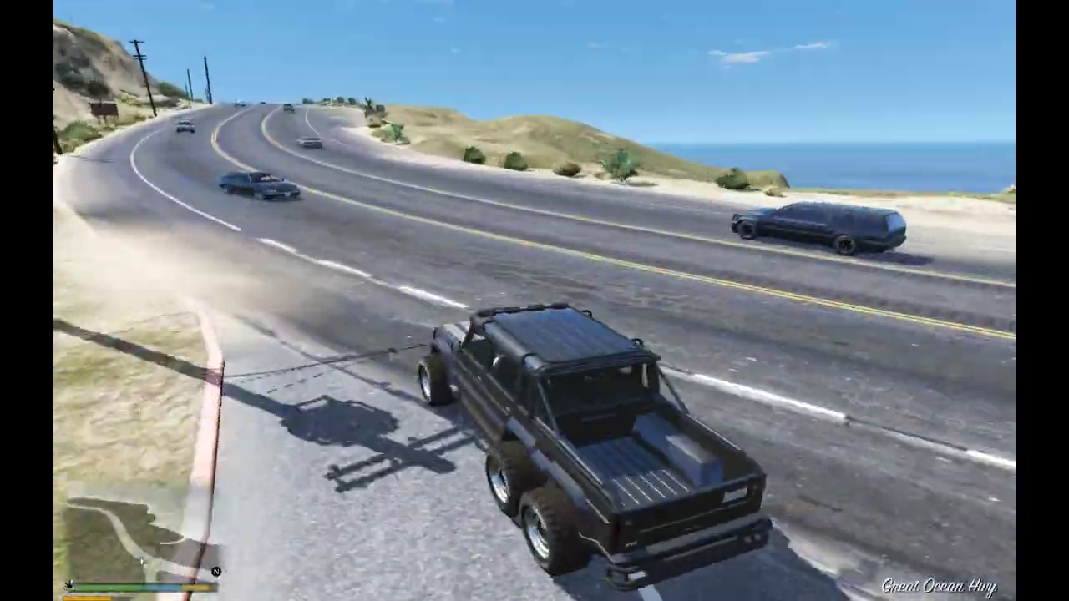
key(d)
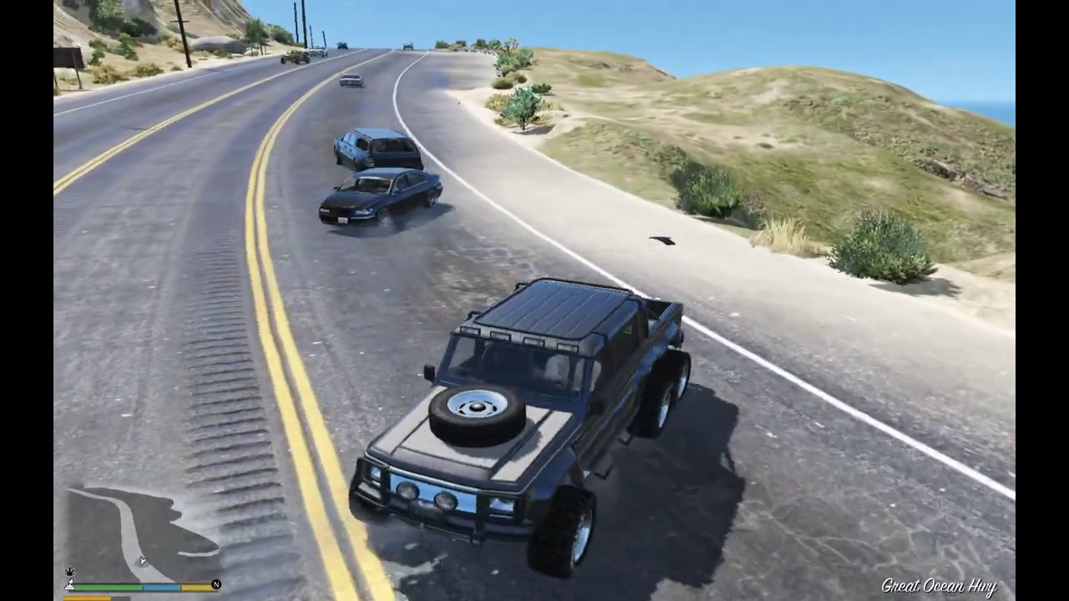
key(d)
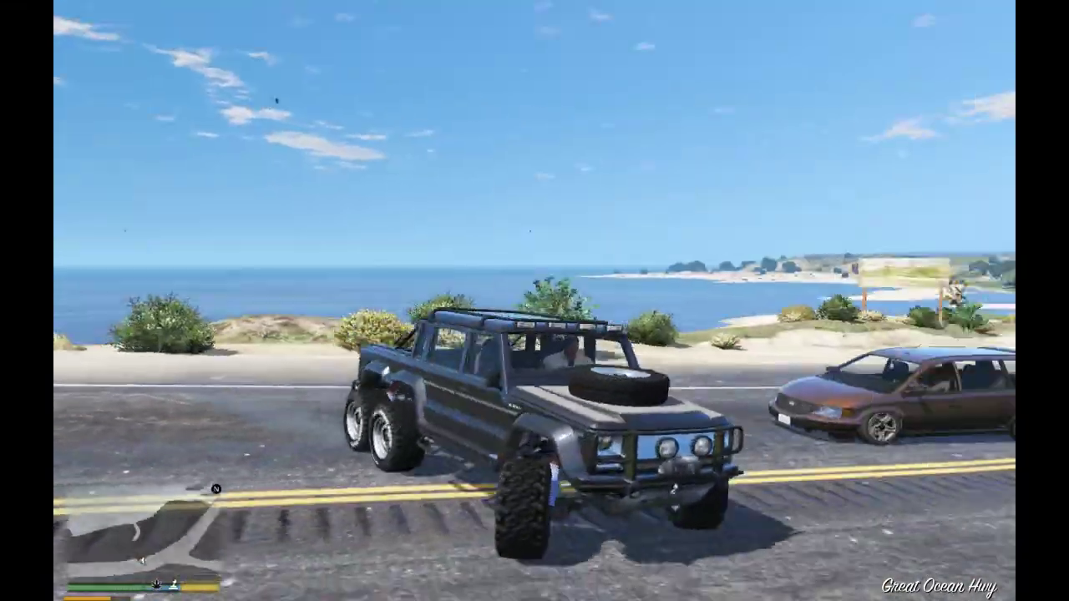